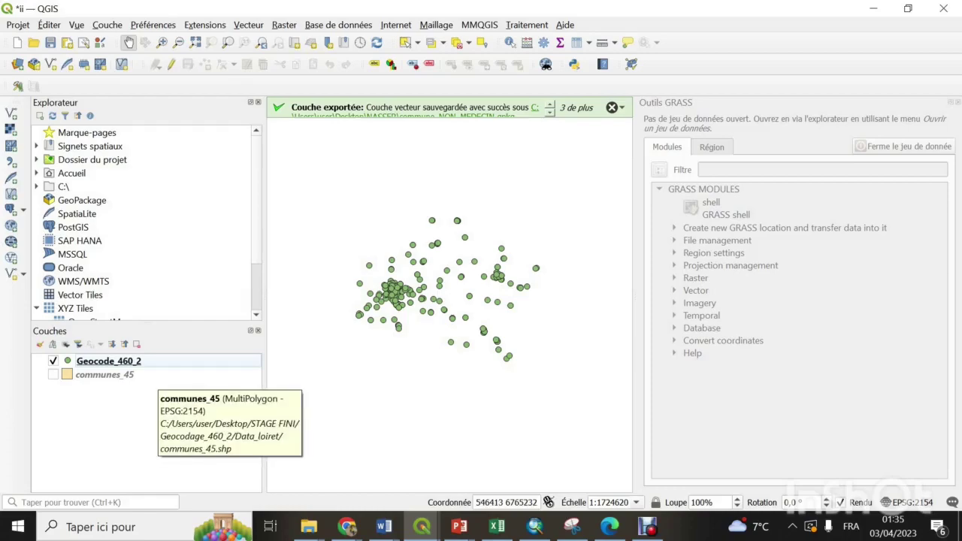
- Show the communes_45 layer beneath the Geocode_460_2 points
{"action": "left_click", "coordinate": [53, 374]}
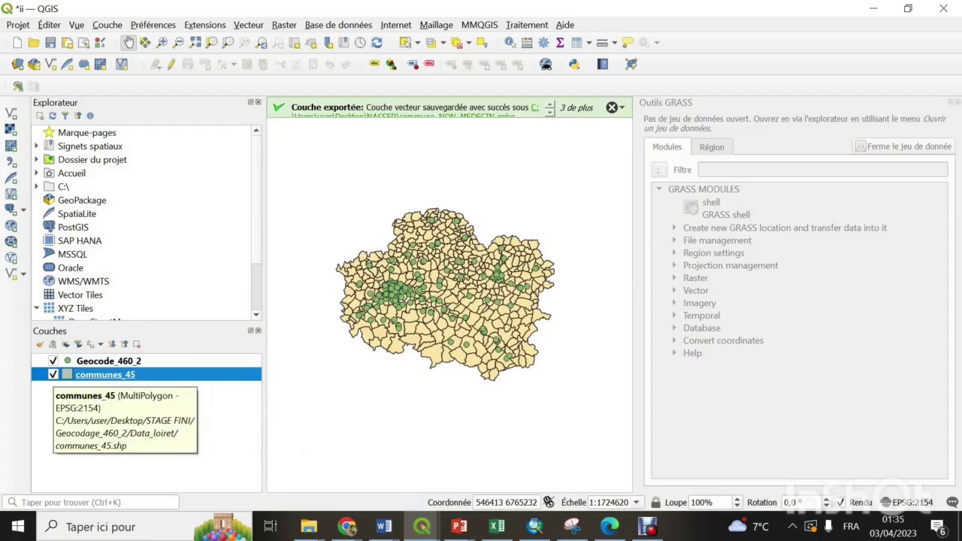
- Look through the vector geoprocessing tools, from buffer to elimination of selected polygons
{"action": "key", "text": "alt+c"}
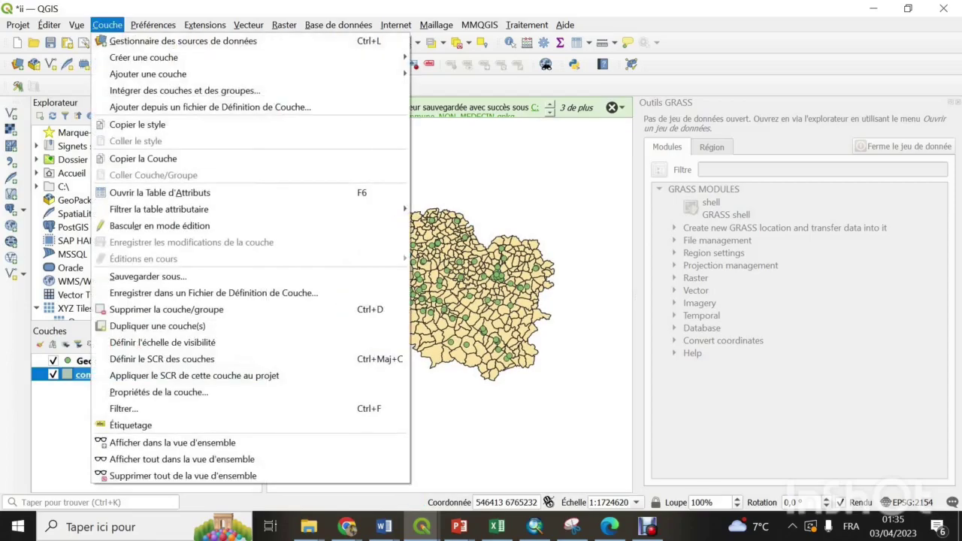
{"action": "key", "text": "Right"}
{"action": "key", "text": "Right"}
{"action": "key", "text": "Escape"}
{"action": "key", "text": "Right"}
{"action": "key", "text": "Down"}
{"action": "key", "text": "Down"}
{"action": "key", "text": "Down"}
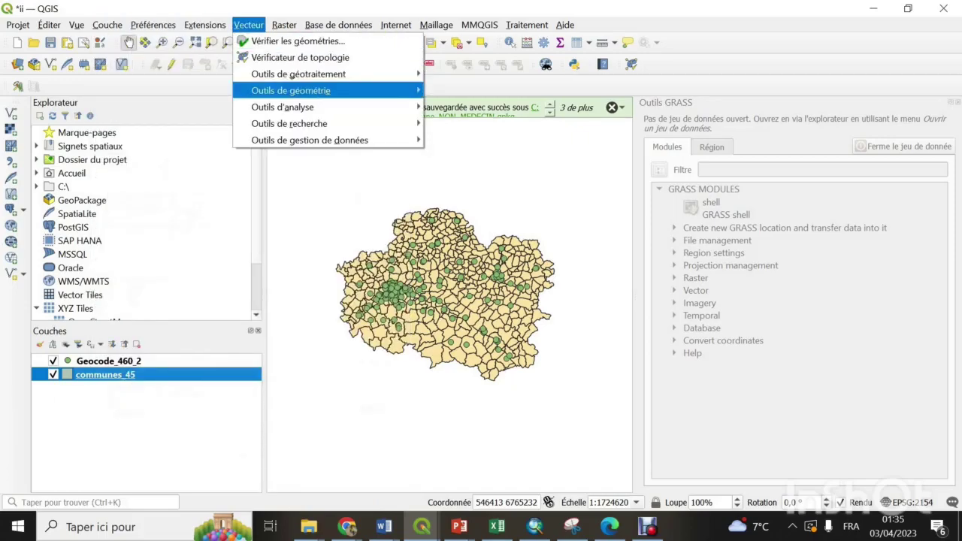
{"action": "key", "text": "Down"}
{"action": "key", "text": "Right"}
{"action": "key", "text": "Left"}
{"action": "key", "text": "Up"}
{"action": "key", "text": "Right"}
{"action": "key", "text": "Down"}
{"action": "key", "text": "Down"}
{"action": "key", "text": "Down"}
{"action": "key", "text": "Down"}
{"action": "key", "text": "Down"}
{"action": "key", "text": "Down"}
{"action": "key", "text": "Down"}
{"action": "key", "text": "Down"}
{"action": "key", "text": "Down"}
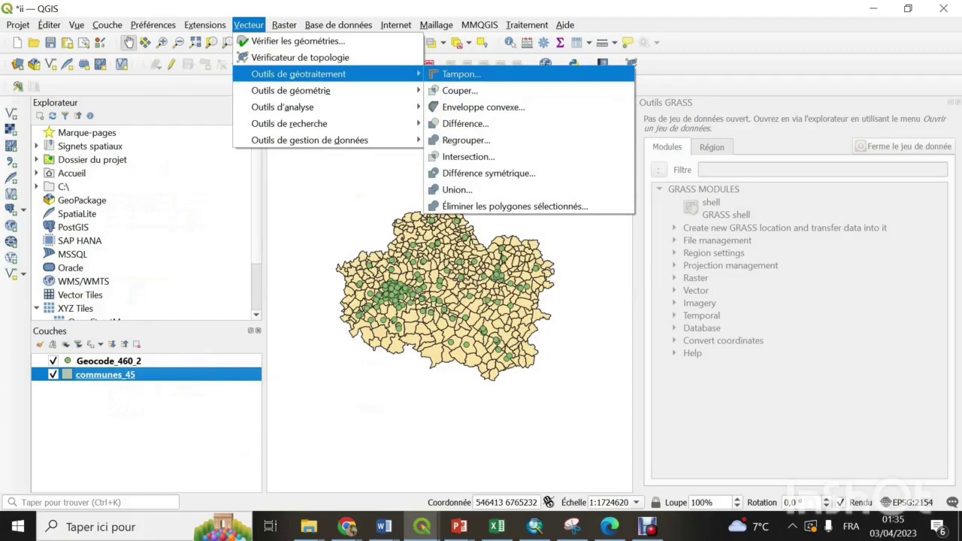
- Count the Geocode_460_2 points in each communes_45 polygon, writing a NUMPOINTS field to a temporary layer
{"action": "mouse_move", "coordinate": [282, 107]}
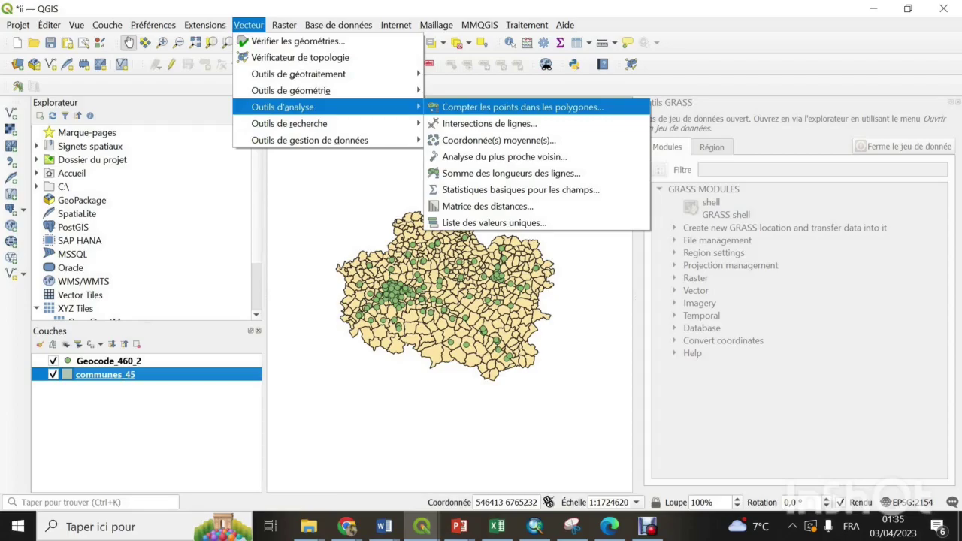
{"action": "mouse_move", "coordinate": [331, 74]}
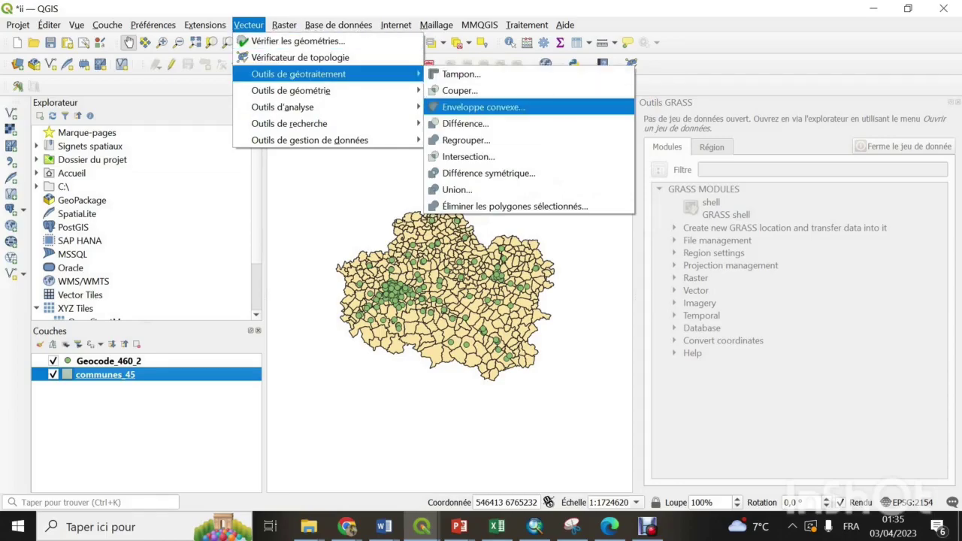
{"action": "mouse_move", "coordinate": [331, 107]}
{"action": "left_click", "coordinate": [526, 105]}
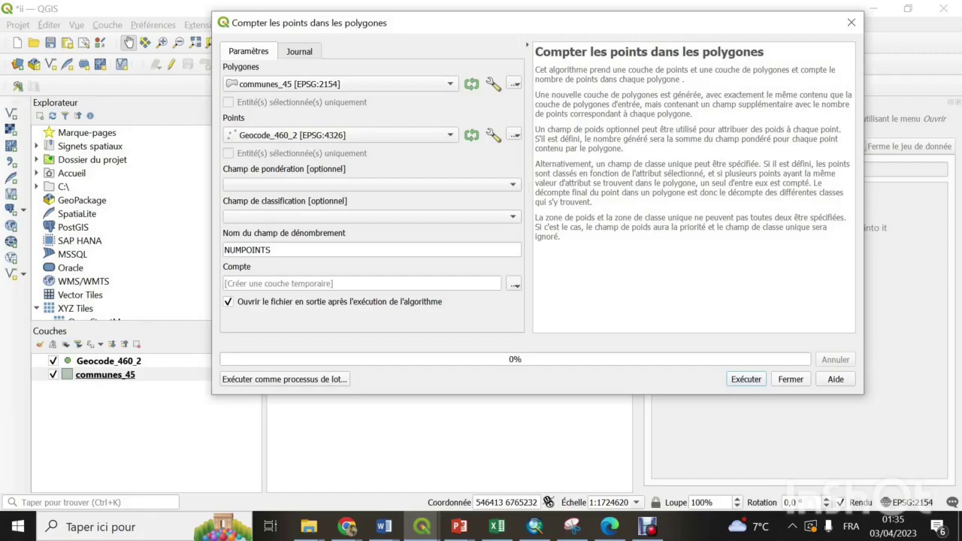
{"action": "key", "text": "Return"}
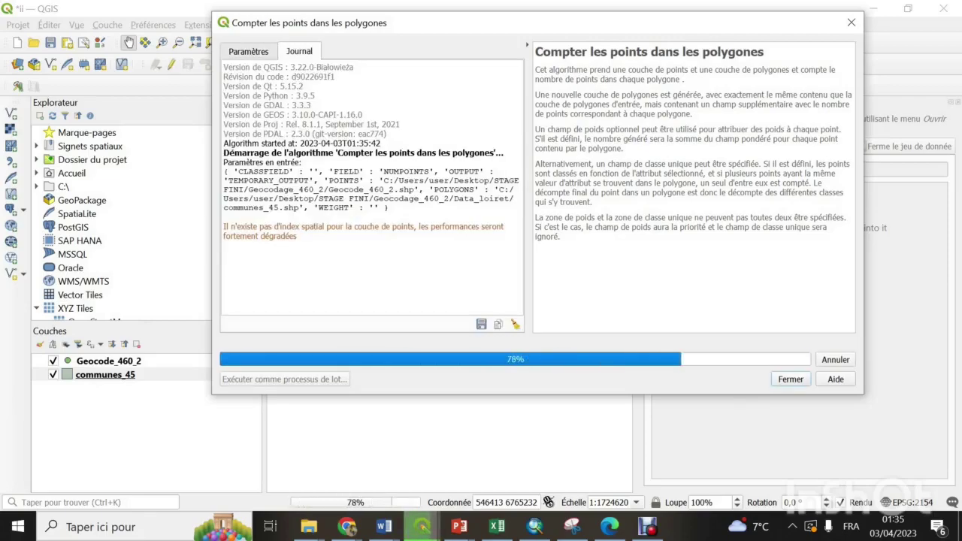
{"action": "left_click", "coordinate": [790, 379]}
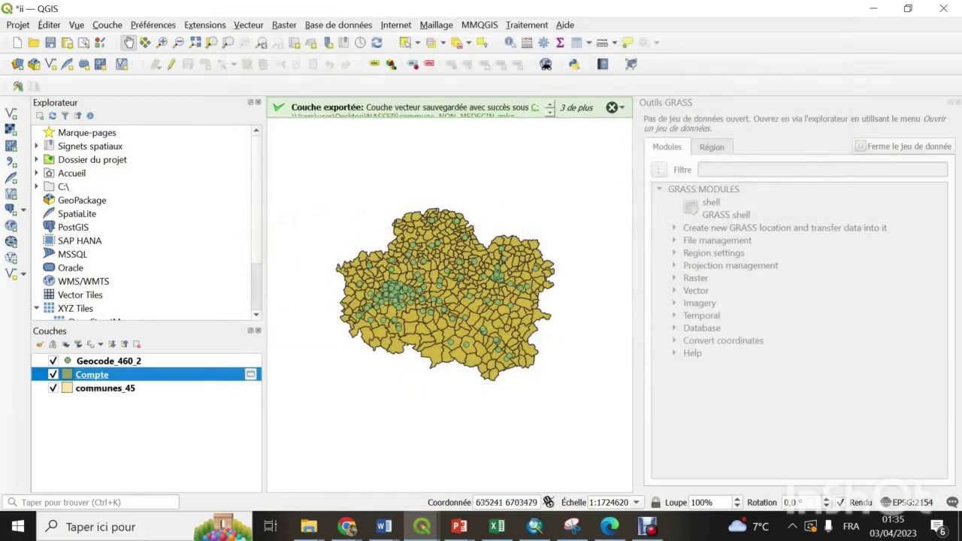
- Open the Compte layer's attribute table and show its NUMPOINTS column
{"action": "right_click", "coordinate": [177, 374]}
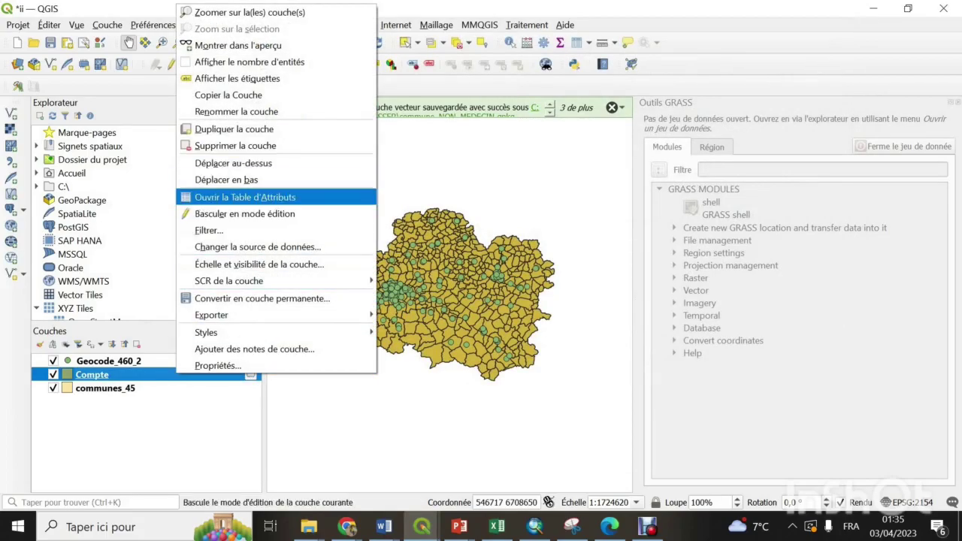
{"action": "left_click", "coordinate": [241, 197]}
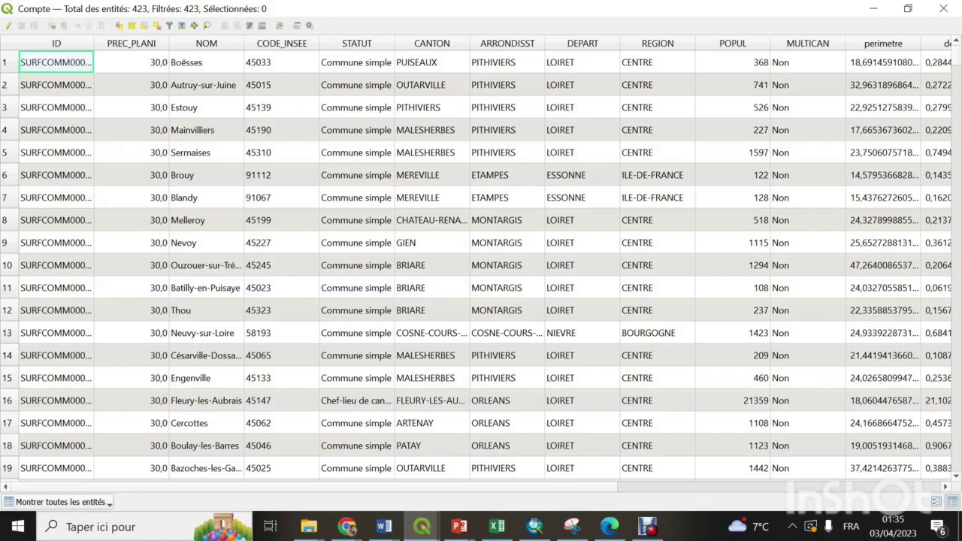
{"action": "scroll", "coordinate": [481, 263], "scroll_direction": "right", "scroll_amount": 5}
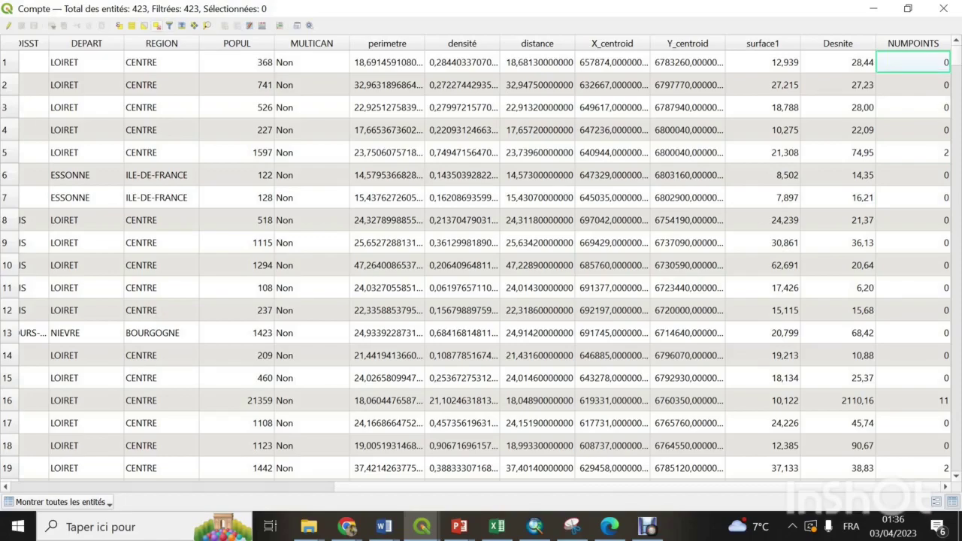
- Select the Compte features matching the expression "NUMPOINTS" = 0 and put the attribute table away
{"action": "left_click", "coordinate": [119, 25]}
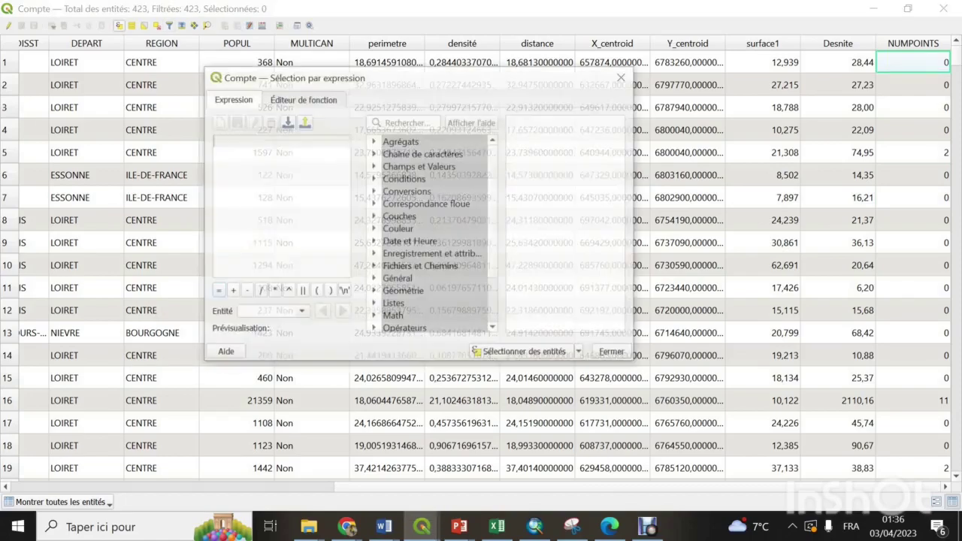
{"action": "left_click", "coordinate": [374, 166]}
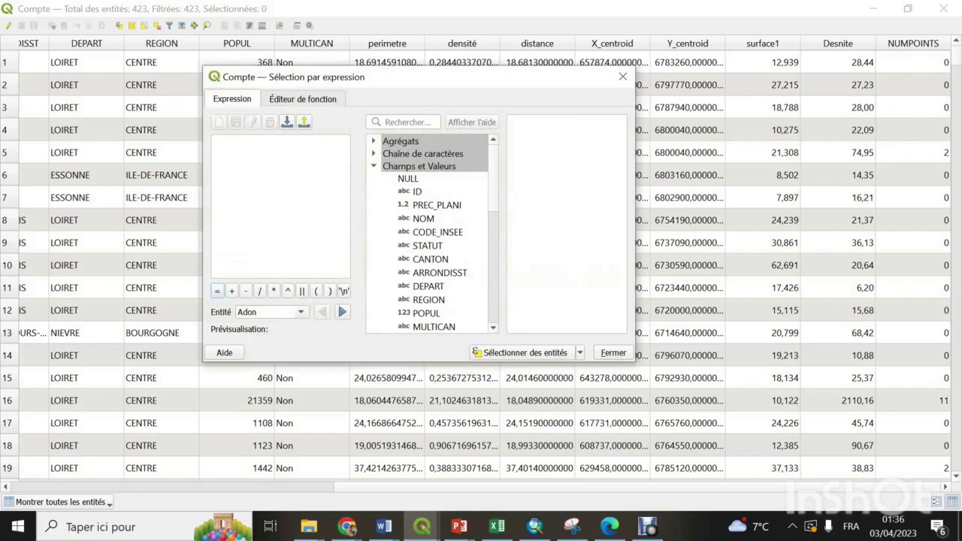
{"action": "scroll", "coordinate": [428, 233], "scroll_direction": "down", "scroll_amount": 2}
{"action": "scroll", "coordinate": [429, 233], "scroll_direction": "down", "scroll_amount": 2}
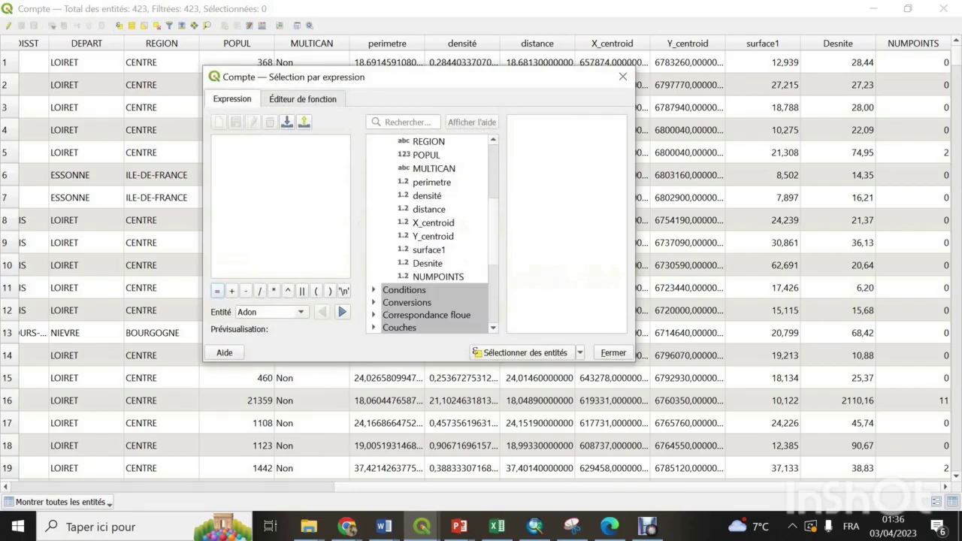
{"action": "double_click", "coordinate": [438, 277]}
{"action": "left_click", "coordinate": [217, 291]}
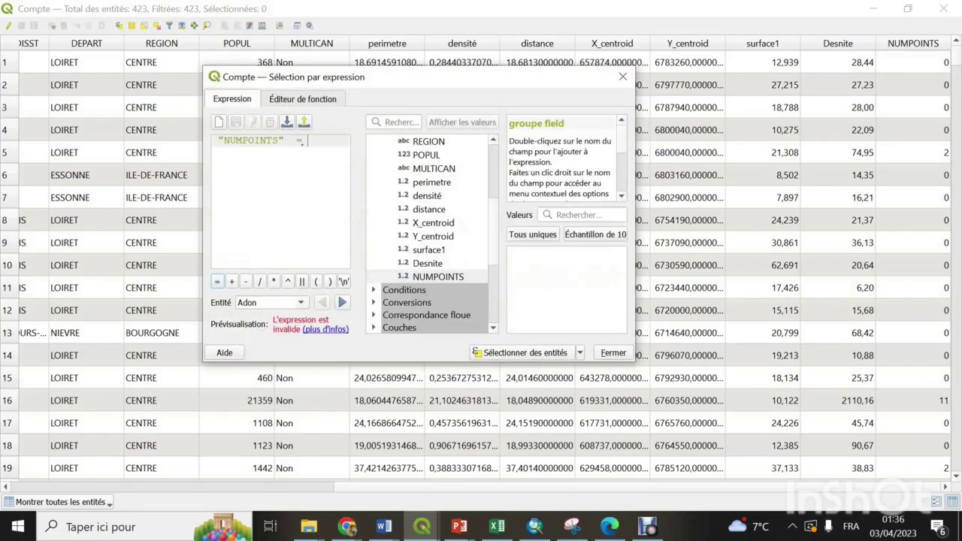
{"action": "type", "text": "0"}
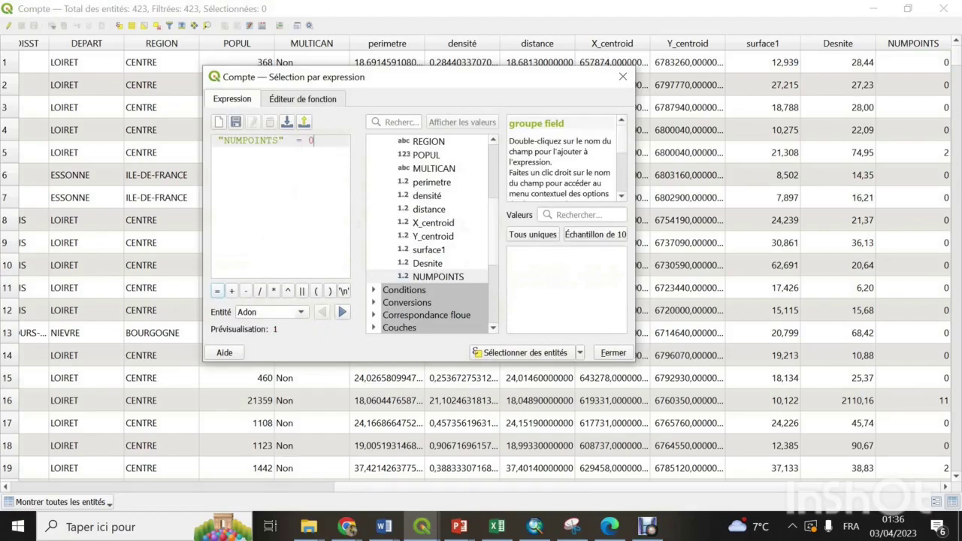
{"action": "left_click", "coordinate": [525, 352]}
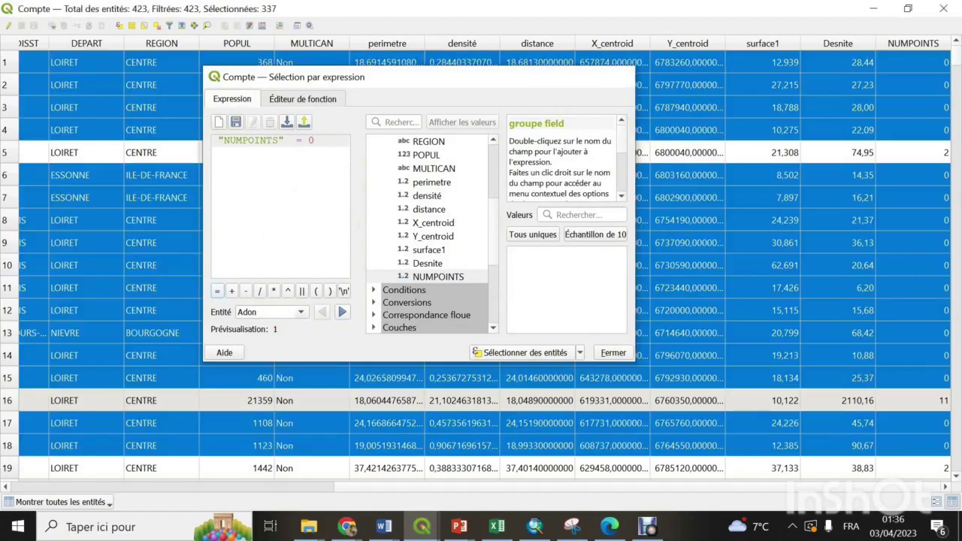
{"action": "left_click", "coordinate": [623, 76]}
{"action": "left_click", "coordinate": [874, 9]}
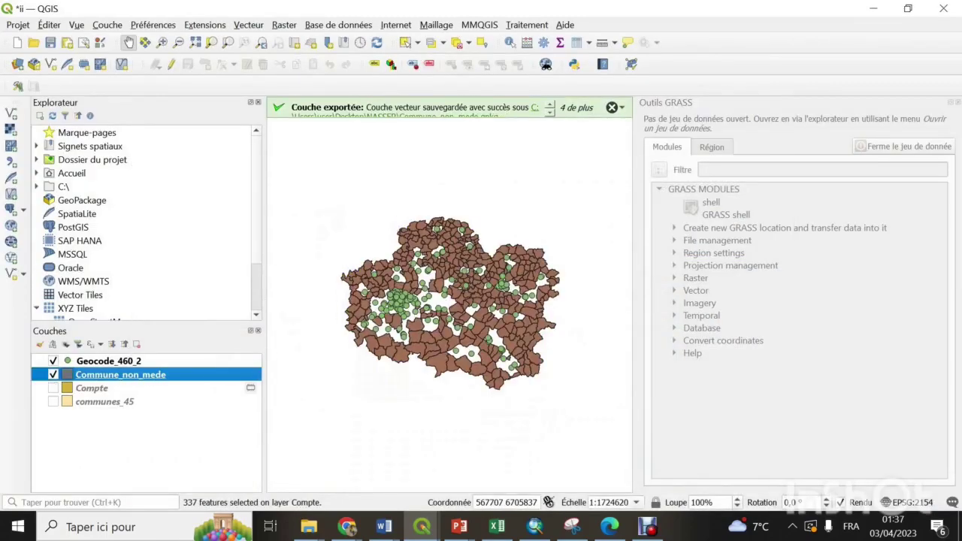
- Hide Commune_non_mede and run Difference with communes_45 as source and Commune_non_mede as overlay, output to a temporary layer
{"action": "key", "text": "space"}
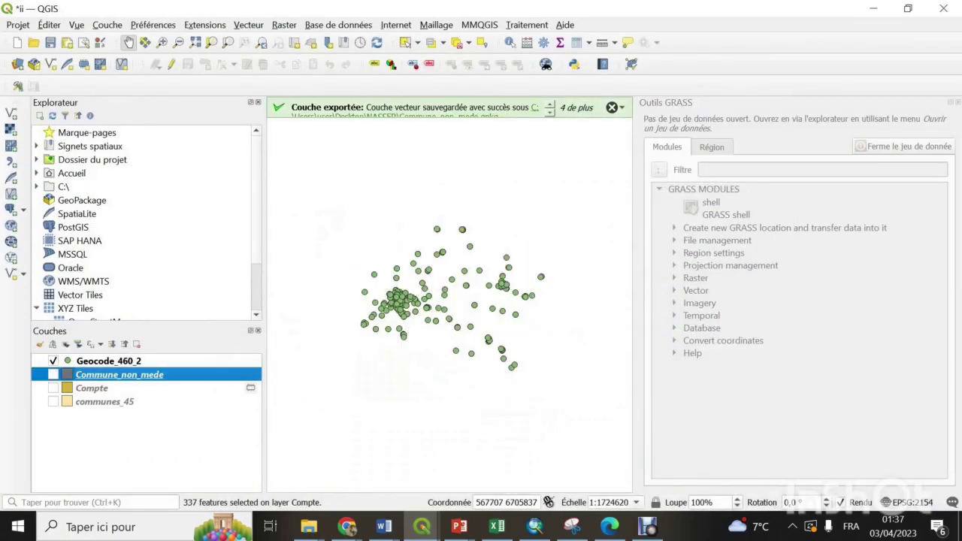
{"action": "left_click", "coordinate": [108, 25]}
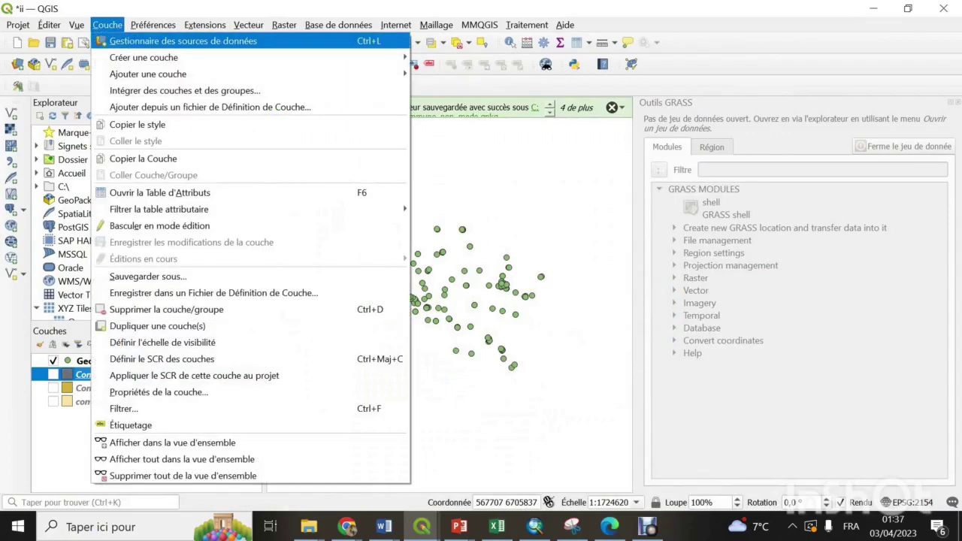
{"action": "mouse_move", "coordinate": [248, 25]}
{"action": "mouse_move", "coordinate": [301, 74]}
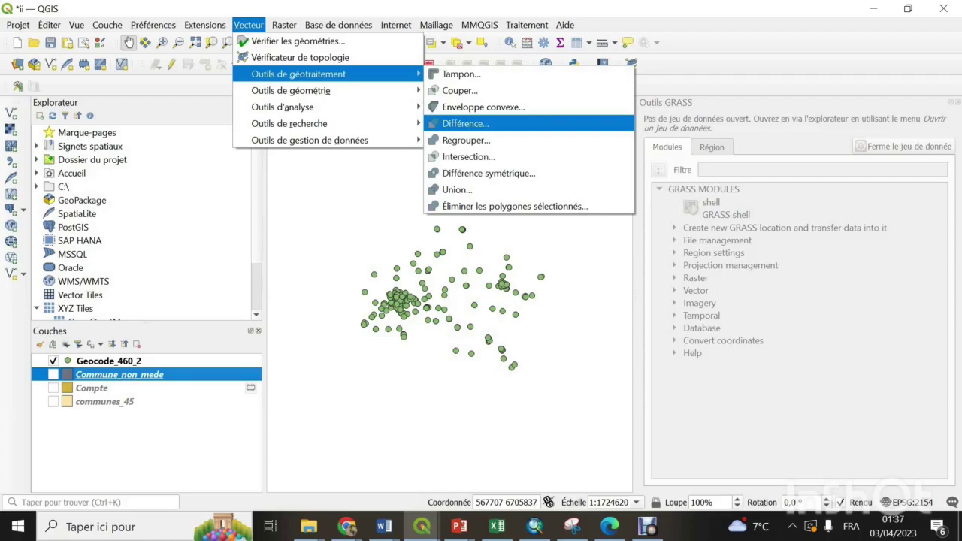
{"action": "key", "text": "Return"}
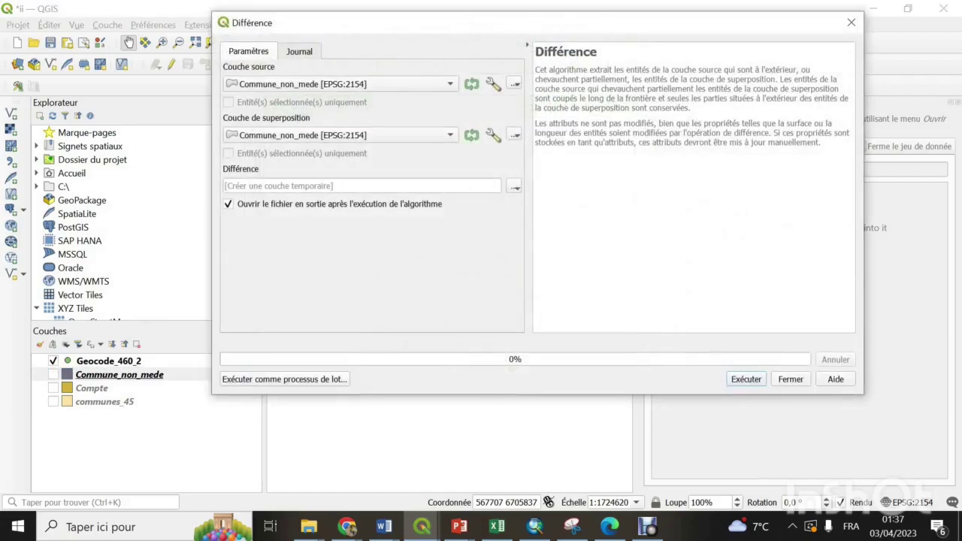
{"action": "left_click", "coordinate": [339, 84]}
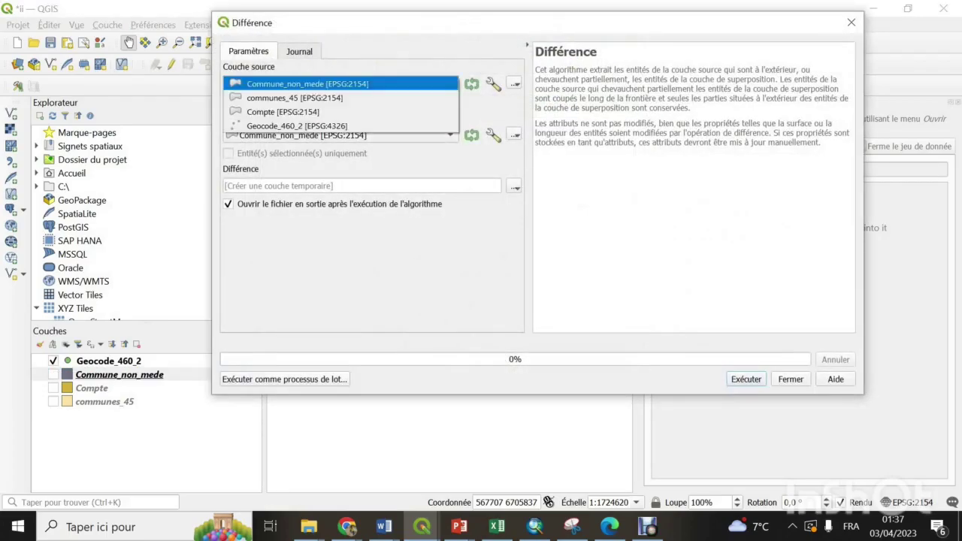
{"action": "left_click", "coordinate": [290, 96]}
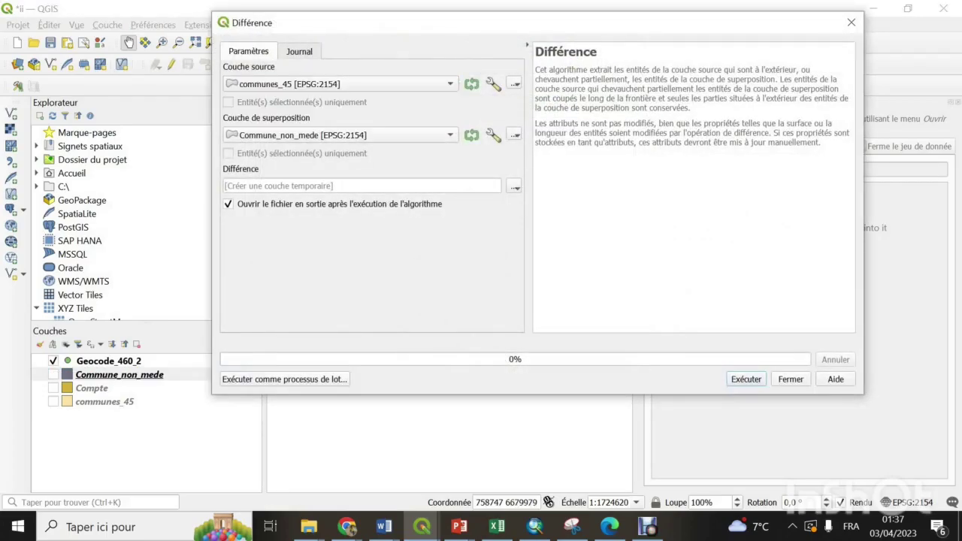
{"action": "key", "text": "Return"}
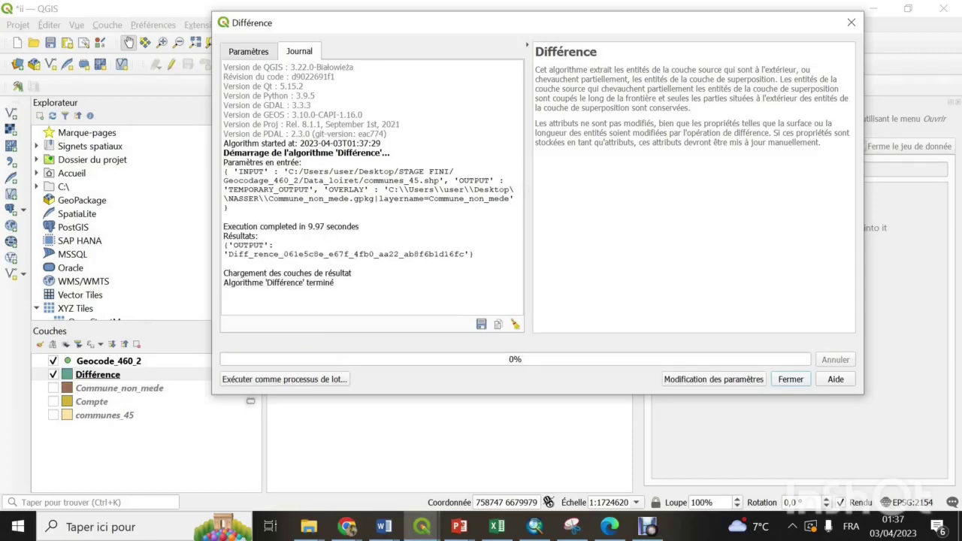
{"action": "key", "text": "Escape"}
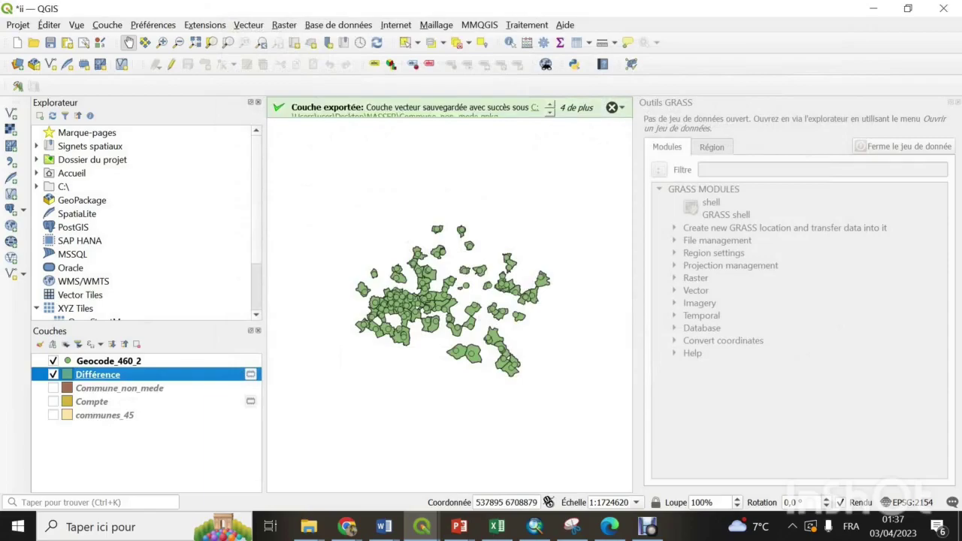
- Recolour the Différence layer's fill to the pale beige recent colour, hiding Geocode_460_2 during the change and showing it again
{"action": "left_click", "coordinate": [53, 360]}
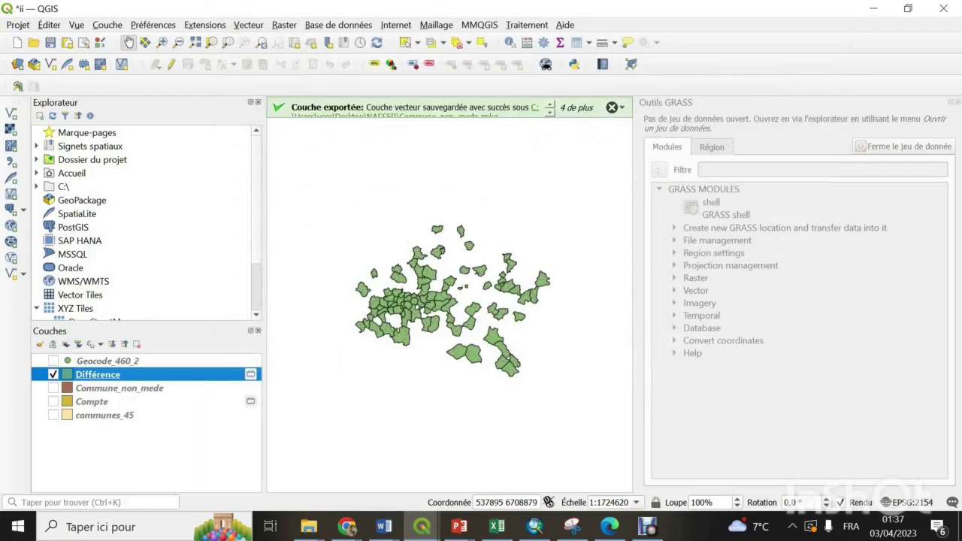
{"action": "double_click", "coordinate": [98, 374]}
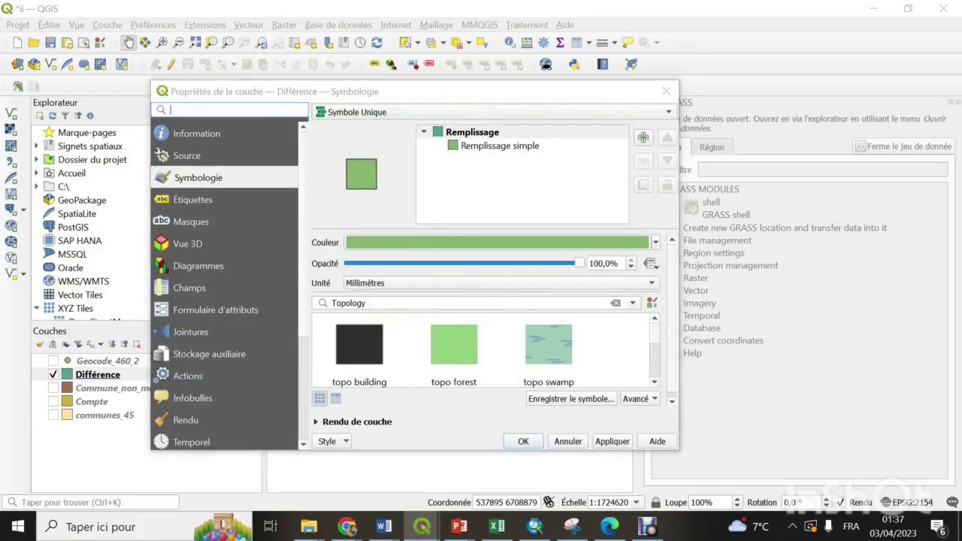
{"action": "left_click", "coordinate": [496, 243]}
{"action": "left_click", "coordinate": [792, 118]}
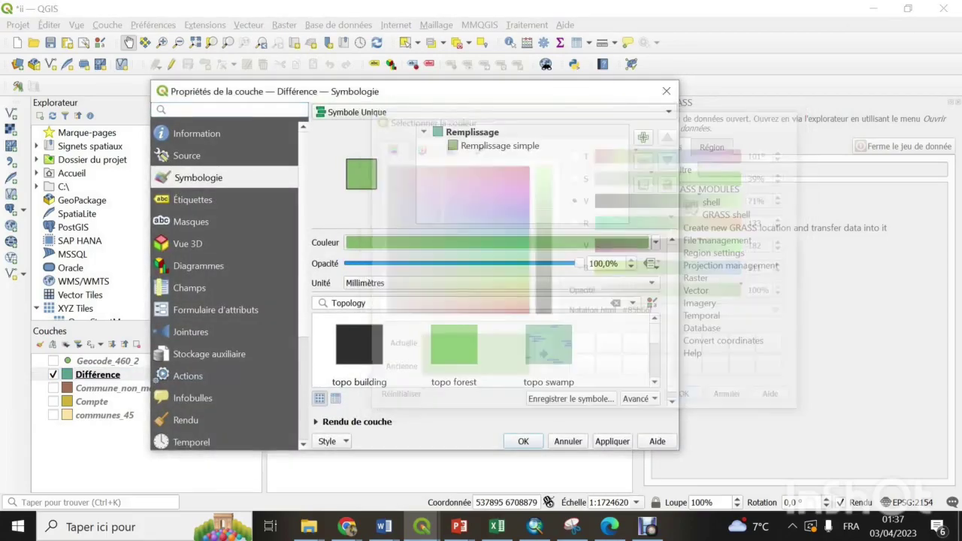
{"action": "left_click", "coordinate": [654, 242]}
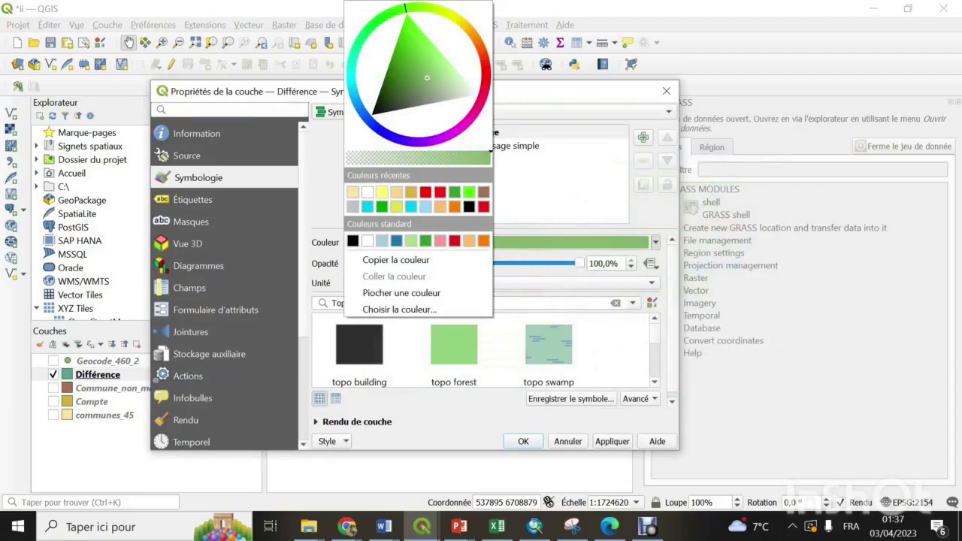
{"action": "left_click", "coordinate": [353, 192]}
{"action": "left_click", "coordinate": [523, 442]}
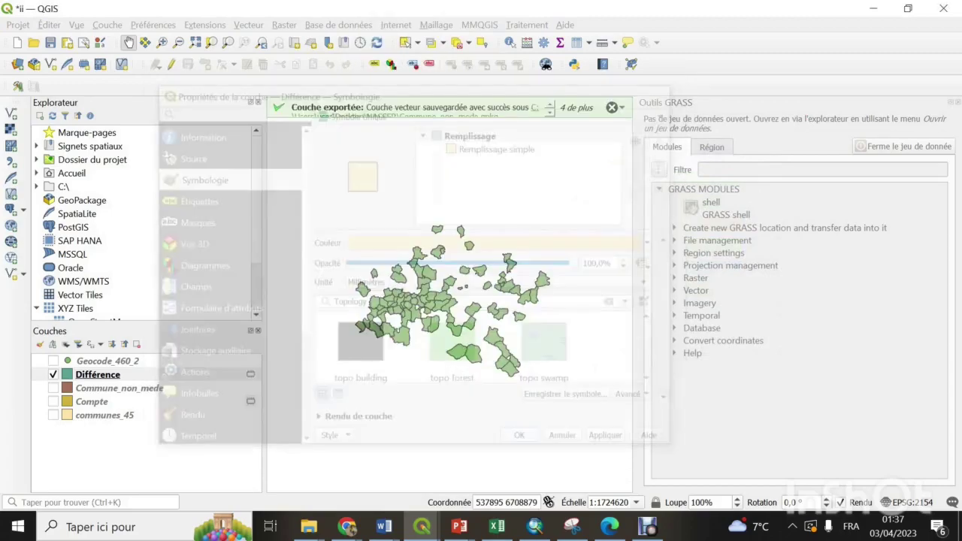
{"action": "left_click", "coordinate": [53, 360]}
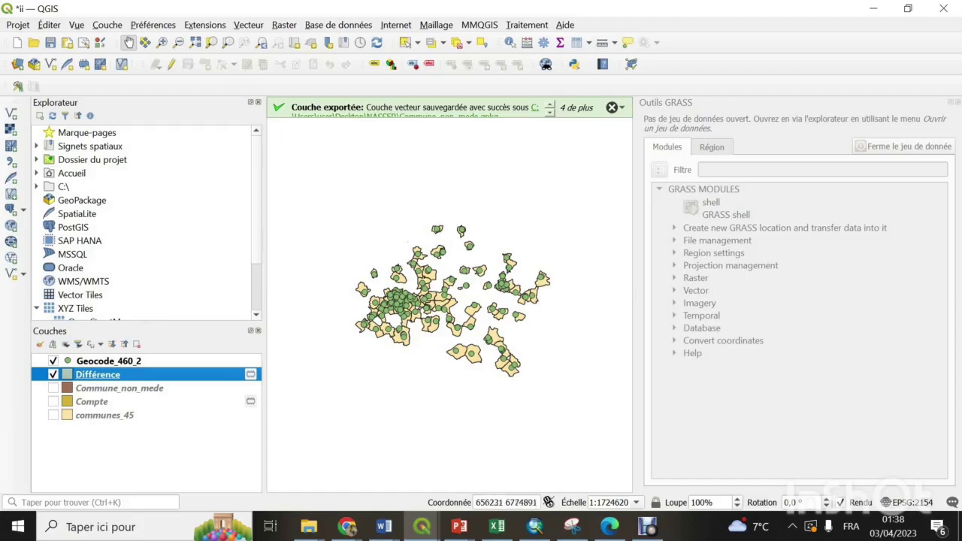
- Look up the Vérificateur de topologie extension among all extensions by searching for "topolo", show its description and put the extension manager away
{"action": "left_click", "coordinate": [204, 25]}
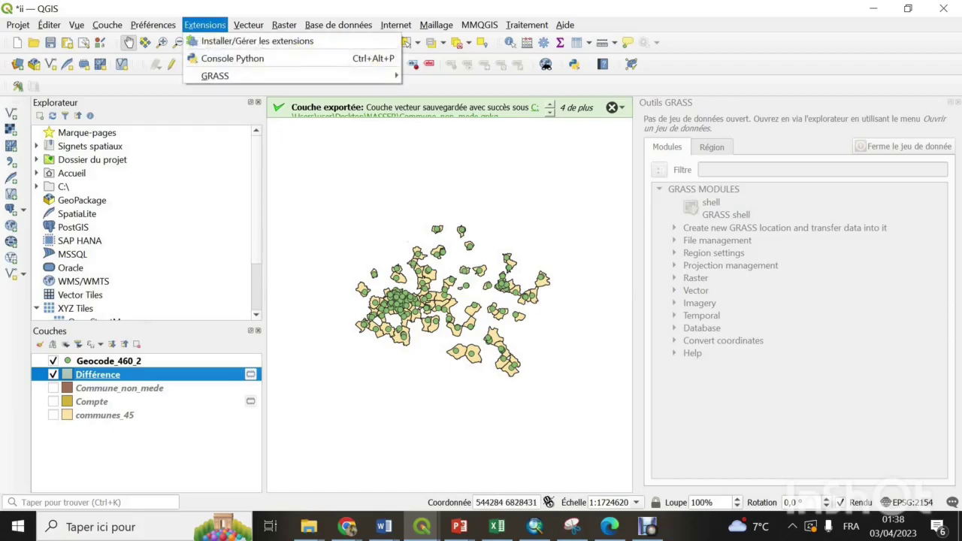
{"action": "left_click", "coordinate": [255, 41]}
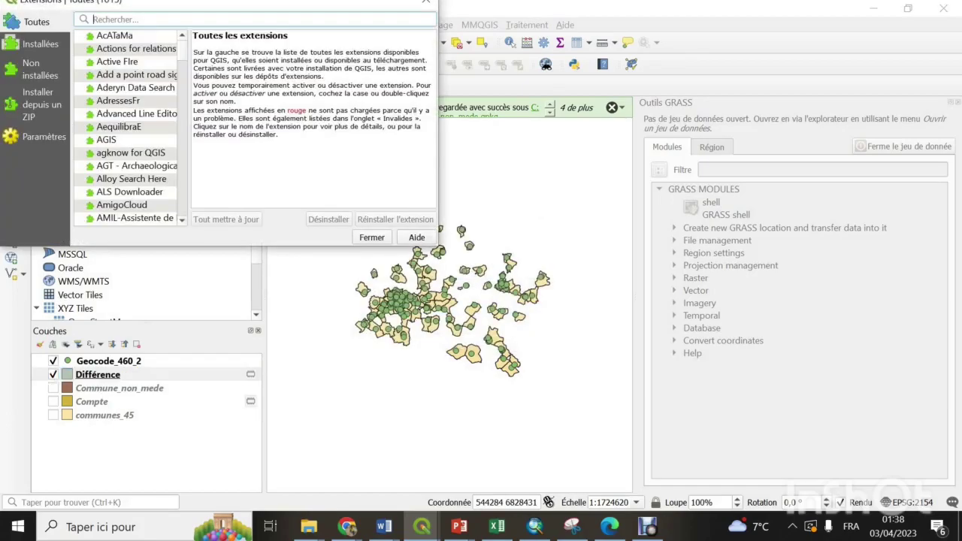
{"action": "type", "text": "t"}
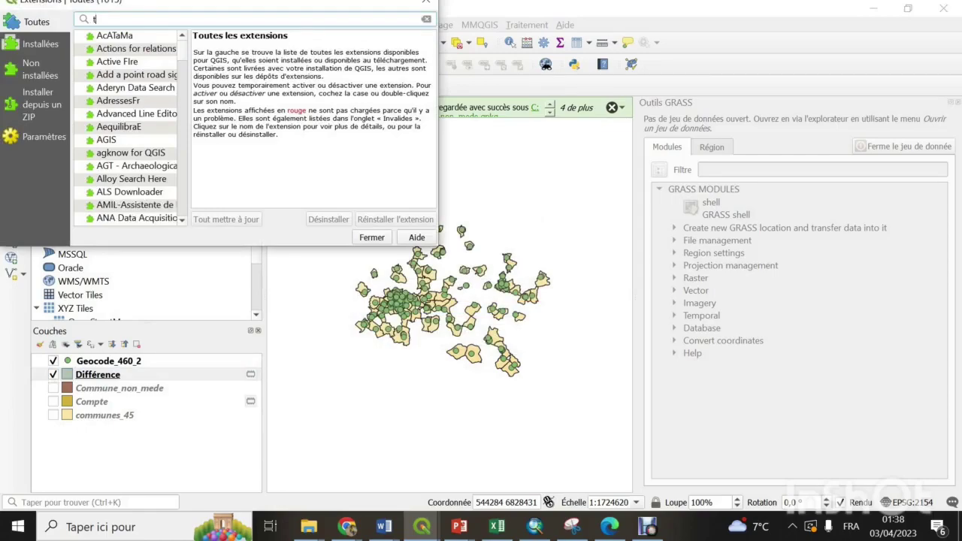
{"action": "type", "text": "opolo"}
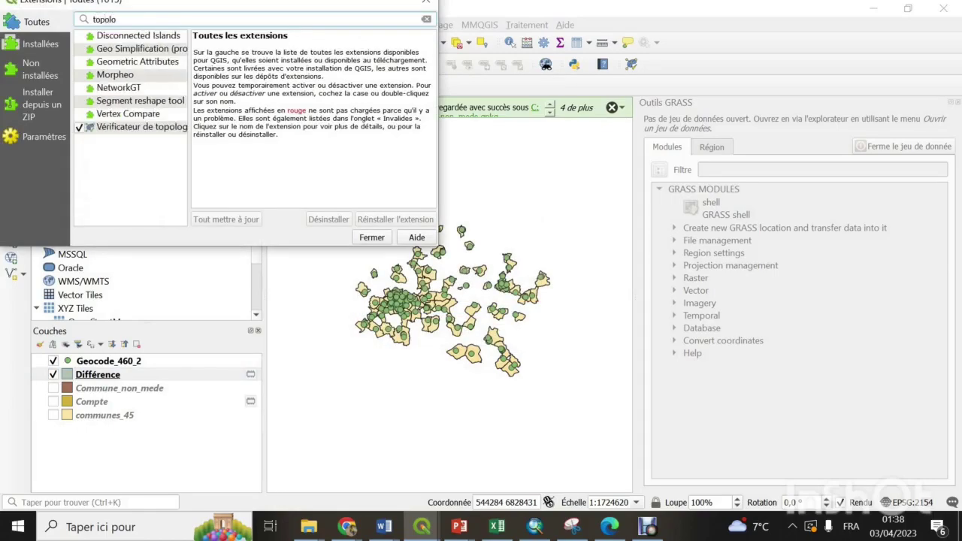
{"action": "left_click", "coordinate": [141, 127]}
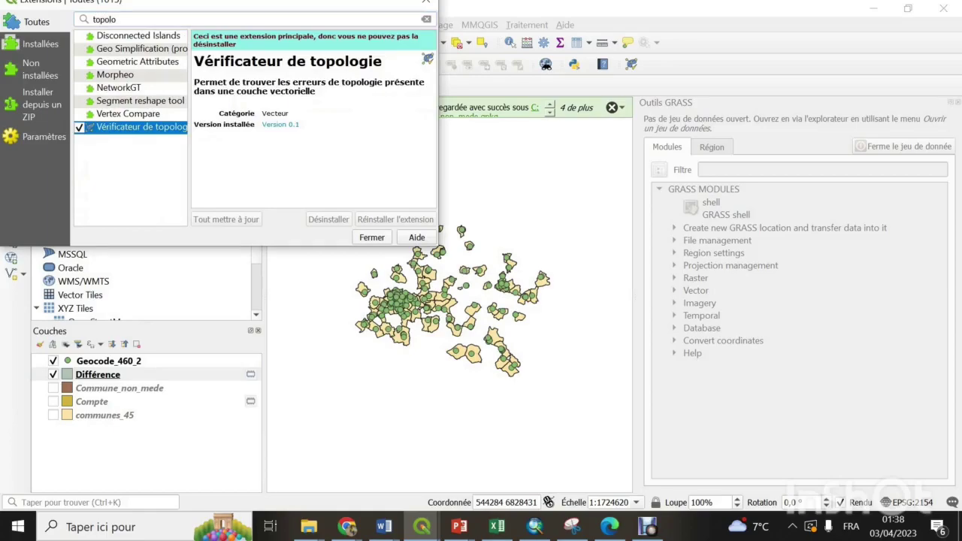
{"action": "left_click", "coordinate": [371, 237]}
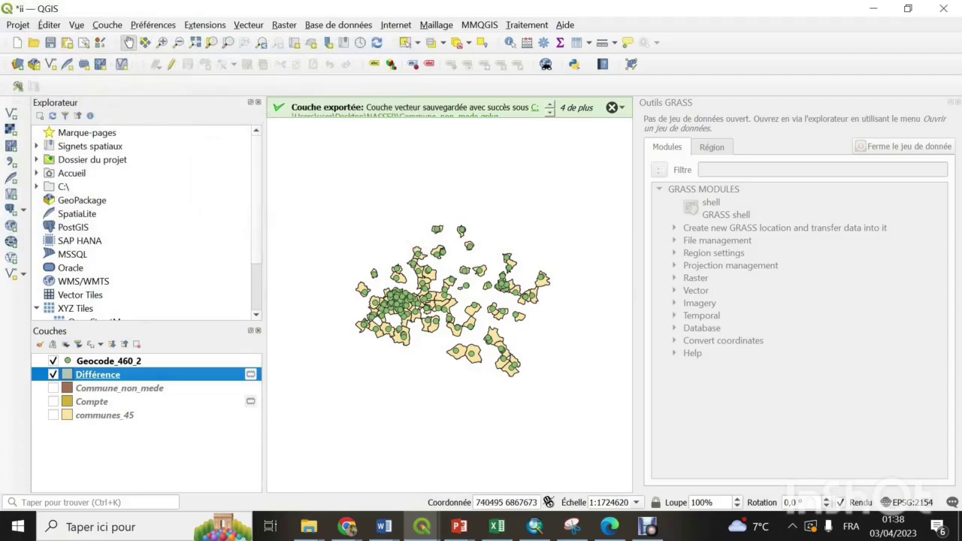
- Show the topology checker and, in its rule settings, choose Commune_non_mede with the rule "ne doit pas avoir de trou", then accept the settings
{"action": "left_click", "coordinate": [631, 64]}
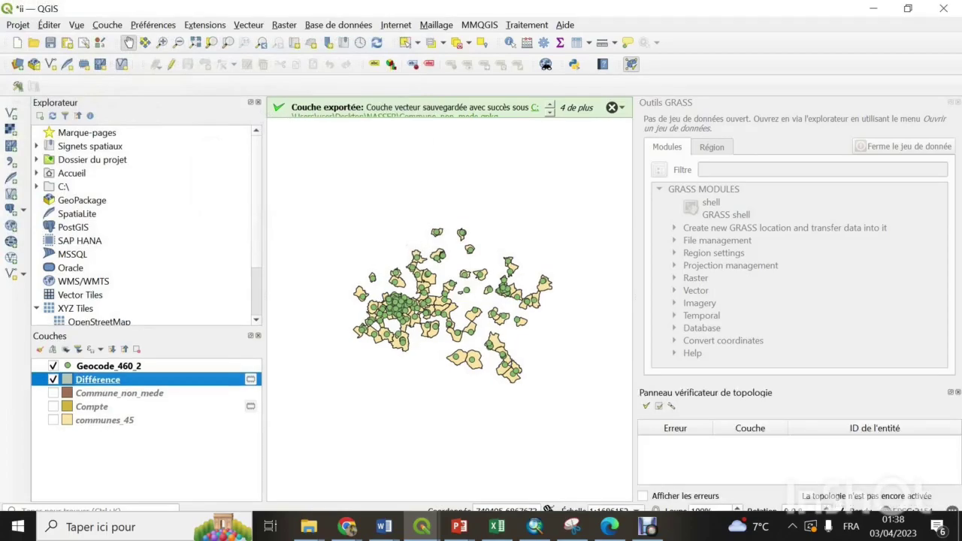
{"action": "left_click", "coordinate": [671, 405]}
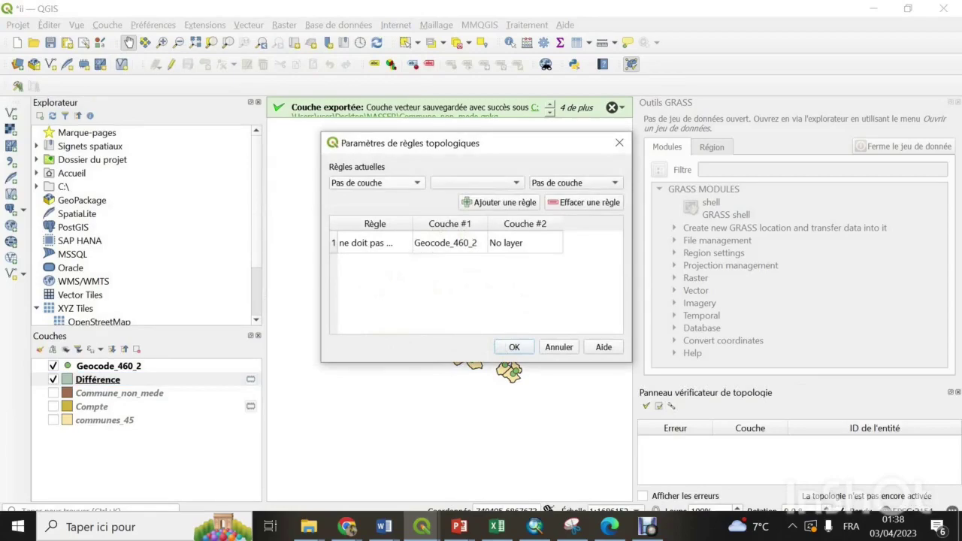
{"action": "left_click", "coordinate": [376, 183]}
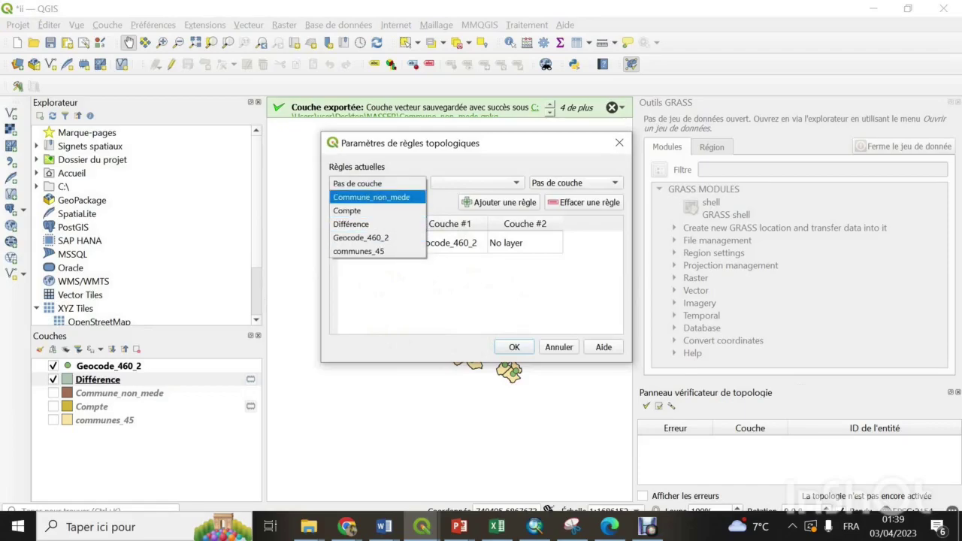
{"action": "left_click", "coordinate": [371, 197]}
{"action": "left_click", "coordinate": [488, 182]}
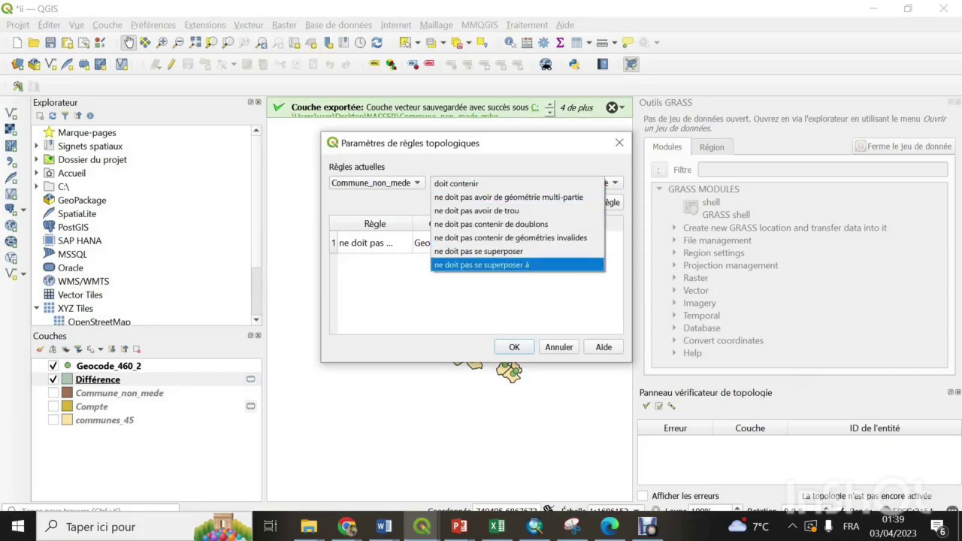
{"action": "left_click", "coordinate": [477, 211]}
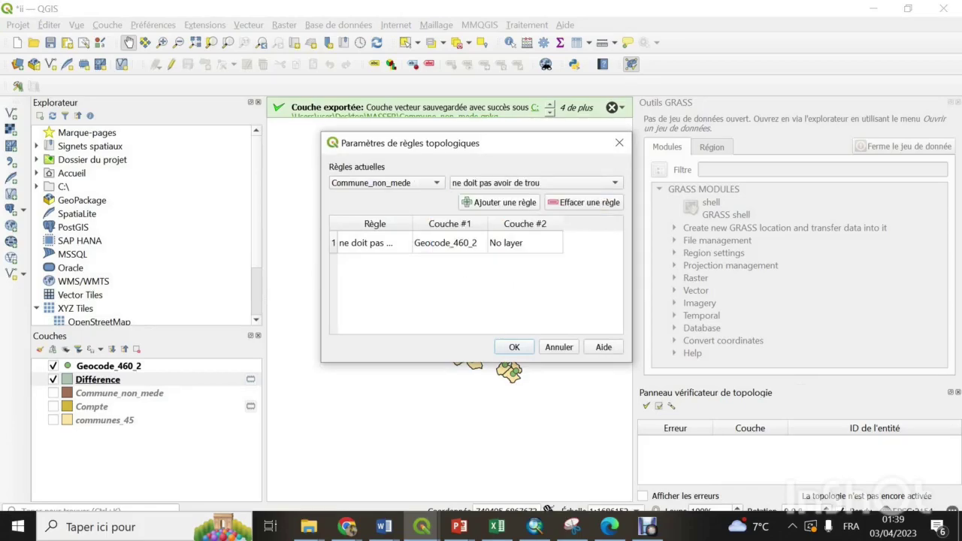
{"action": "key", "text": "Return"}
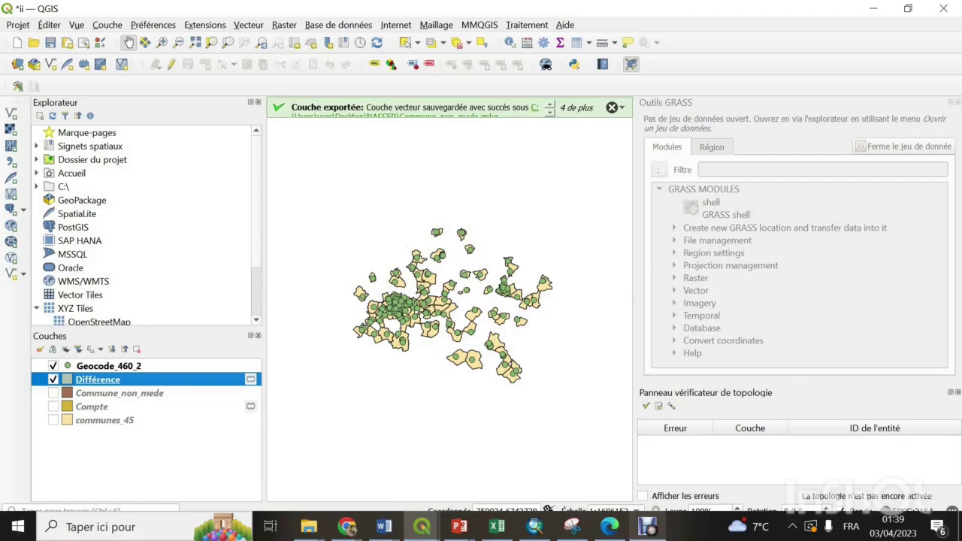
- Float the Vecteur toolbar over the map and look up the Vérificateur de topologie extension by searching for "vérif"
{"action": "mouse_move", "coordinate": [648, 526]}
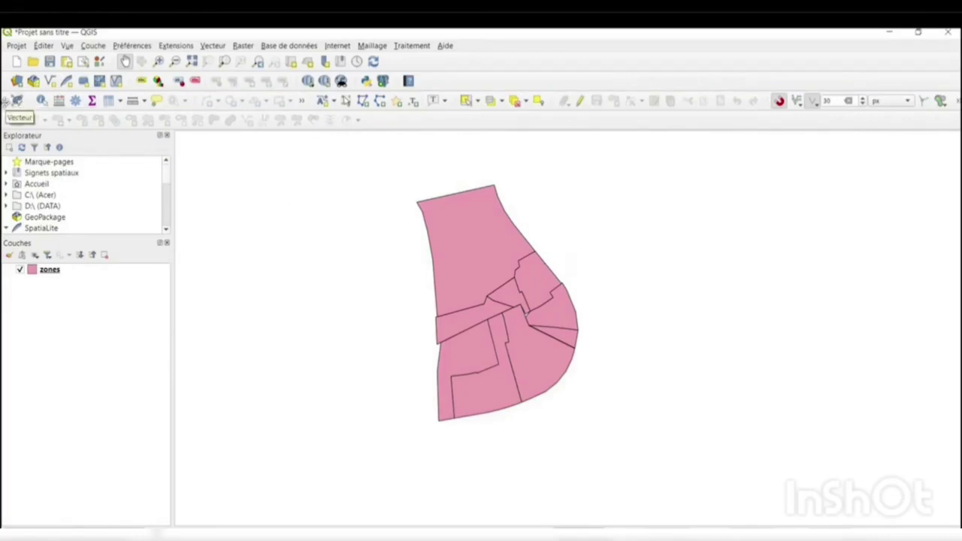
{"action": "left_click_drag", "start_coordinate": [6, 100], "coordinate": [290, 194]}
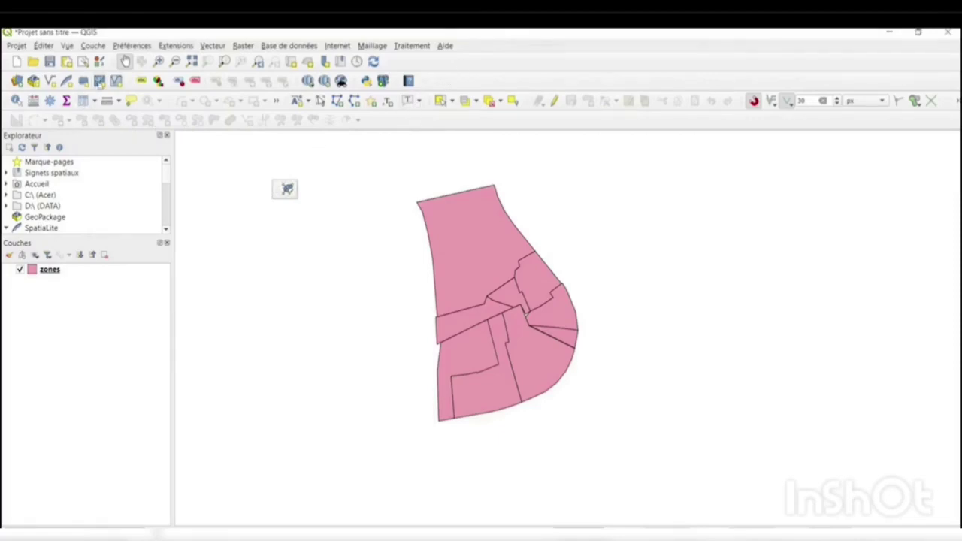
{"action": "left_click", "coordinate": [176, 47]}
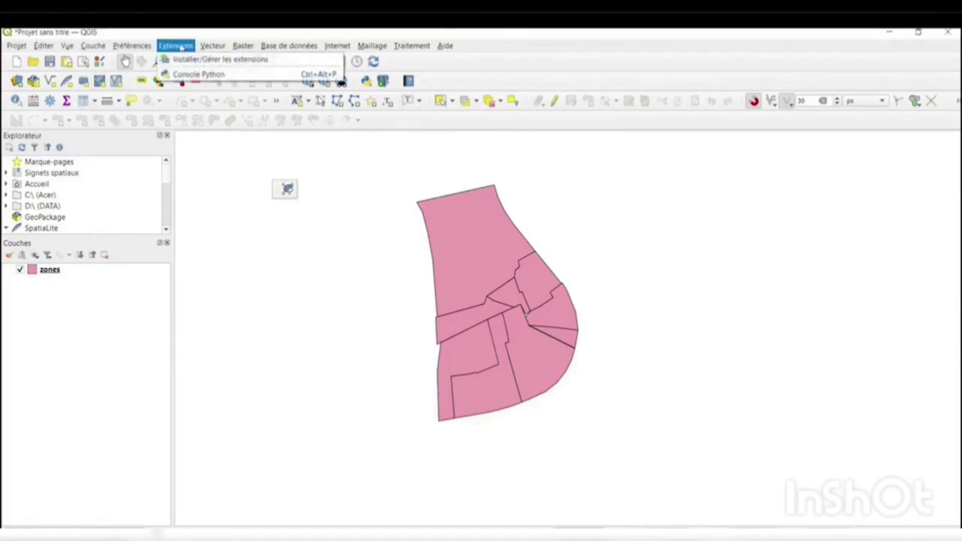
{"action": "left_click", "coordinate": [216, 60]}
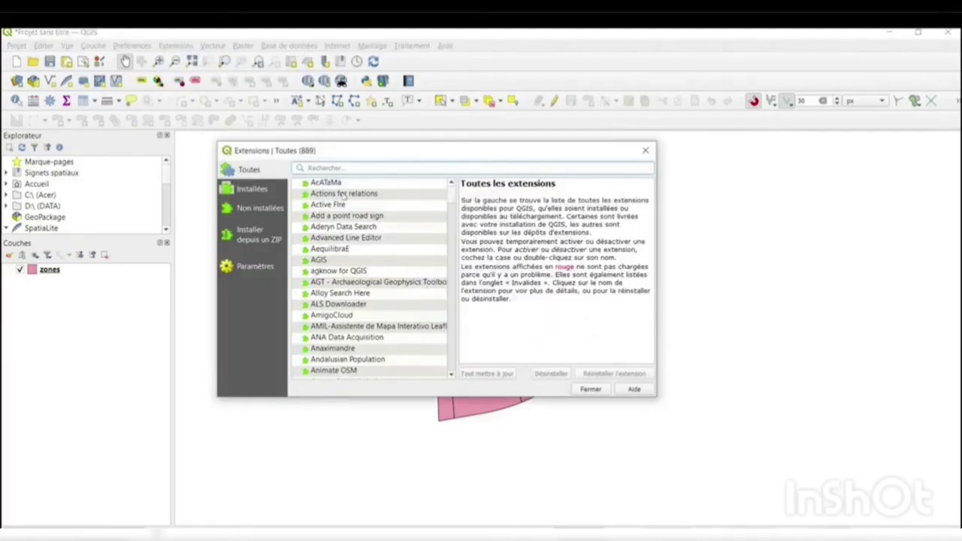
{"action": "type", "text": "vérif"}
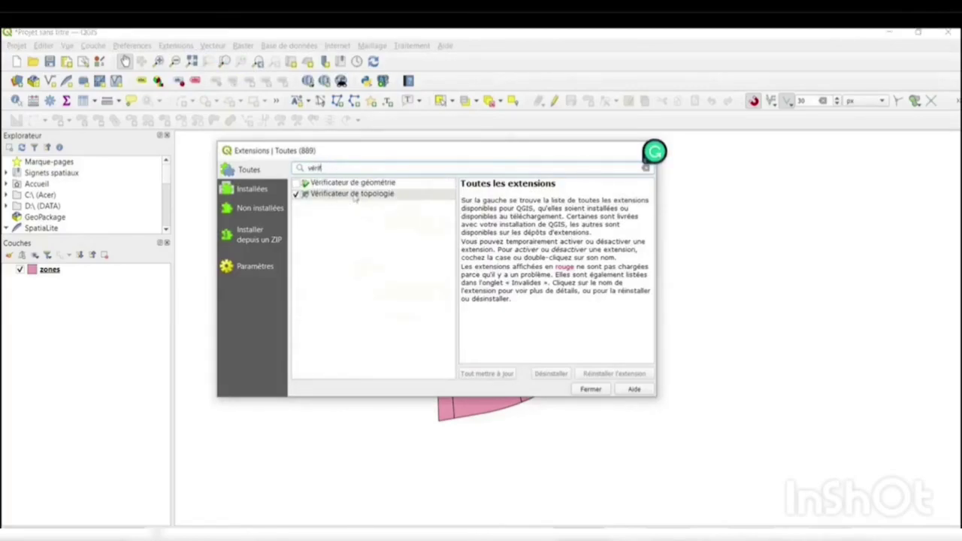
{"action": "left_click", "coordinate": [355, 195]}
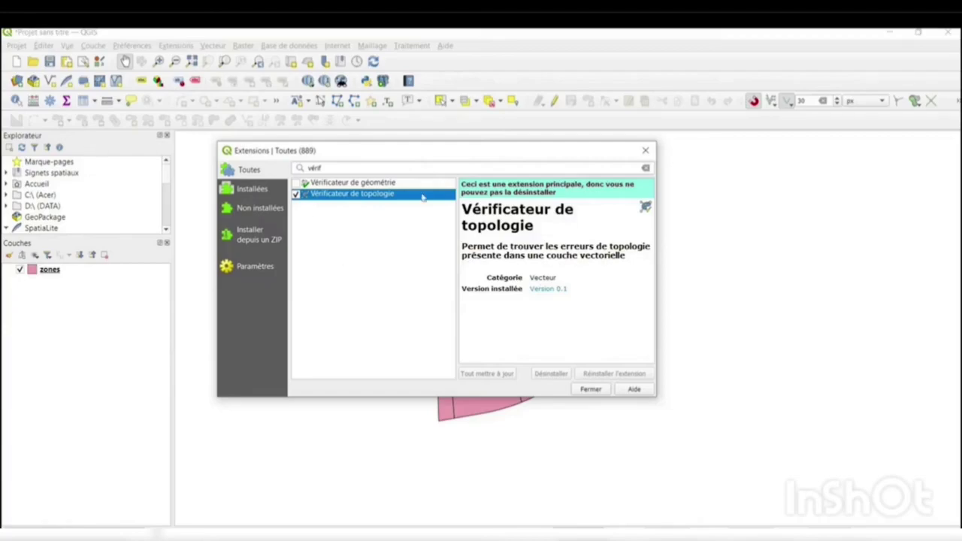
{"action": "left_click", "coordinate": [646, 152]}
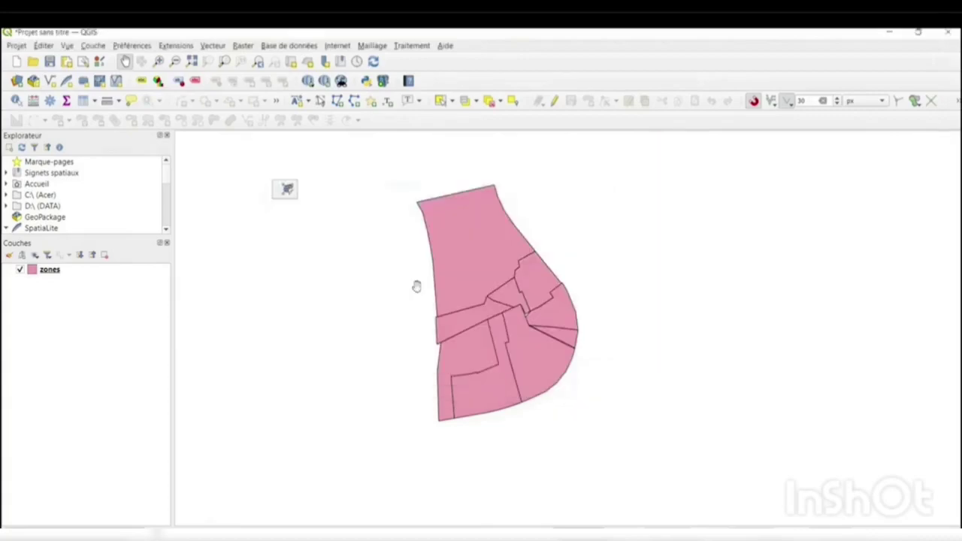
- Show the topology checker and examine the white gap where the polygons of the zones layer meet
{"action": "left_click_drag", "start_coordinate": [473, 318], "coordinate": [459, 305]}
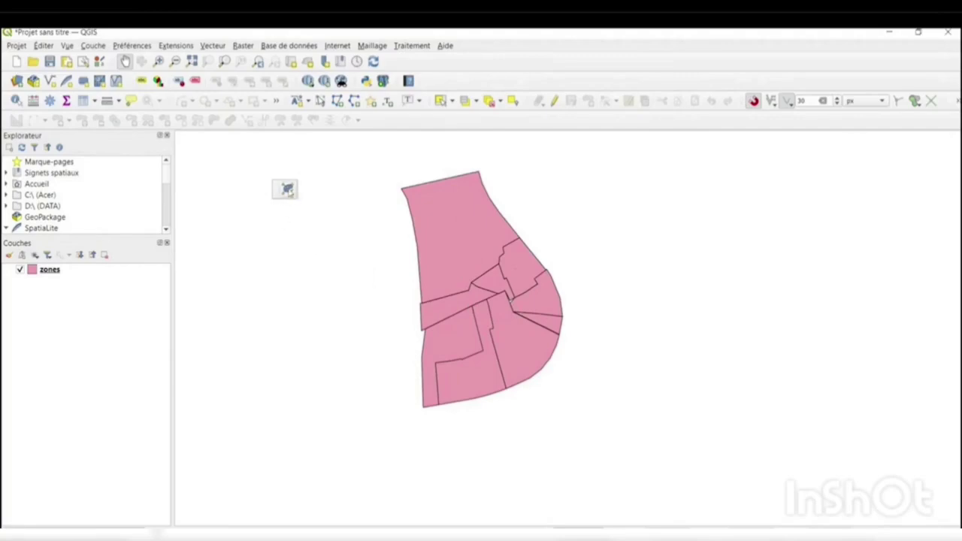
{"action": "left_click", "coordinate": [287, 189]}
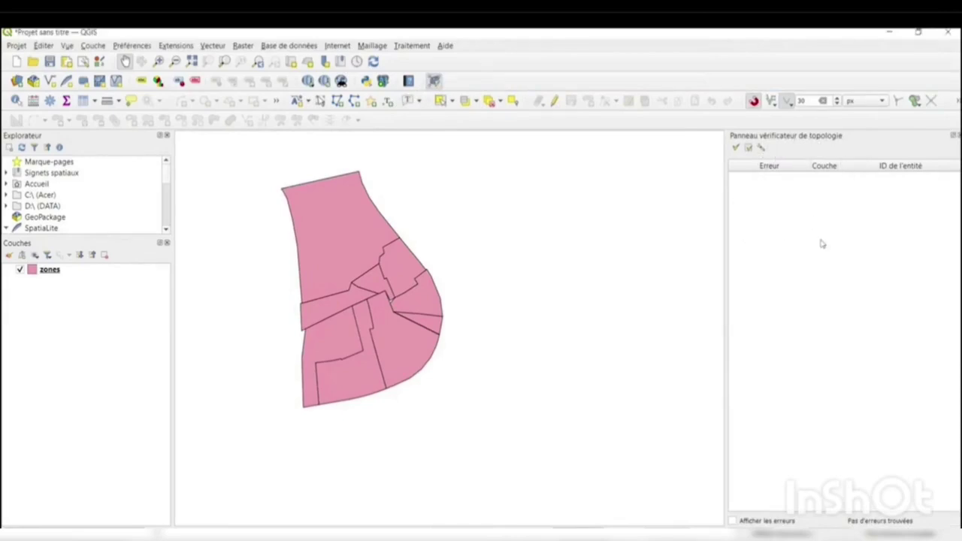
{"action": "left_click_drag", "start_coordinate": [410, 336], "coordinate": [485, 341]}
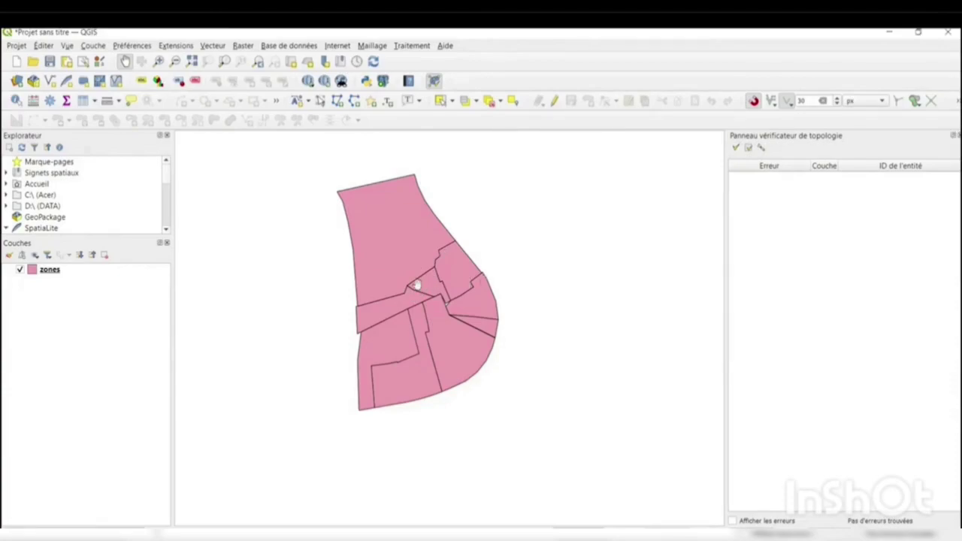
{"action": "scroll", "coordinate": [416, 281], "scroll_direction": "up", "scroll_amount": 5}
{"action": "scroll", "coordinate": [517, 266], "scroll_direction": "up", "scroll_amount": 2}
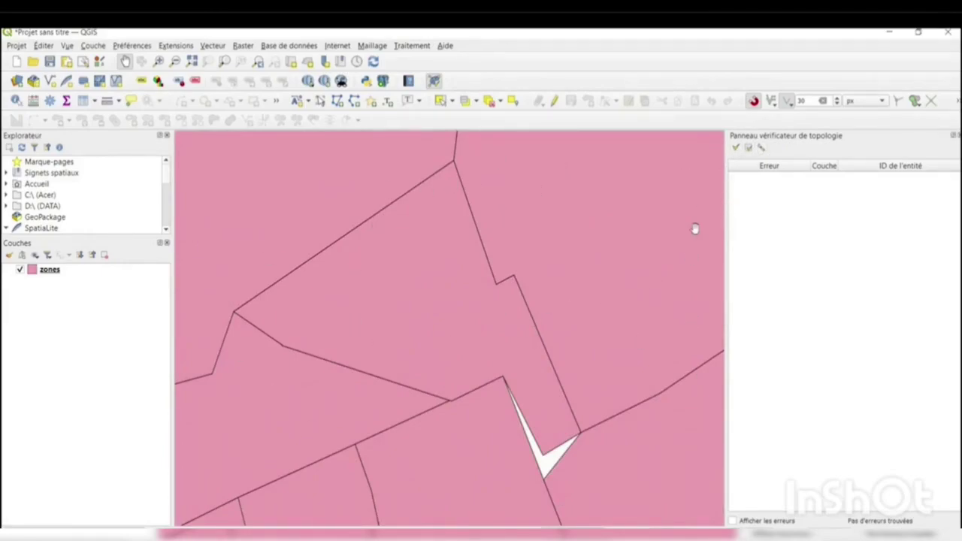
{"action": "scroll", "coordinate": [496, 284], "scroll_direction": "down", "scroll_amount": 3}
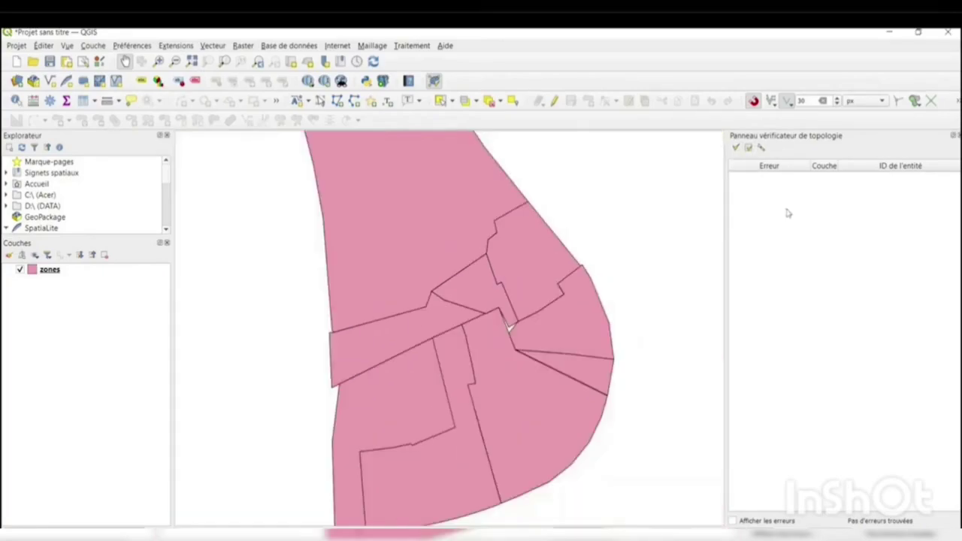
- Delete the existing "ne doit pas se superposer à" rule between zones and equipement from the topology rule settings
{"action": "left_click", "coordinate": [762, 148]}
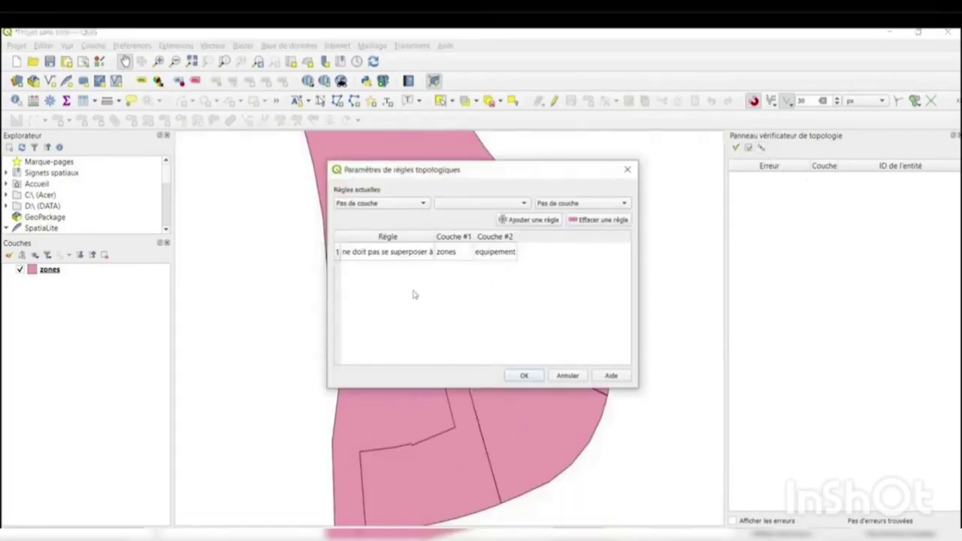
{"action": "left_click", "coordinate": [366, 255]}
{"action": "left_click", "coordinate": [585, 220]}
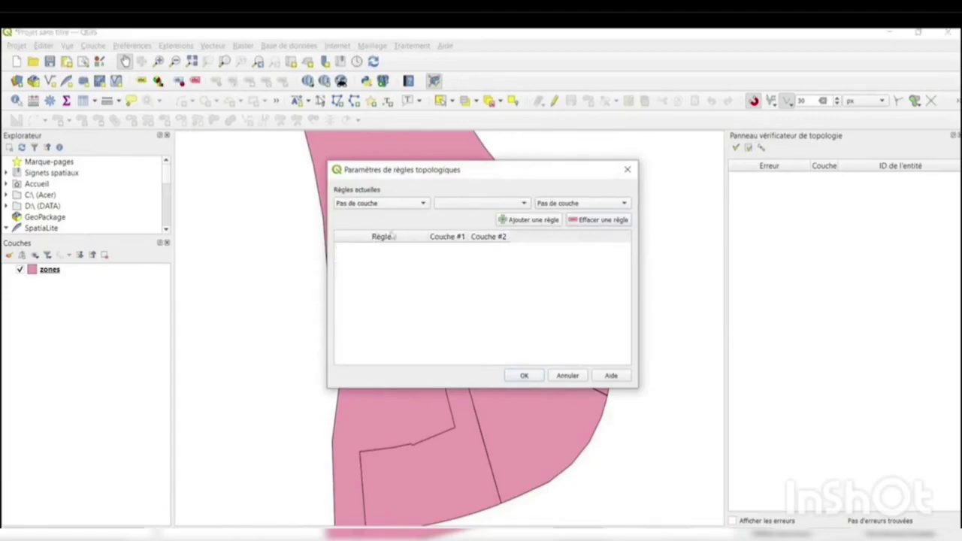
- Add the topology rule "ne doit pas avoir de trou" for the zones layer, accept the settings and run the check
{"action": "left_click", "coordinate": [390, 205]}
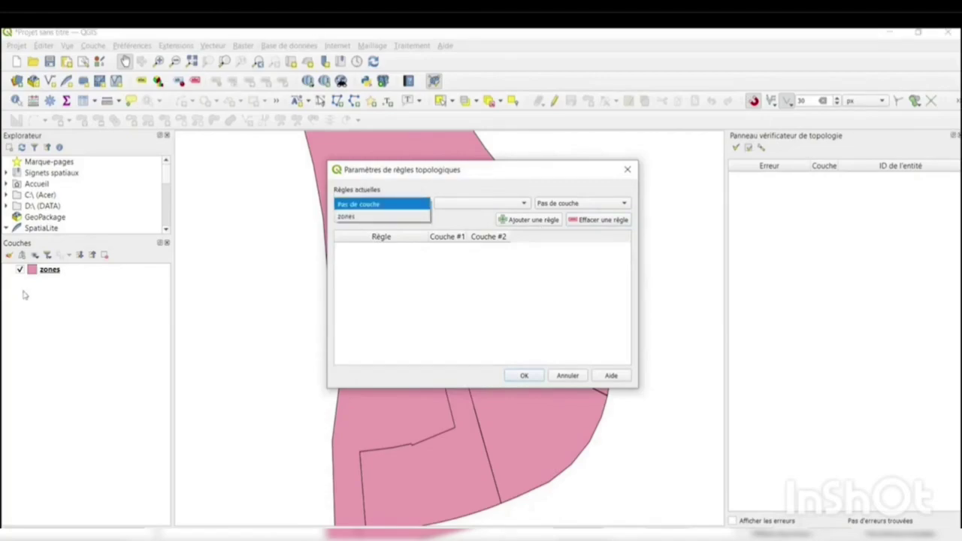
{"action": "left_click", "coordinate": [368, 217]}
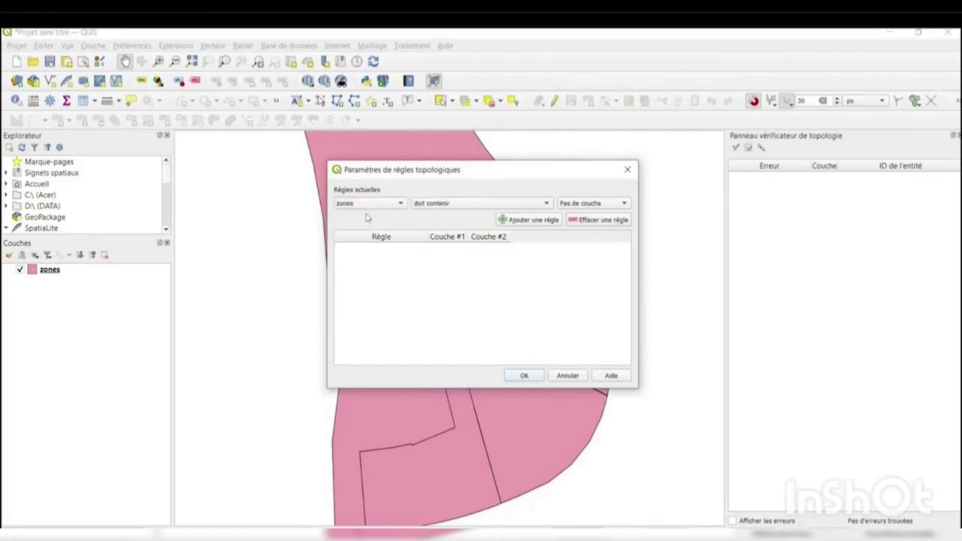
{"action": "left_click", "coordinate": [450, 206]}
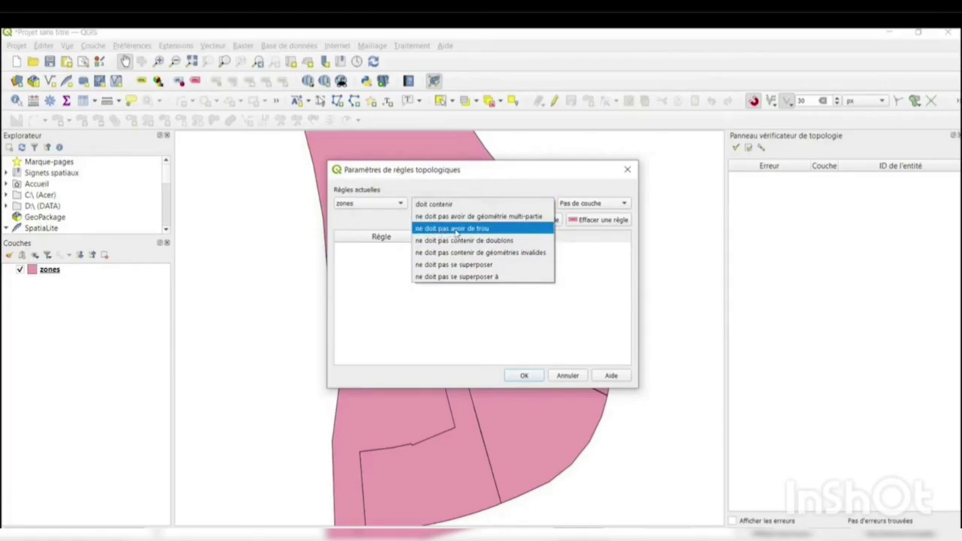
{"action": "left_click", "coordinate": [456, 228]}
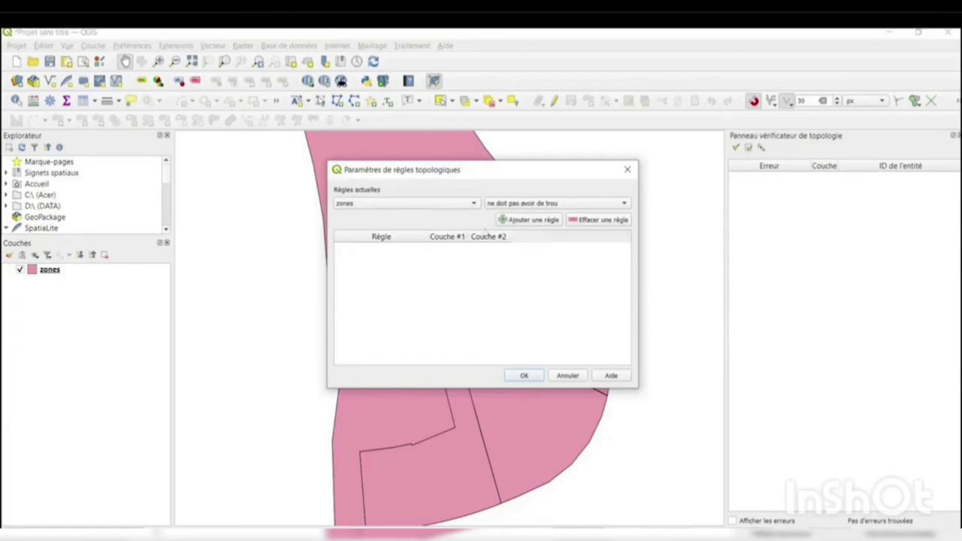
{"action": "left_click", "coordinate": [522, 221]}
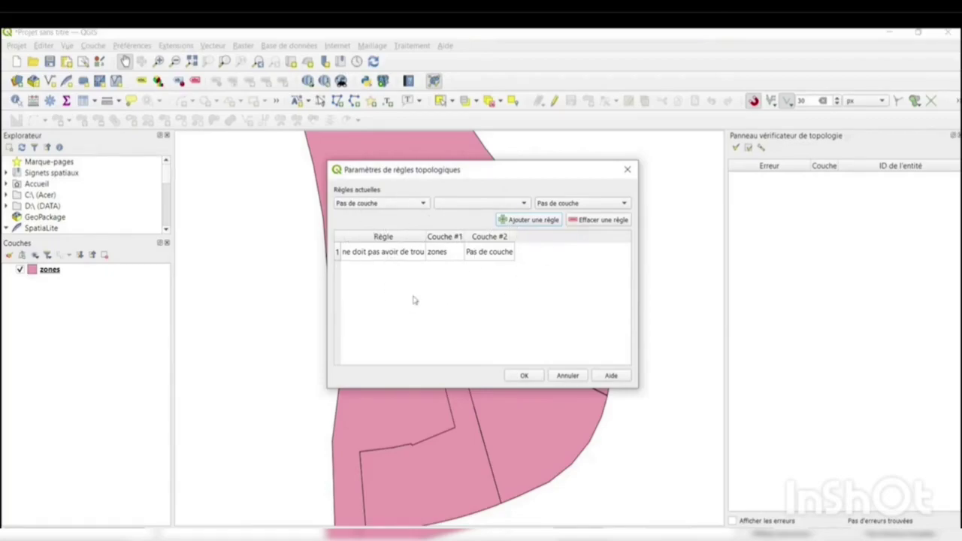
{"action": "left_click", "coordinate": [523, 376]}
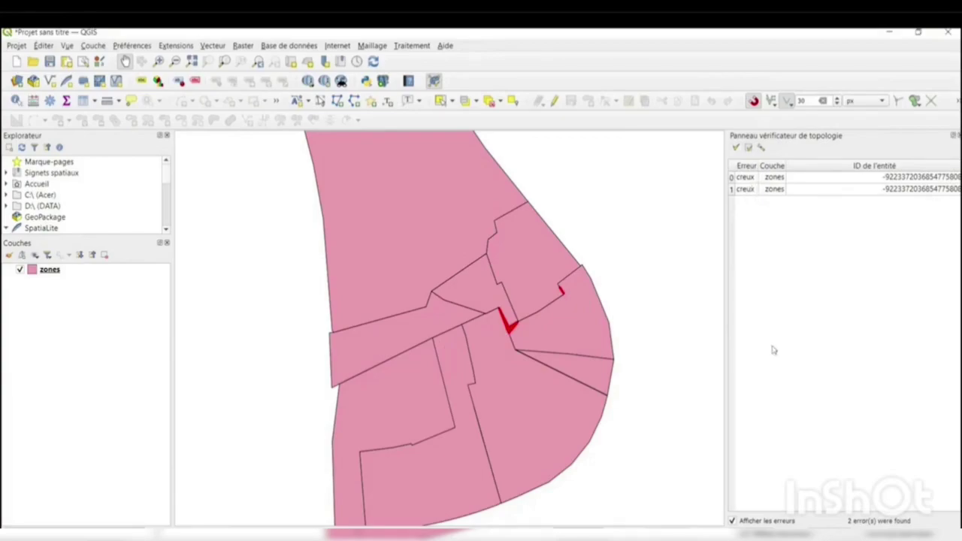
- Toggle the topology error highlighting until it is off and examine the flagged gaps between the zones polygons up close
{"action": "left_click", "coordinate": [732, 521]}
{"action": "left_click", "coordinate": [732, 521]}
{"action": "left_click", "coordinate": [732, 520]}
{"action": "left_click", "coordinate": [733, 522]}
{"action": "left_click", "coordinate": [733, 521]}
{"action": "scroll", "coordinate": [542, 345], "scroll_direction": "up", "scroll_amount": 3}
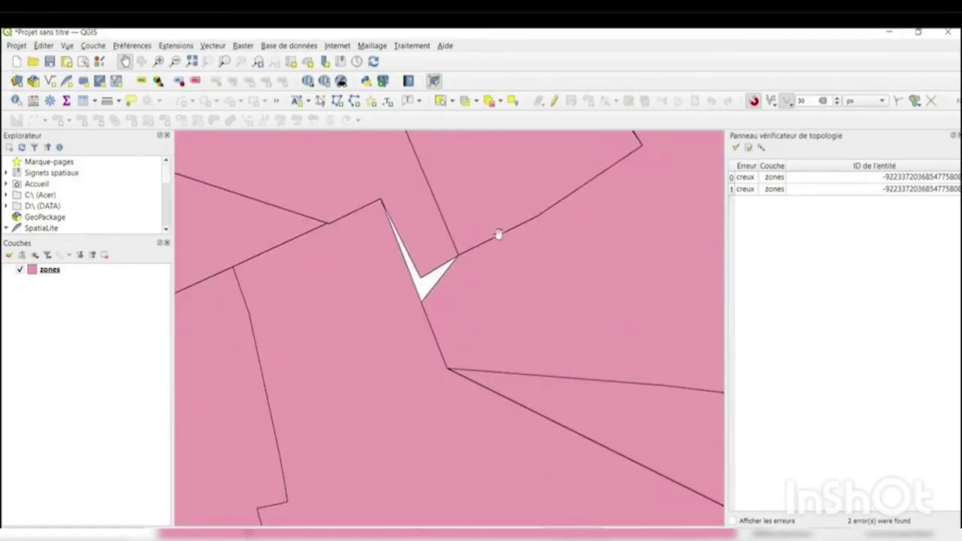
{"action": "scroll", "coordinate": [496, 218], "scroll_direction": "up", "scroll_amount": 1}
{"action": "scroll", "coordinate": [497, 202], "scroll_direction": "up", "scroll_amount": 2}
{"action": "scroll", "coordinate": [503, 222], "scroll_direction": "up", "scroll_amount": 1}
{"action": "scroll", "coordinate": [572, 185], "scroll_direction": "up", "scroll_amount": 1}
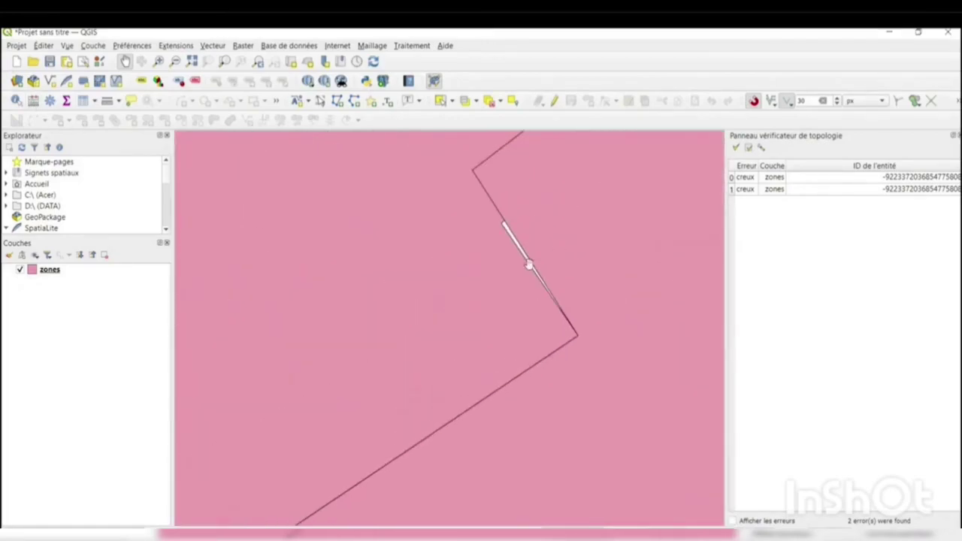
{"action": "scroll", "coordinate": [482, 249], "scroll_direction": "up", "scroll_amount": 1}
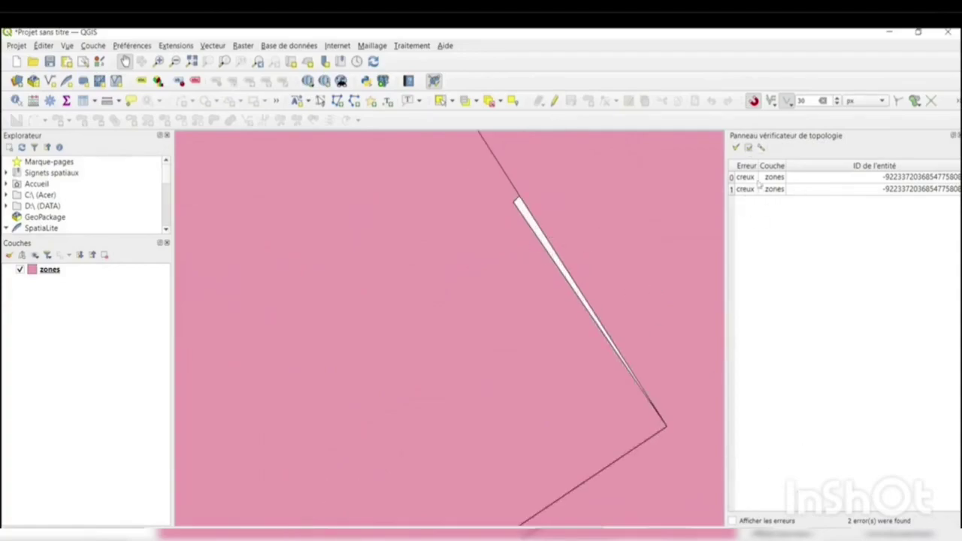
- Turn the topology error highlighting back on and examine the flagged gaps within the whole zones layer
{"action": "scroll", "coordinate": [547, 273], "scroll_direction": "down", "scroll_amount": 2}
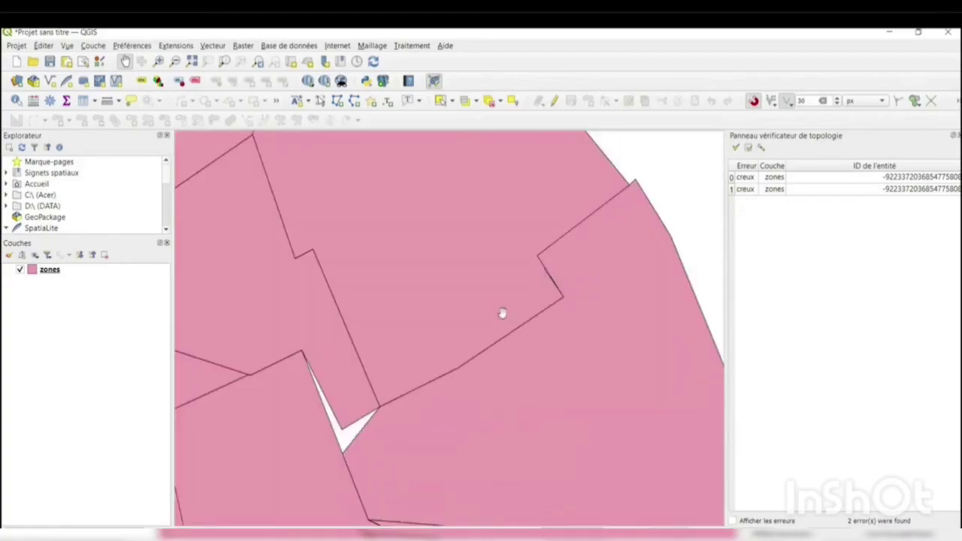
{"action": "scroll", "coordinate": [503, 313], "scroll_direction": "down", "scroll_amount": 1}
{"action": "left_click", "coordinate": [732, 520]}
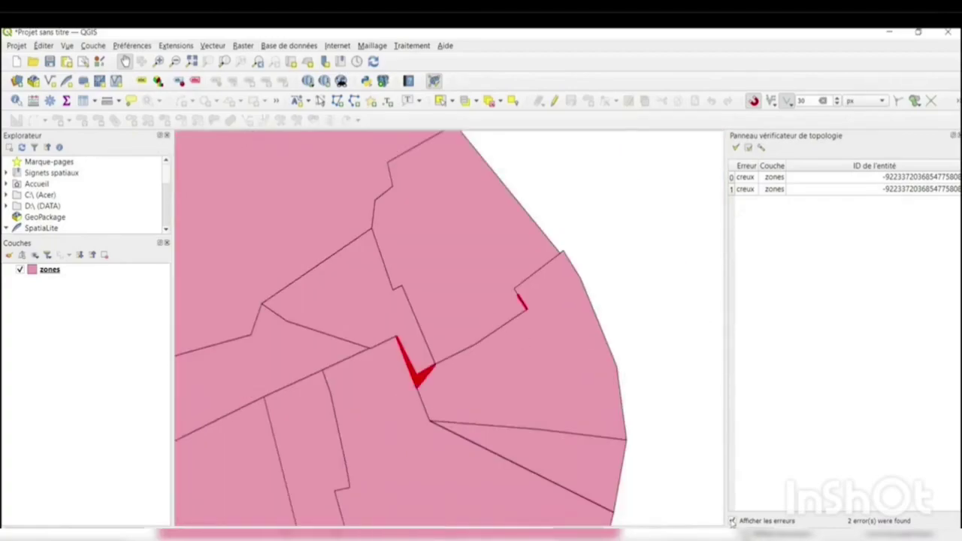
{"action": "scroll", "coordinate": [466, 340], "scroll_direction": "down", "scroll_amount": 1}
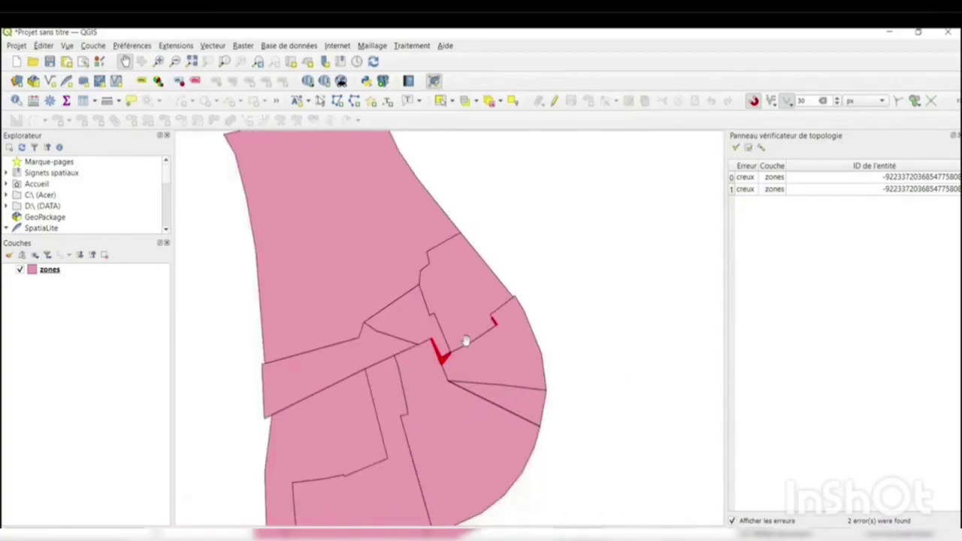
{"action": "scroll", "coordinate": [466, 341], "scroll_direction": "up", "scroll_amount": 1}
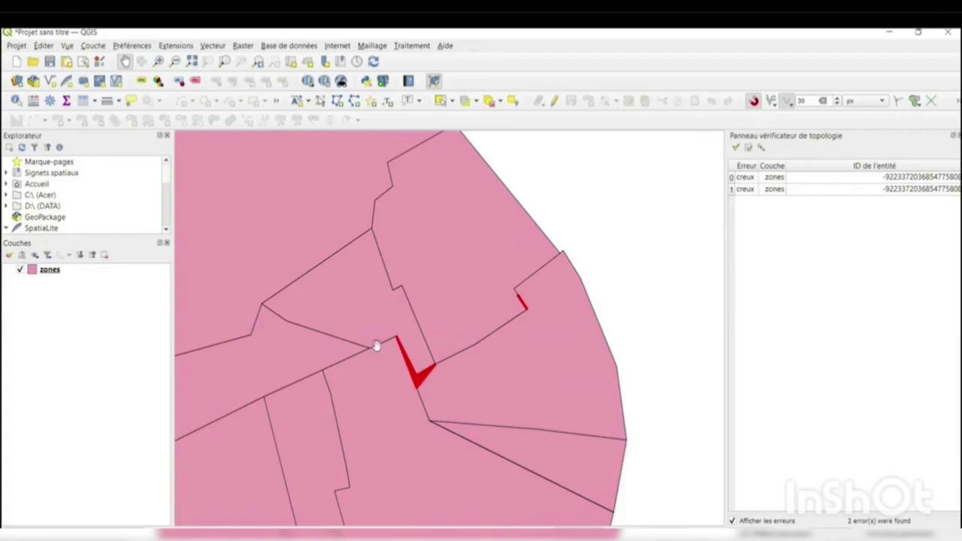
{"action": "scroll", "coordinate": [377, 346], "scroll_direction": "up", "scroll_amount": 1}
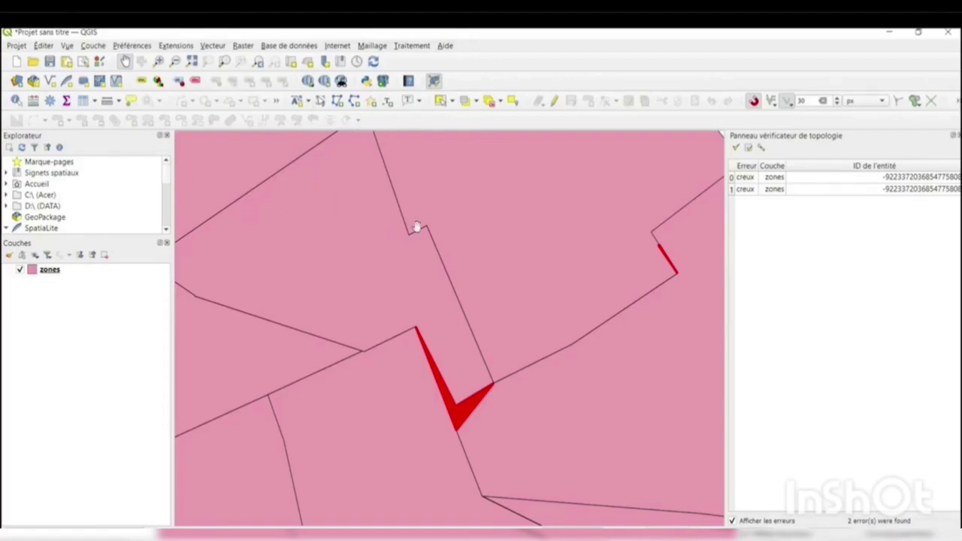
- Detach the advanced digitizing and digitizing toolbars and dock the snapping toolbar at the end of the second toolbar row
{"action": "left_click_drag", "start_coordinate": [5, 120], "coordinate": [291, 223]}
{"action": "left_click_drag", "start_coordinate": [527, 100], "coordinate": [356, 178]}
{"action": "left_click_drag", "start_coordinate": [529, 101], "coordinate": [483, 155]}
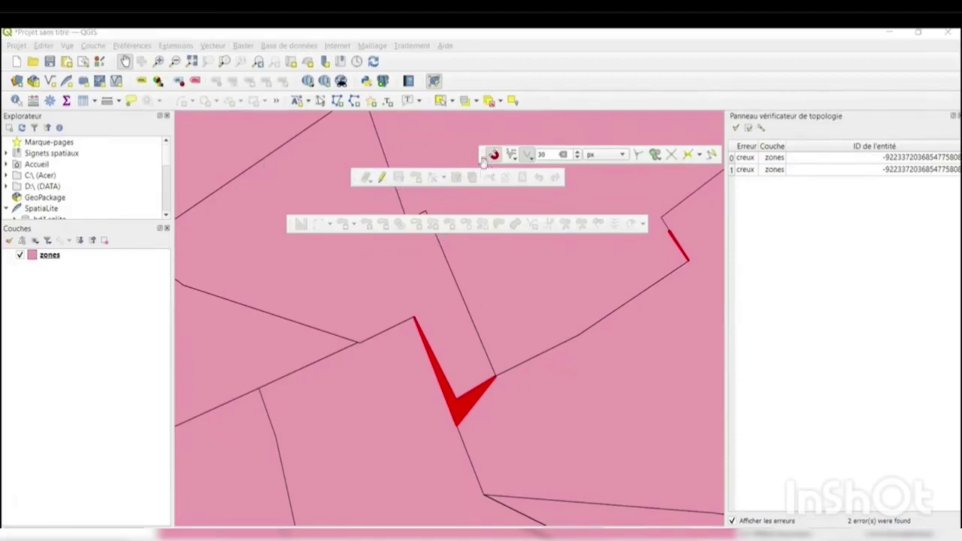
{"action": "left_click_drag", "start_coordinate": [484, 155], "coordinate": [454, 80]}
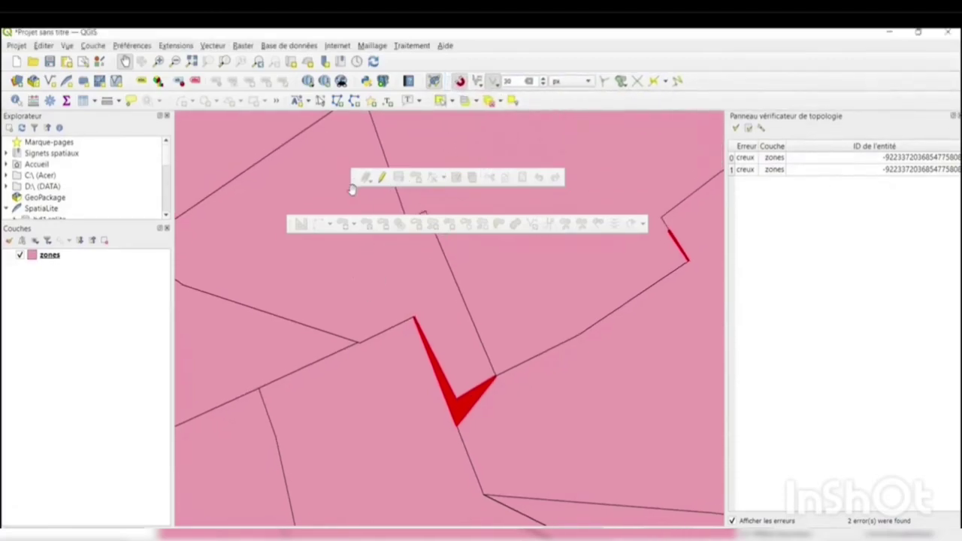
- Dock the advanced digitizing toolbar again, place the digitizing toolbar beside the snapping toolbar and select the zones layer
{"action": "left_click_drag", "start_coordinate": [354, 177], "coordinate": [529, 101]}
{"action": "left_click_drag", "start_coordinate": [291, 224], "coordinate": [10, 113]}
{"action": "left_click", "coordinate": [60, 257]}
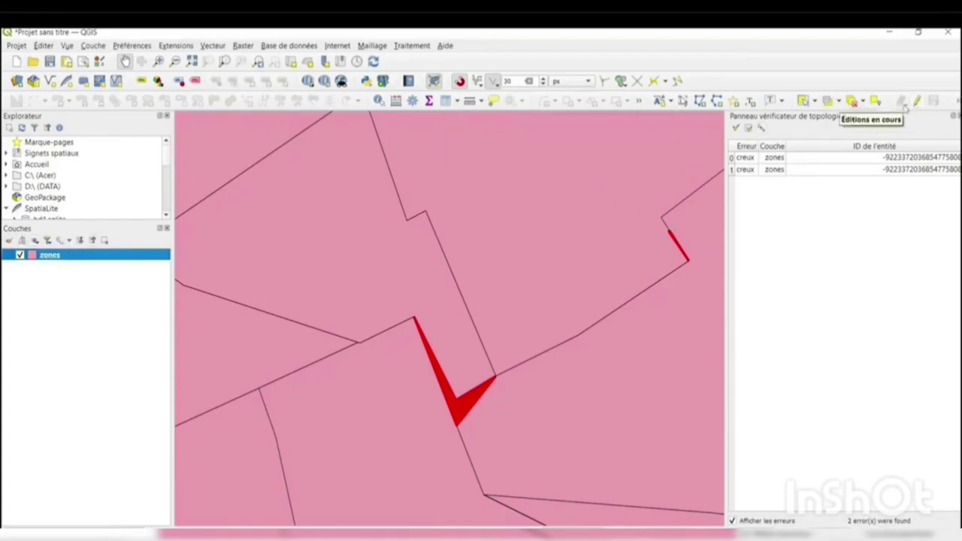
{"action": "left_click_drag", "start_coordinate": [894, 101], "coordinate": [726, 80]}
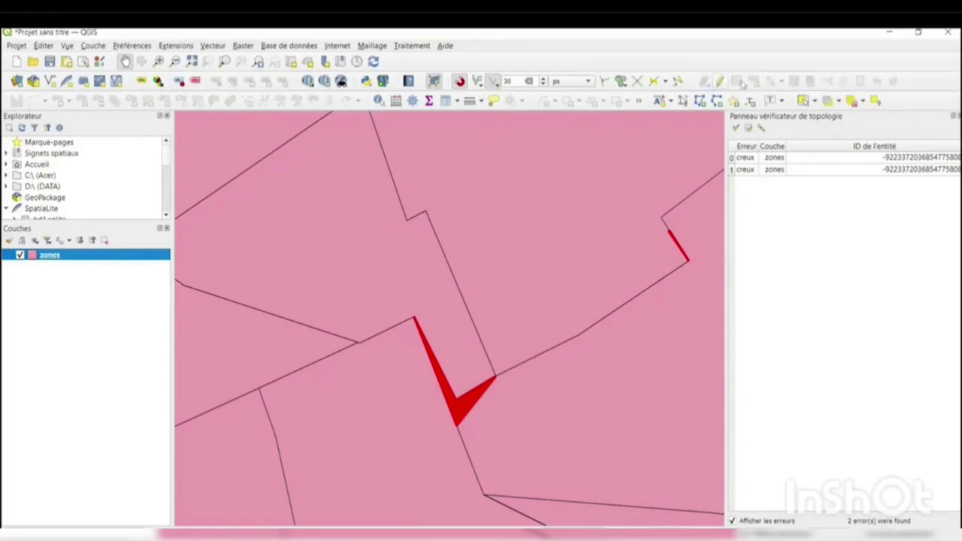
- Put the zones layer in edit mode with the vertex tool active and hide the topology error highlighting
{"action": "left_click", "coordinate": [720, 80]}
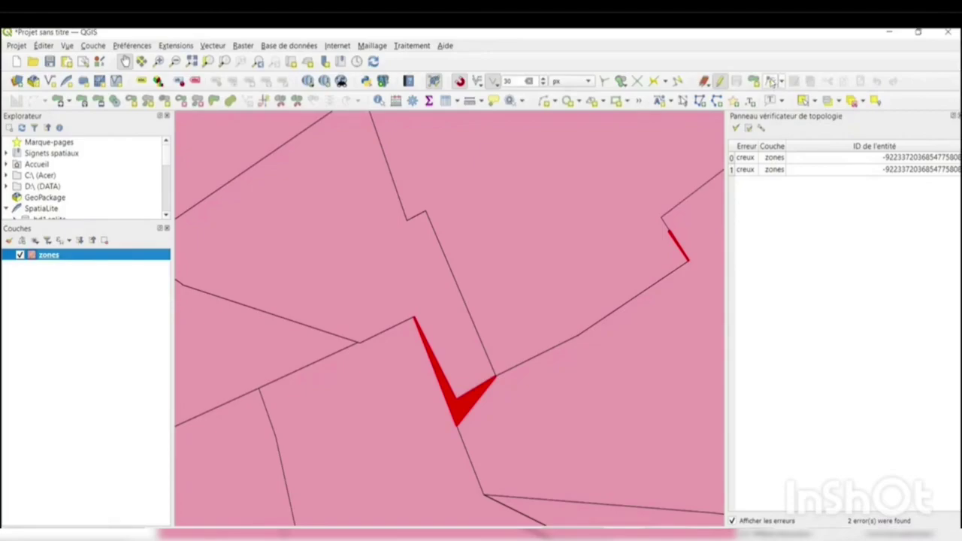
{"action": "left_click", "coordinate": [772, 81]}
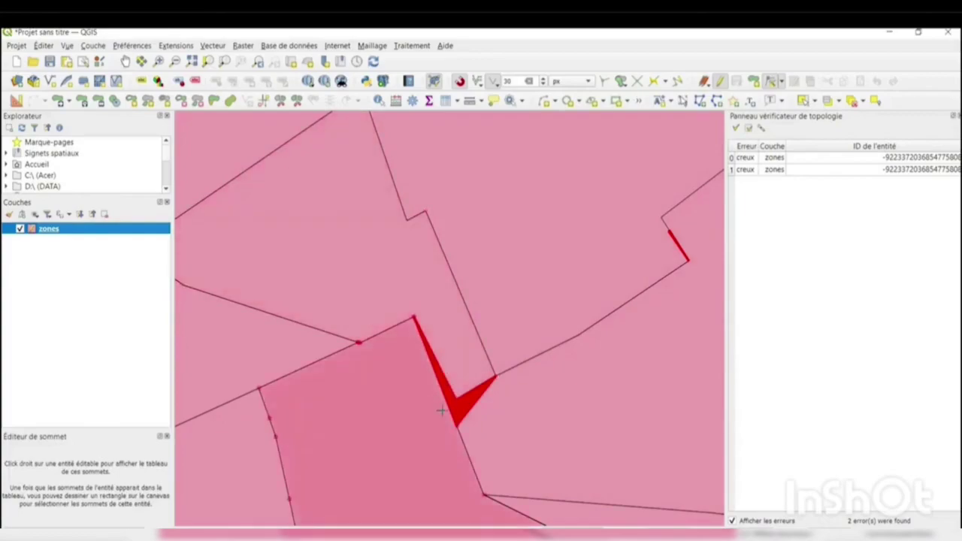
{"action": "left_click", "coordinate": [732, 521]}
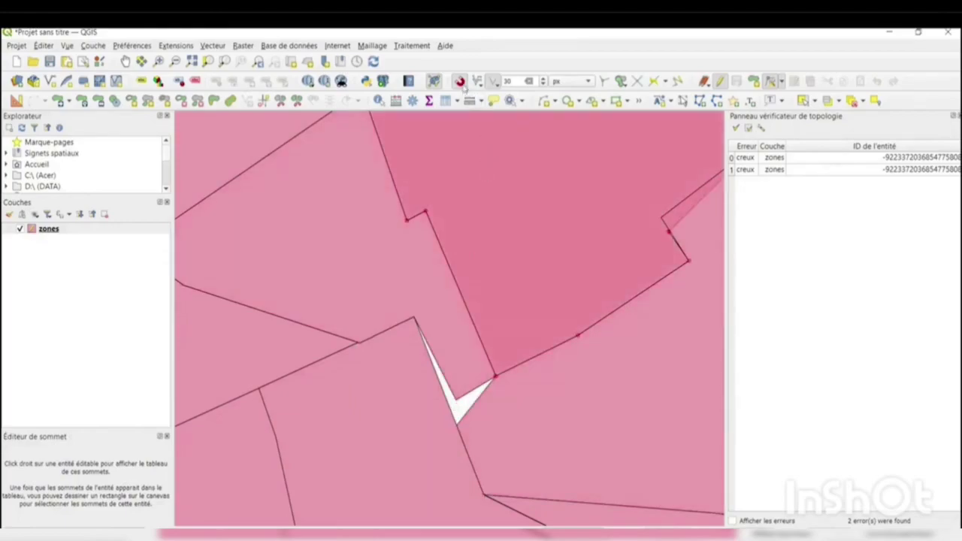
- With snapping on, move the polygon vertex inside the V-shaped gap onto the gap's lower tip and rerun the topology check
{"action": "left_click", "coordinate": [495, 82]}
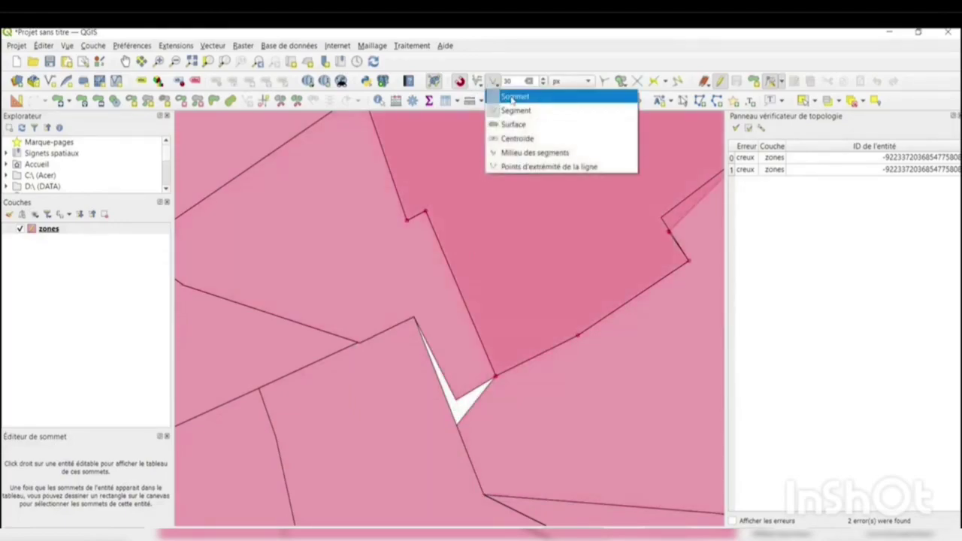
{"action": "left_click", "coordinate": [553, 60]}
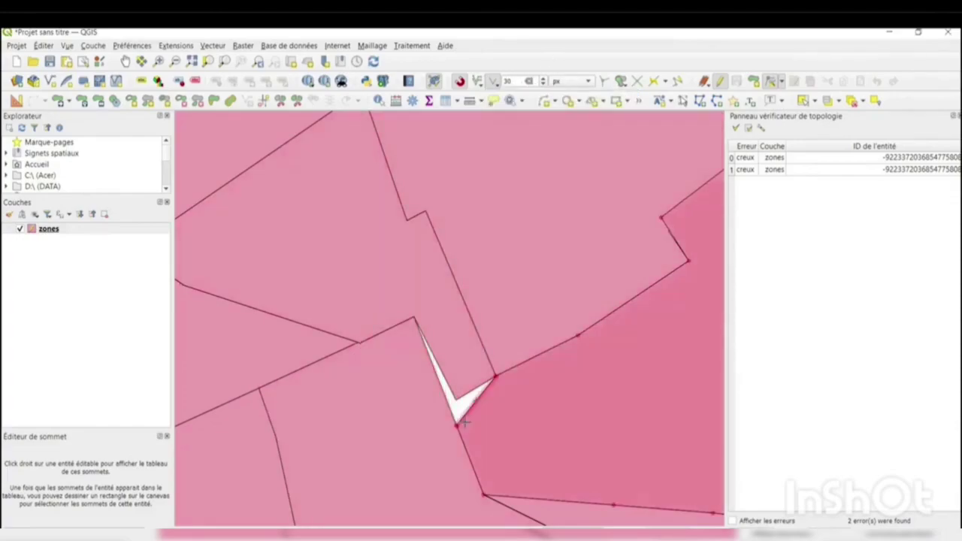
{"action": "scroll", "coordinate": [451, 435], "scroll_direction": "down", "scroll_amount": 3}
{"action": "scroll", "coordinate": [444, 419], "scroll_direction": "up", "scroll_amount": 4}
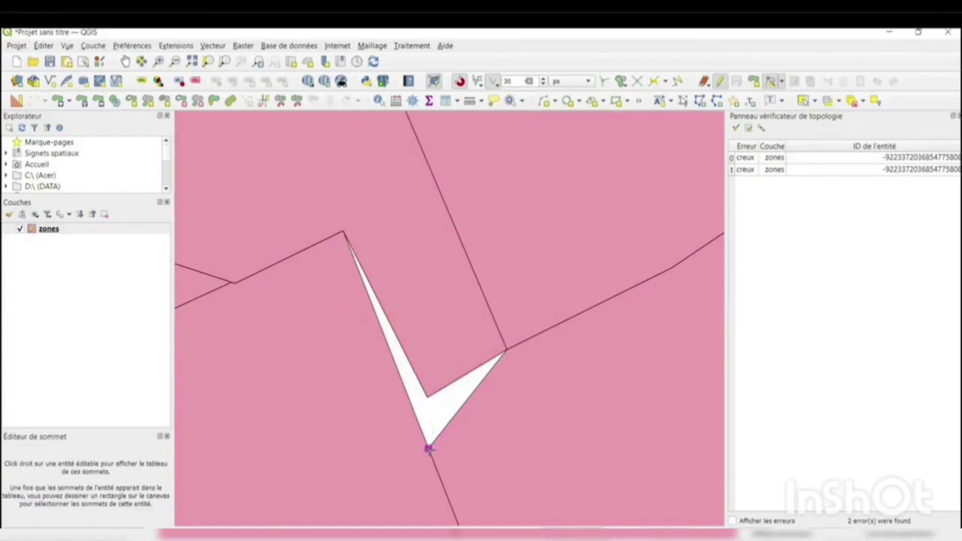
{"action": "left_click", "coordinate": [428, 448]}
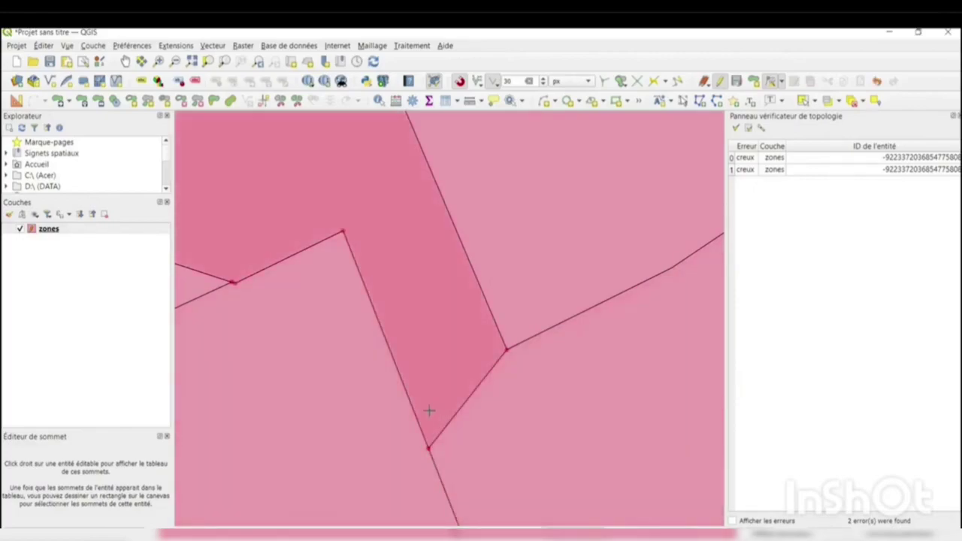
{"action": "left_click", "coordinate": [736, 128]}
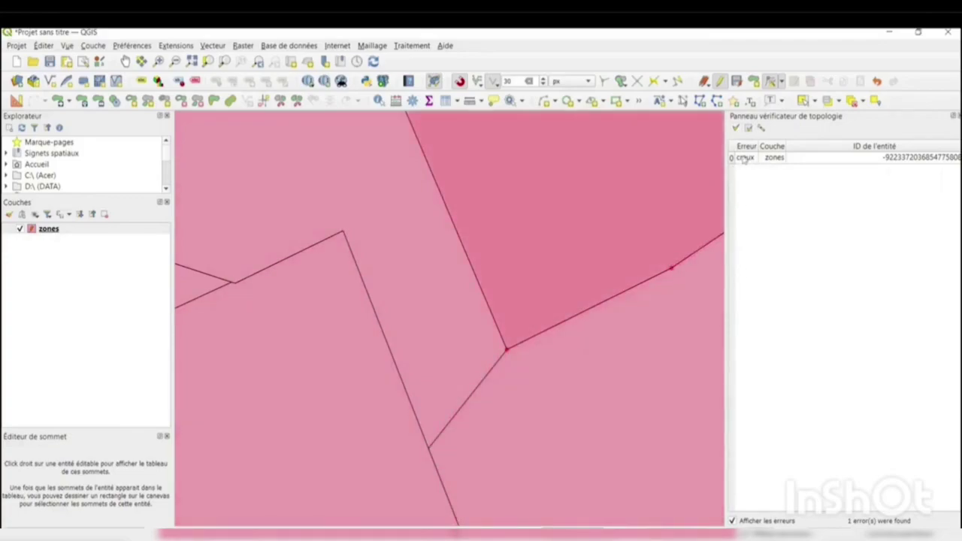
- Go to the remaining creux error, move the sliver gap's upper corner vertex onto the opposite edge and rerun the topology check
{"action": "left_click", "coordinate": [743, 158]}
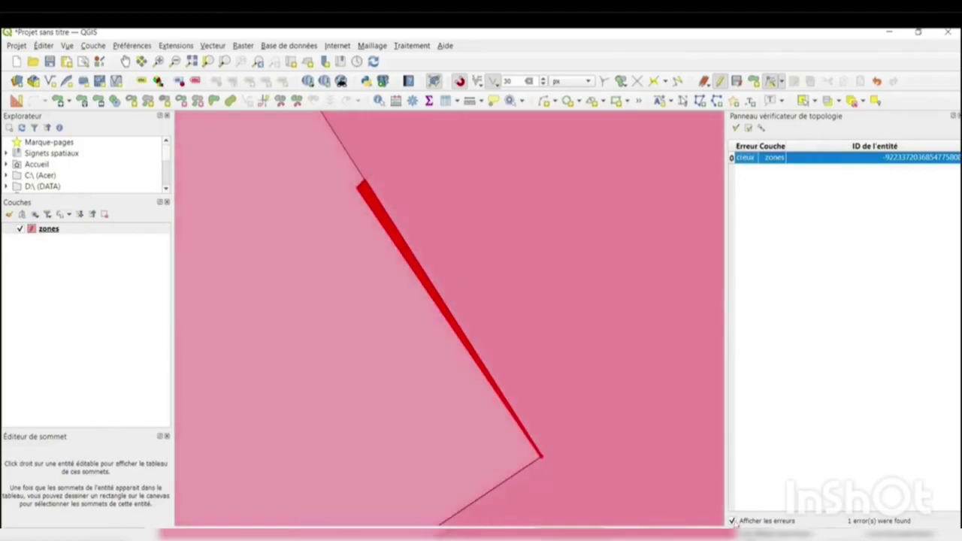
{"action": "left_click", "coordinate": [732, 521]}
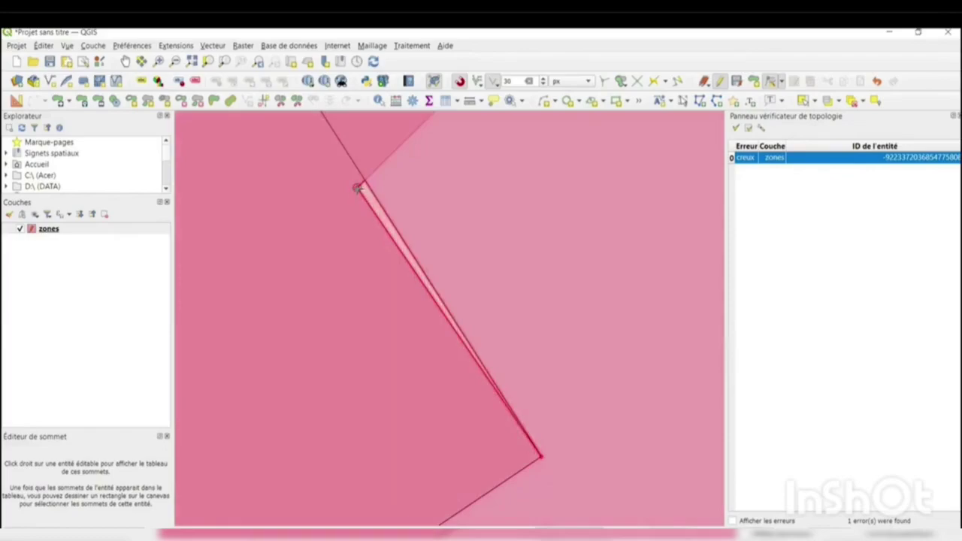
{"action": "left_click", "coordinate": [358, 188]}
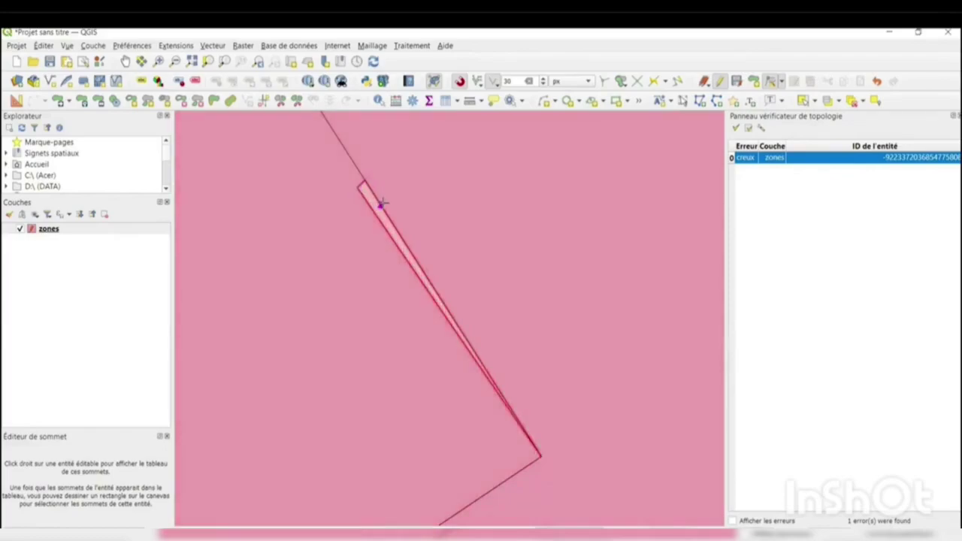
{"action": "left_click", "coordinate": [381, 203]}
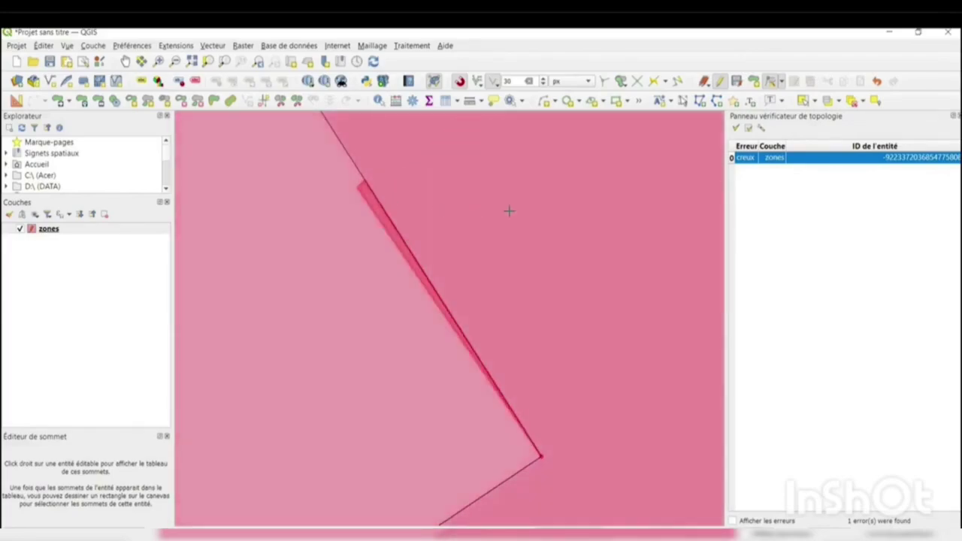
{"action": "left_click", "coordinate": [736, 129]}
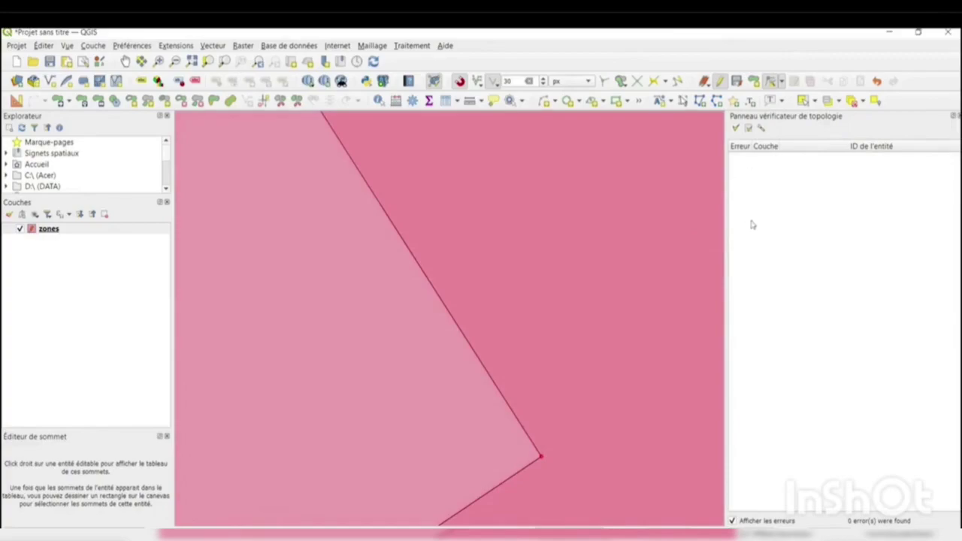
- Save the zones layer edits and delete the "ne doit pas avoir de trou" rule from the topology rule settings
{"action": "scroll", "coordinate": [412, 240], "scroll_direction": "down", "scroll_amount": 5}
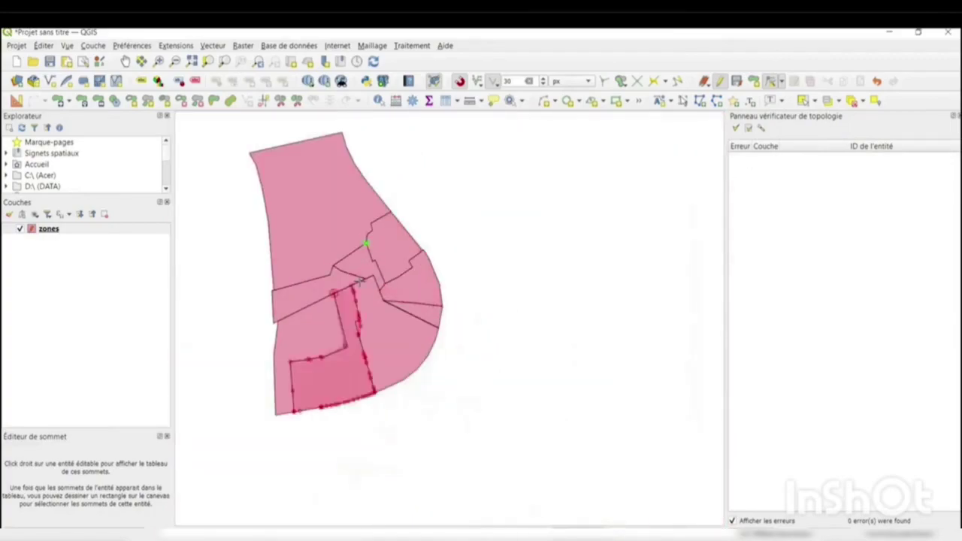
{"action": "left_click_drag", "start_coordinate": [328, 266], "coordinate": [403, 286]}
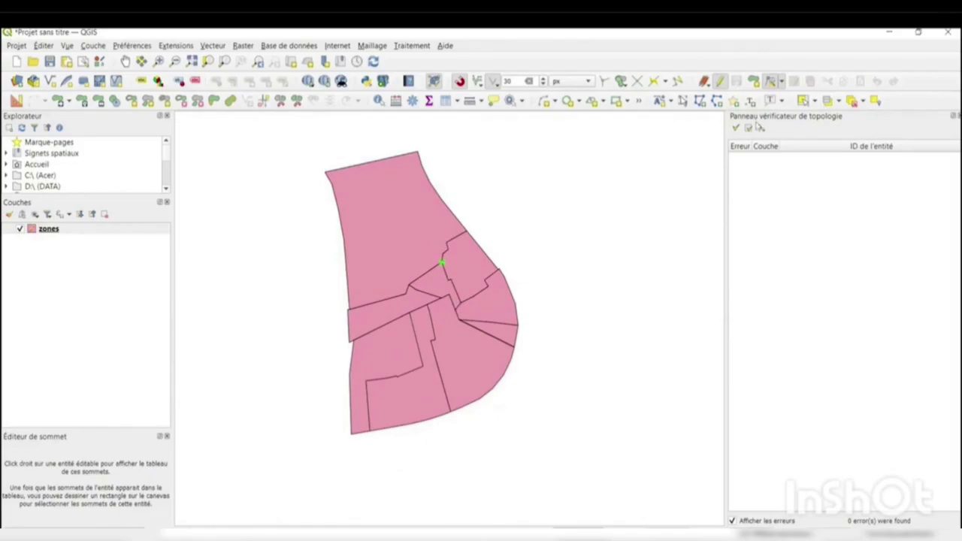
{"action": "left_click", "coordinate": [759, 128]}
{"action": "left_click", "coordinate": [428, 258]}
{"action": "left_click", "coordinate": [601, 220]}
- Add the topology rule "ne doit pas se superposer" for the zones layer
{"action": "left_click", "coordinate": [406, 204]}
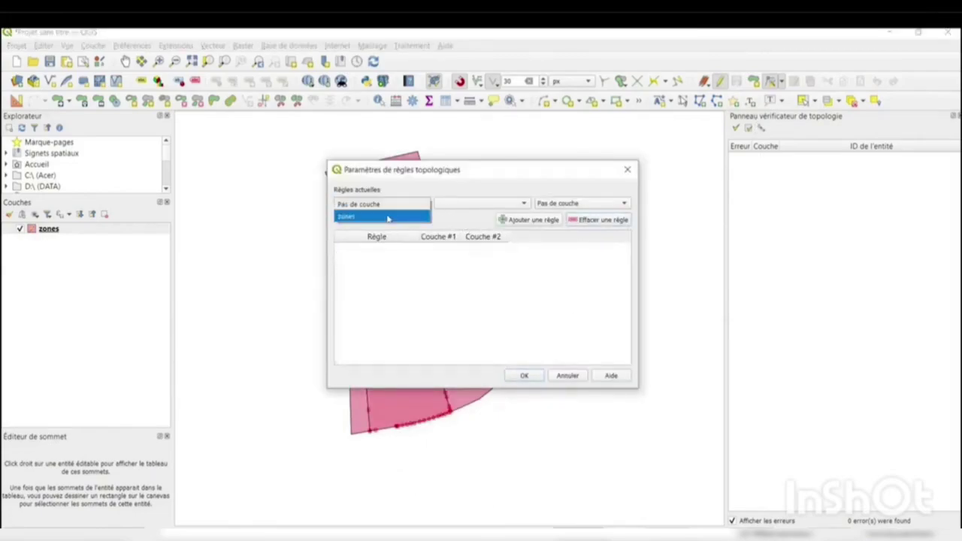
{"action": "left_click", "coordinate": [356, 217]}
{"action": "left_click", "coordinate": [436, 203]}
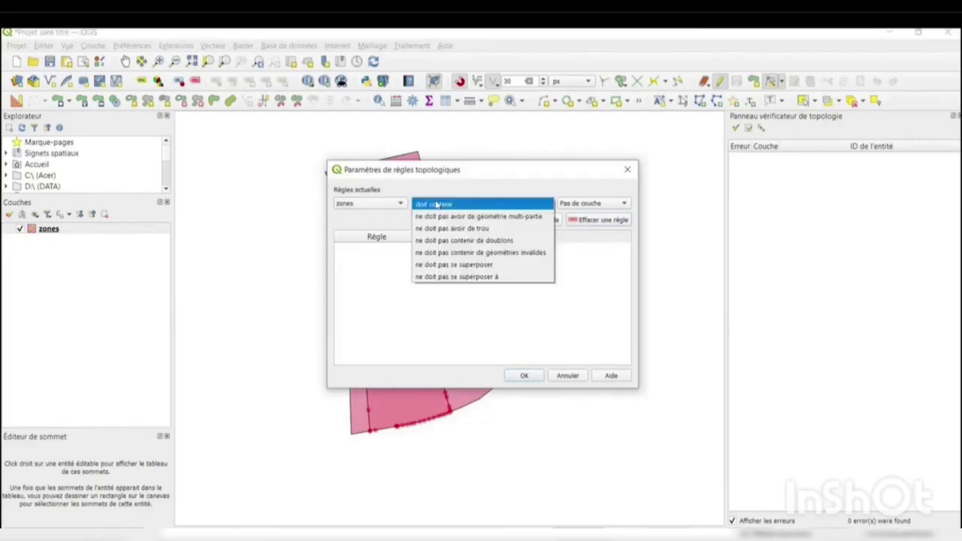
{"action": "left_click", "coordinate": [448, 265]}
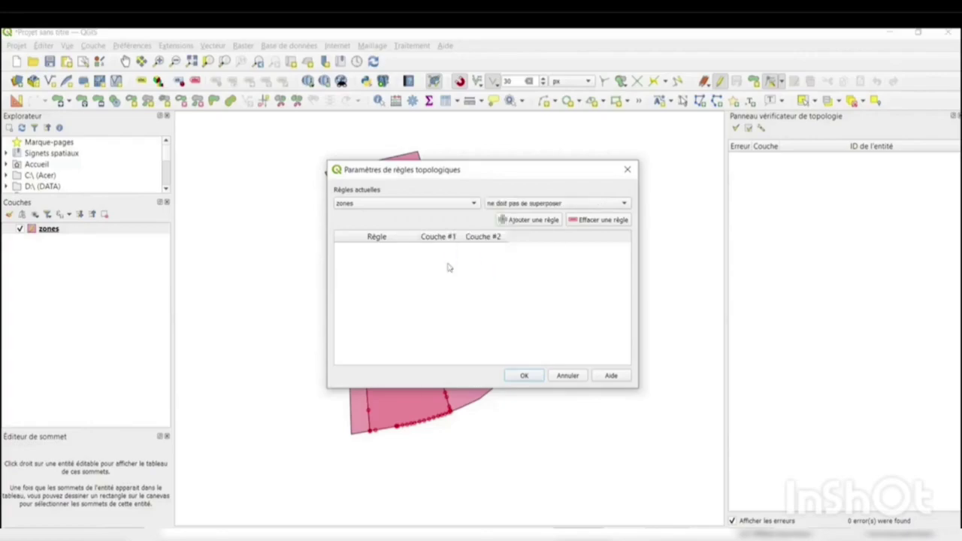
{"action": "left_click", "coordinate": [510, 213]}
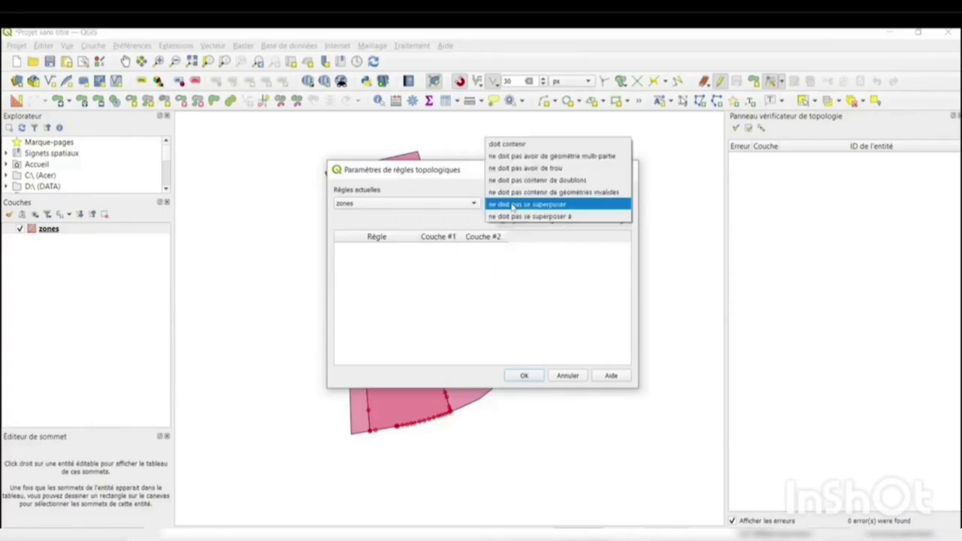
{"action": "left_click", "coordinate": [586, 217]}
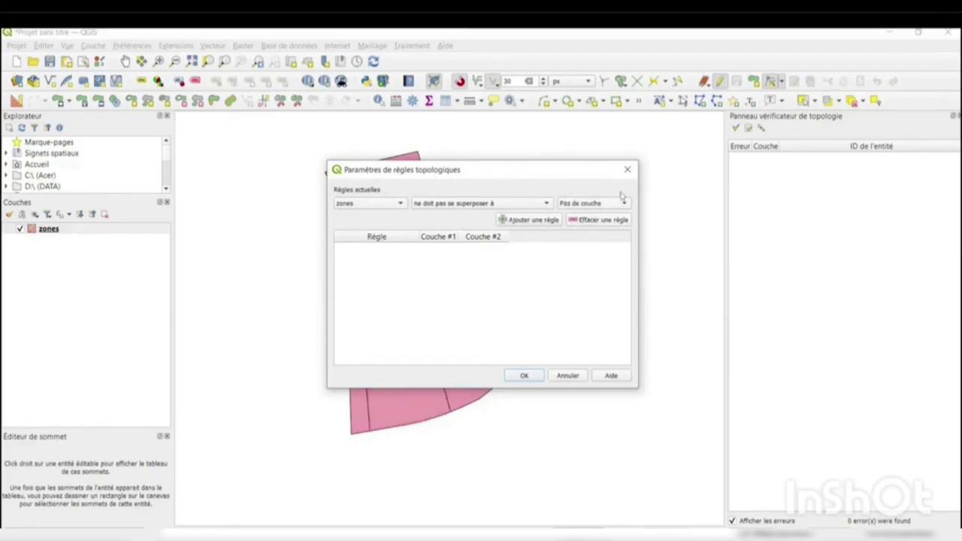
{"action": "left_click", "coordinate": [503, 208]}
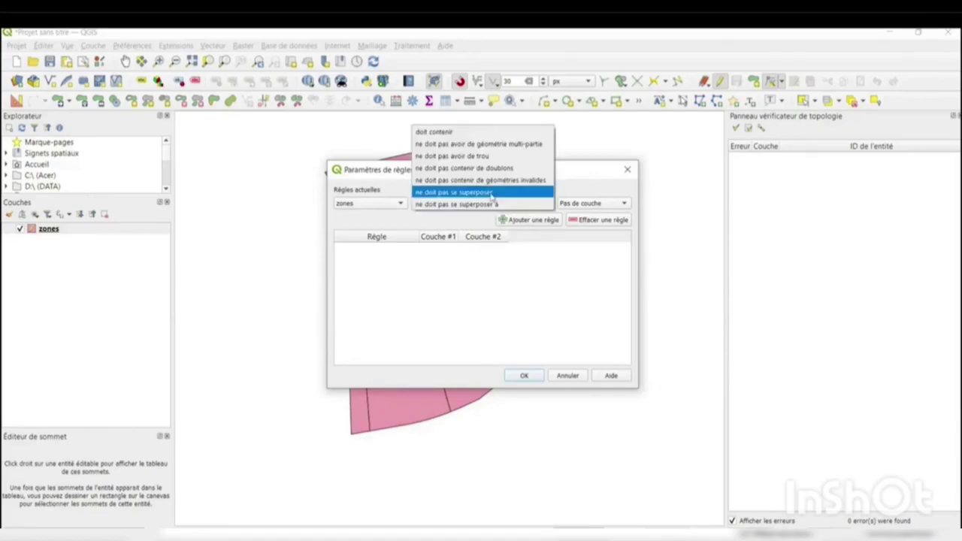
{"action": "left_click", "coordinate": [496, 195]}
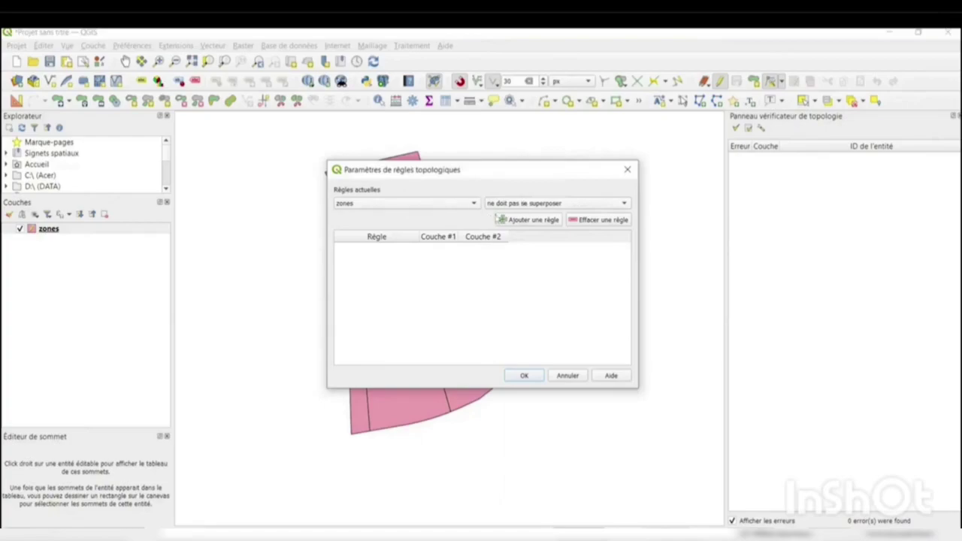
{"action": "left_click", "coordinate": [509, 219]}
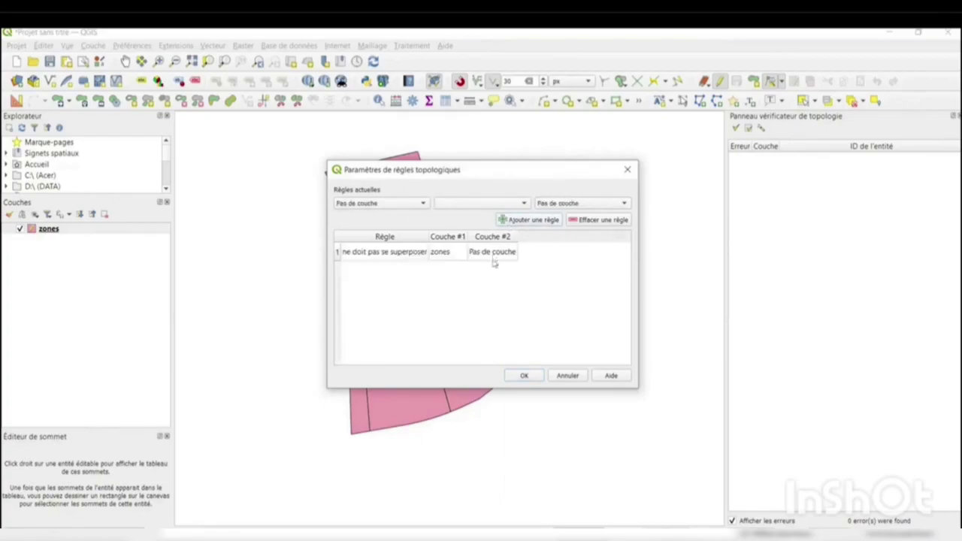
- Accept the rule settings, run the topology check and show the last overlaps error on the map
{"action": "left_click", "coordinate": [538, 379]}
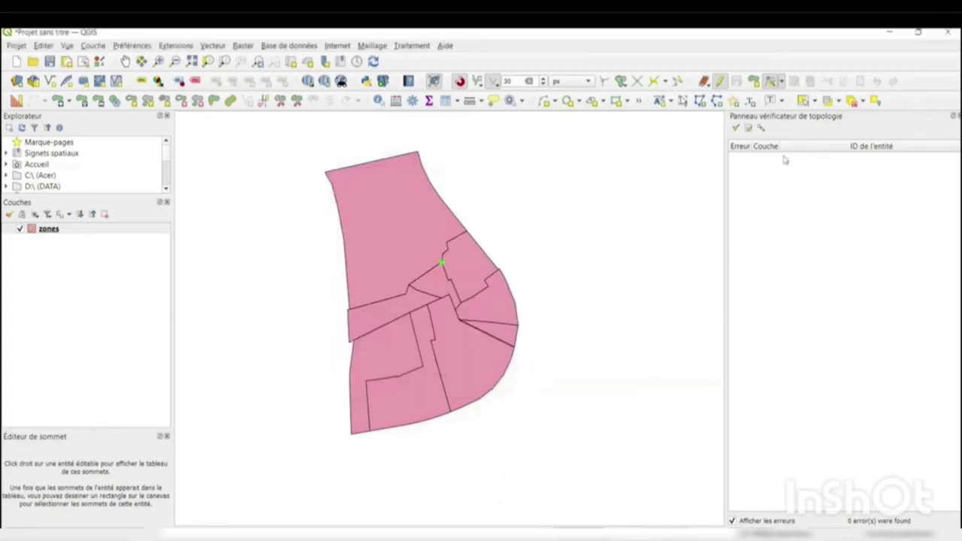
{"action": "left_click", "coordinate": [736, 129]}
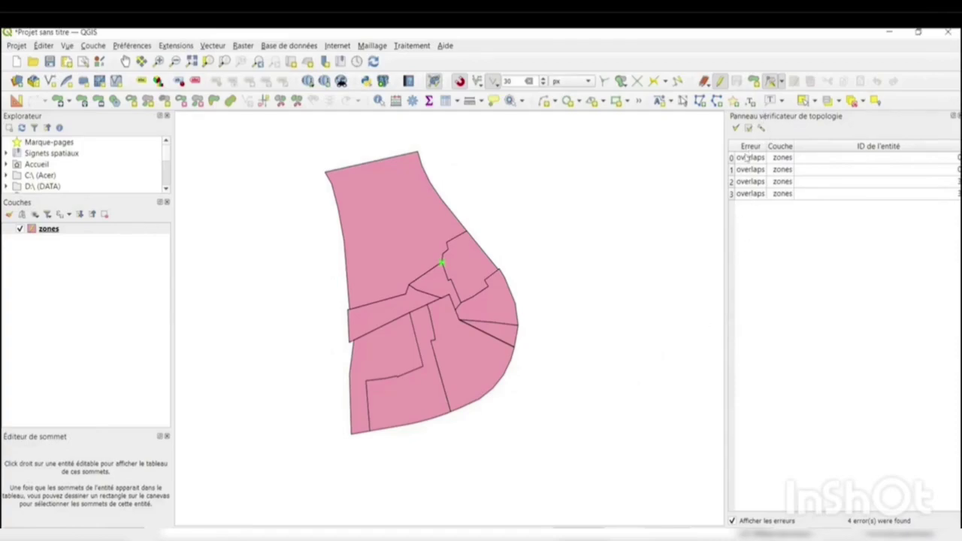
{"action": "left_click", "coordinate": [749, 197]}
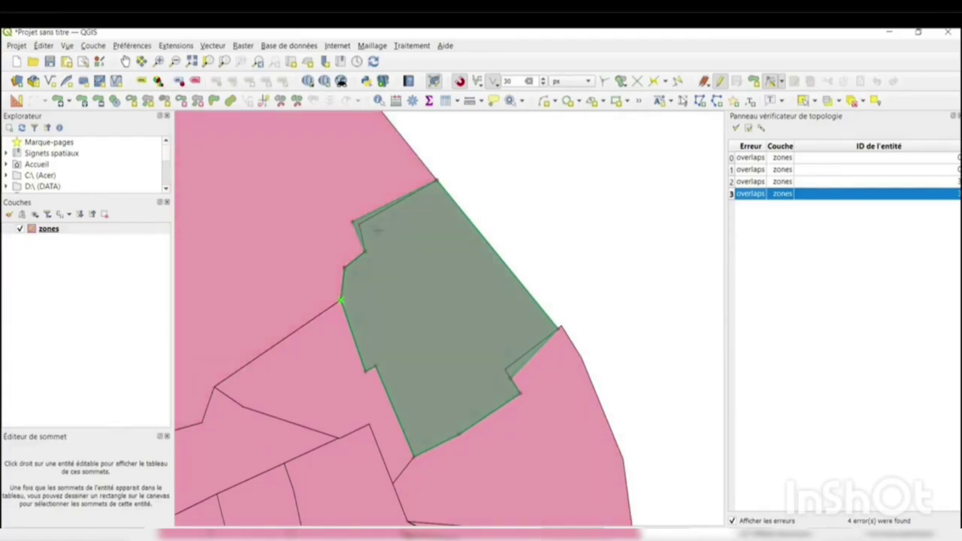
- Move the selected zones polygon's overlapping corner vertices onto the neighbouring polygons' corners and rerun the topology check
{"action": "scroll", "coordinate": [354, 208], "scroll_direction": "up", "scroll_amount": 3}
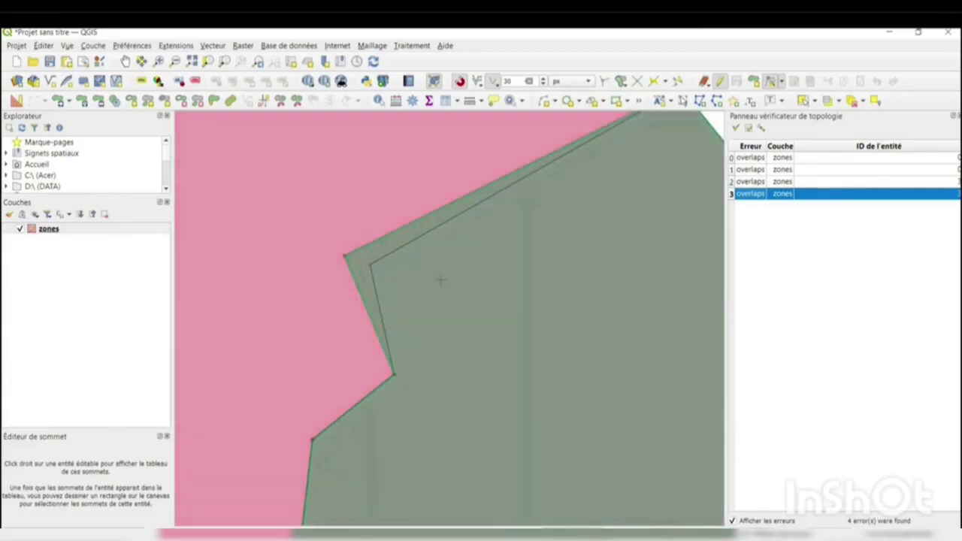
{"action": "left_click_drag", "start_coordinate": [440, 280], "coordinate": [365, 333]}
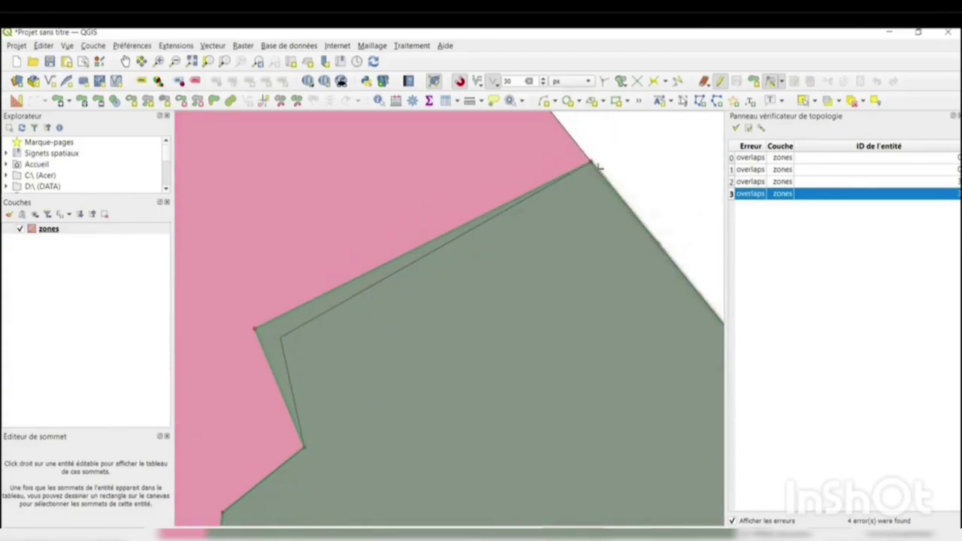
{"action": "scroll", "coordinate": [448, 282], "scroll_direction": "down", "scroll_amount": 2}
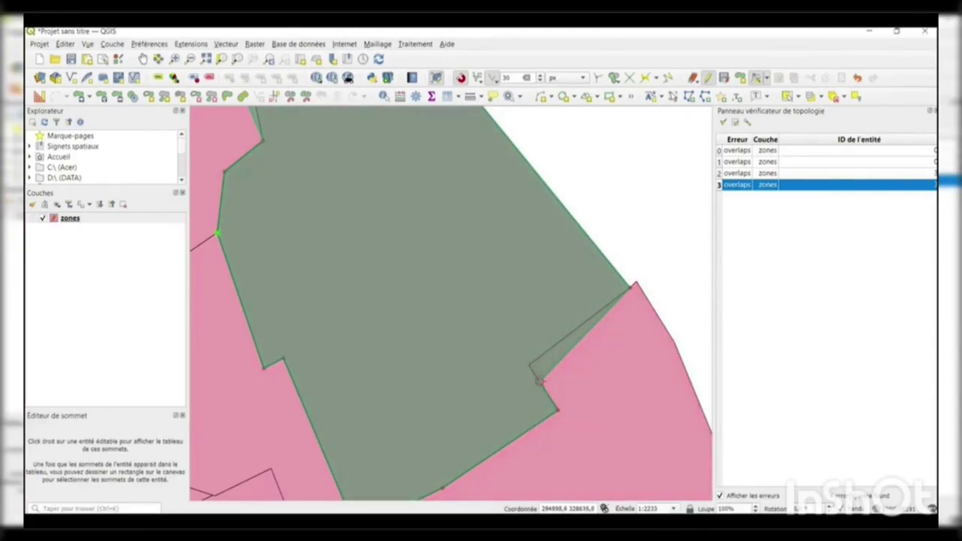
{"action": "left_click", "coordinate": [529, 366]}
{"action": "left_click", "coordinate": [724, 122]}
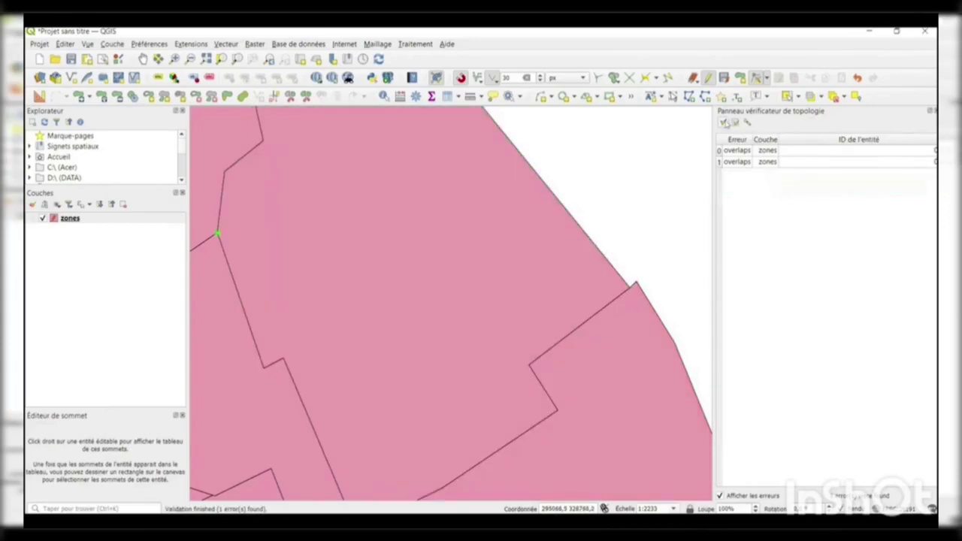
- Show the last remaining overlaps error on the map and examine where the polygon overlaps its neighbours
{"action": "left_click_drag", "start_coordinate": [421, 275], "coordinate": [486, 363]}
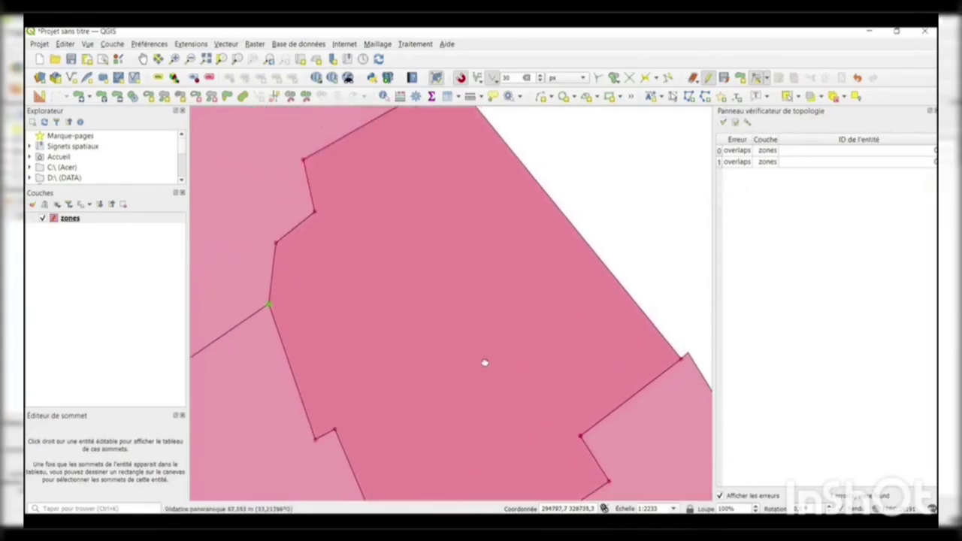
{"action": "left_click", "coordinate": [738, 162]}
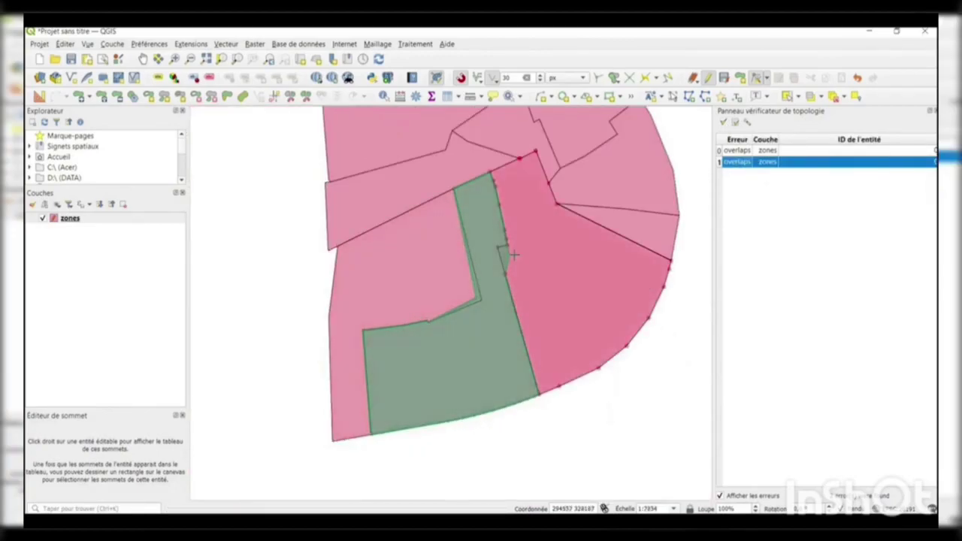
{"action": "scroll", "coordinate": [451, 286], "scroll_direction": "up", "scroll_amount": 1}
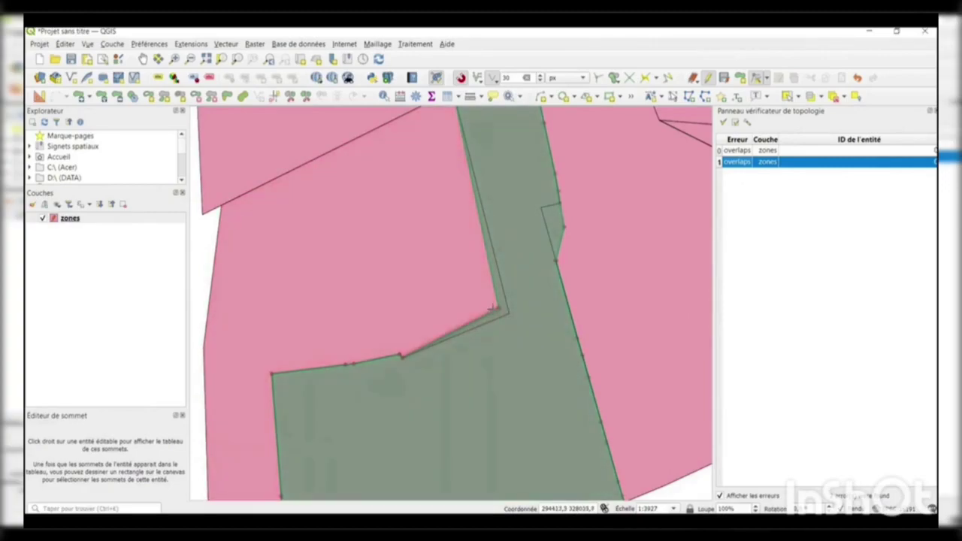
{"action": "scroll", "coordinate": [476, 289], "scroll_direction": "up", "scroll_amount": 1}
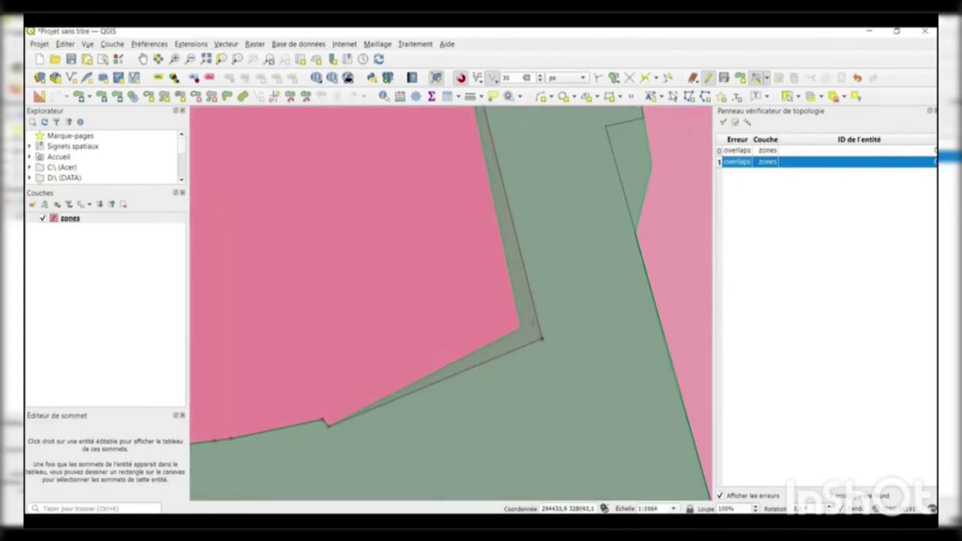
{"action": "scroll", "coordinate": [532, 324], "scroll_direction": "down", "scroll_amount": 1}
{"action": "left_click_drag", "start_coordinate": [499, 313], "coordinate": [401, 300]}
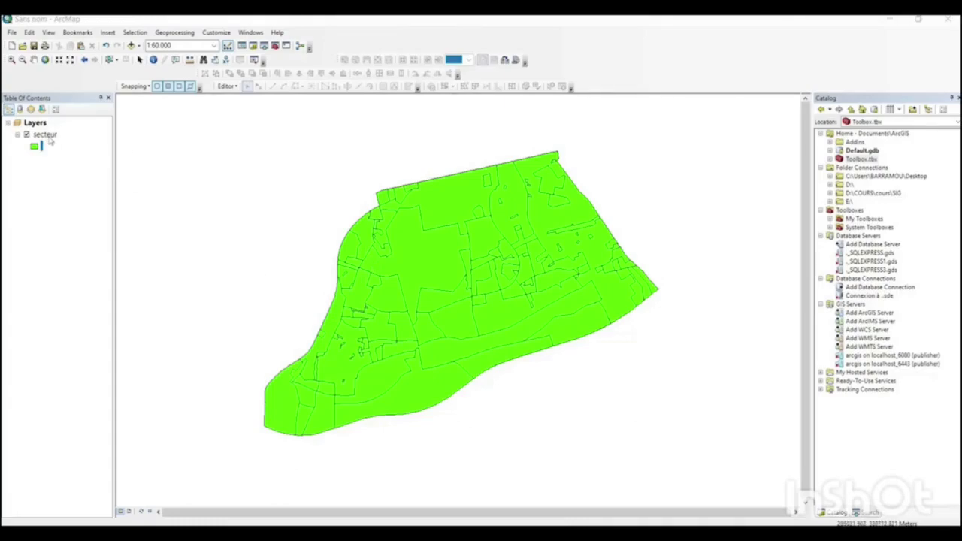
- Switch to ArcMap and create a personal geodatabase named data in the Home - Documents\ArcGIS folder
{"action": "left_click", "coordinate": [847, 134]}
{"action": "right_click", "coordinate": [847, 135]}
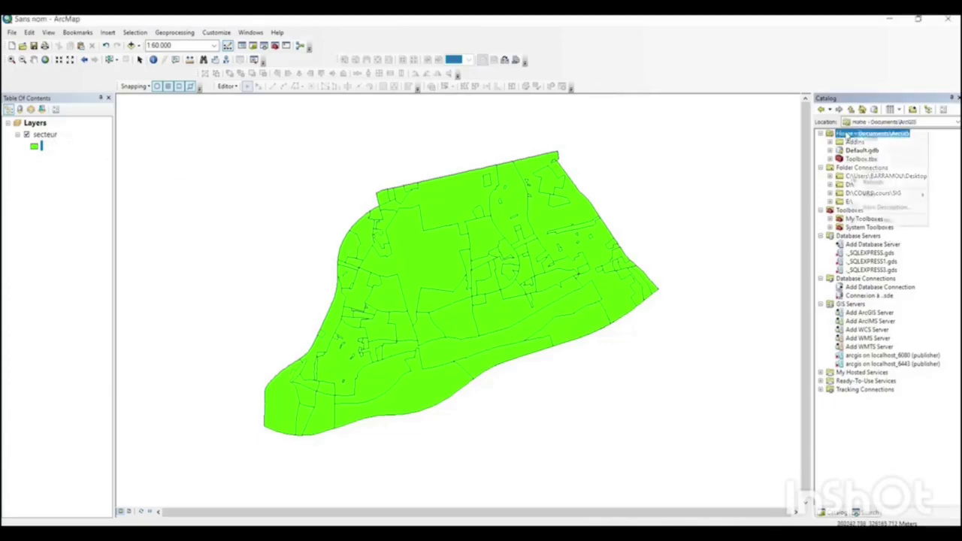
{"action": "mouse_move", "coordinate": [872, 195]}
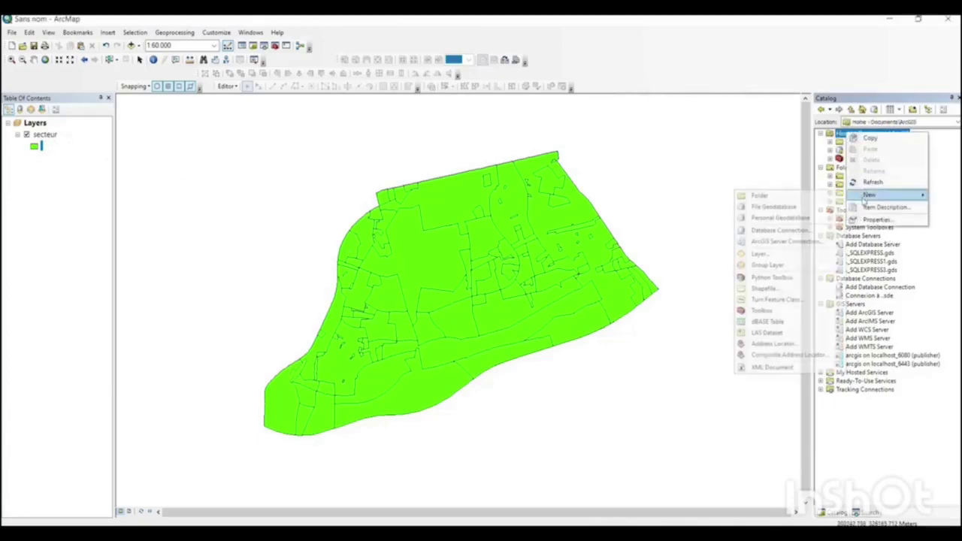
{"action": "left_click", "coordinate": [789, 218]}
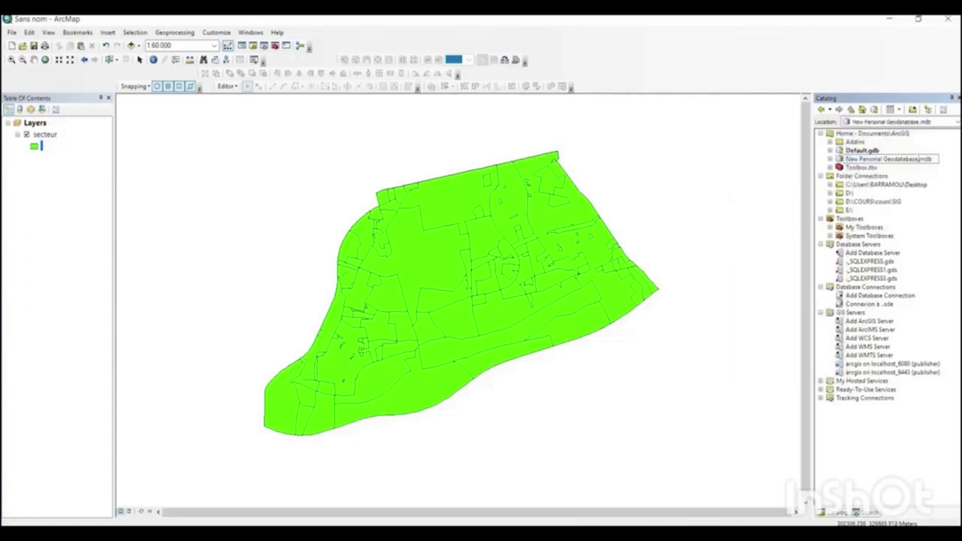
{"action": "left_click_drag", "start_coordinate": [920, 160], "coordinate": [822, 153]}
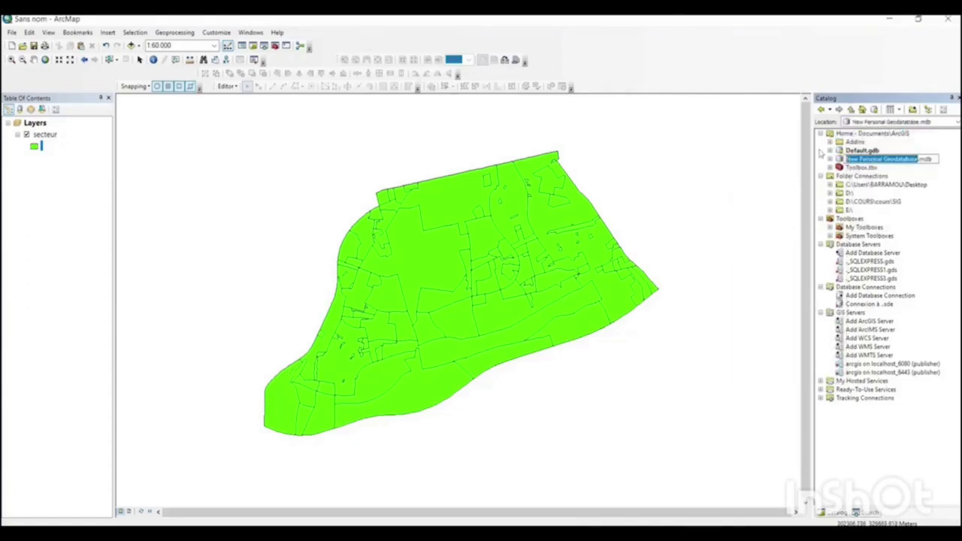
{"action": "type", "text": "data"}
{"action": "key", "text": "Return"}
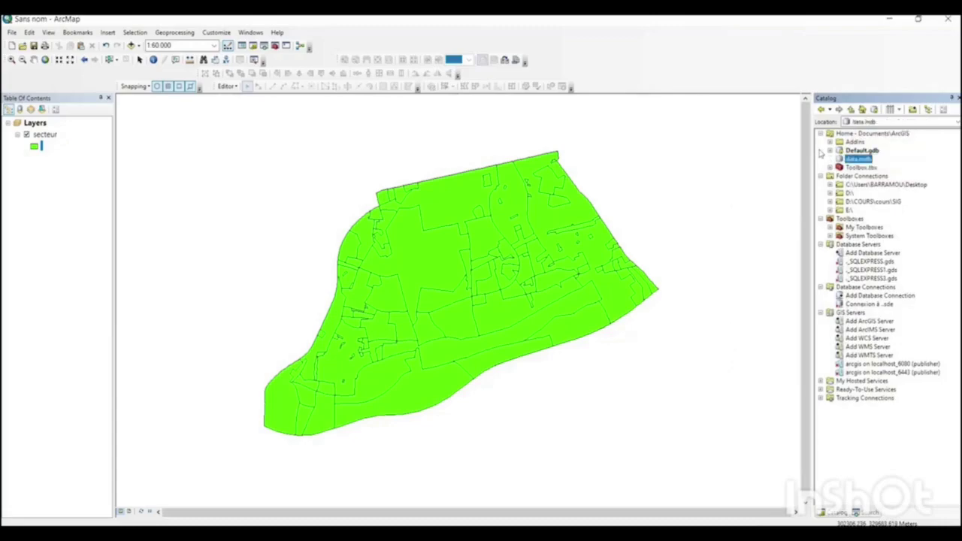
- Create a feature dataset named topologieSecteur in data.mdb with the Nord_Maroc_Degree coordinate system and default tolerances of 0,001
{"action": "right_click", "coordinate": [842, 159]}
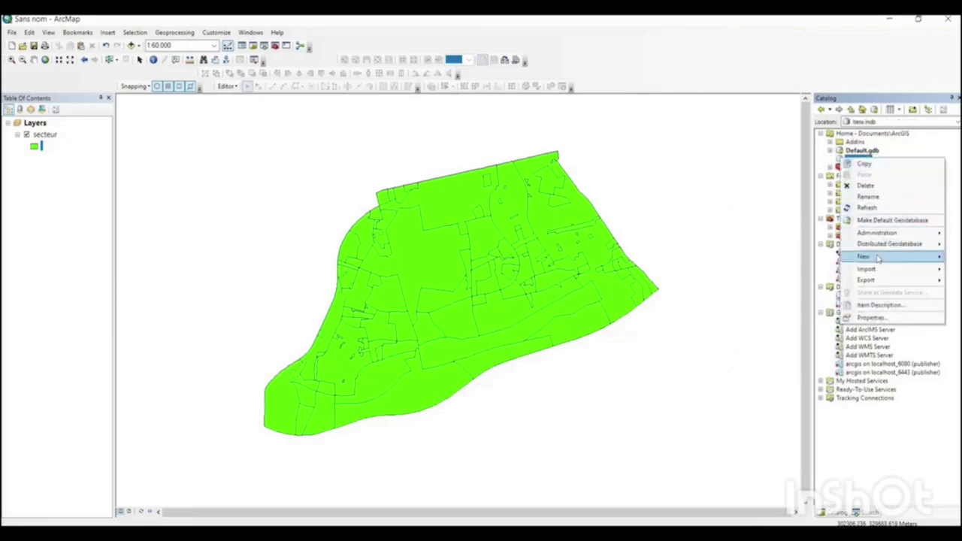
{"action": "mouse_move", "coordinate": [877, 258]}
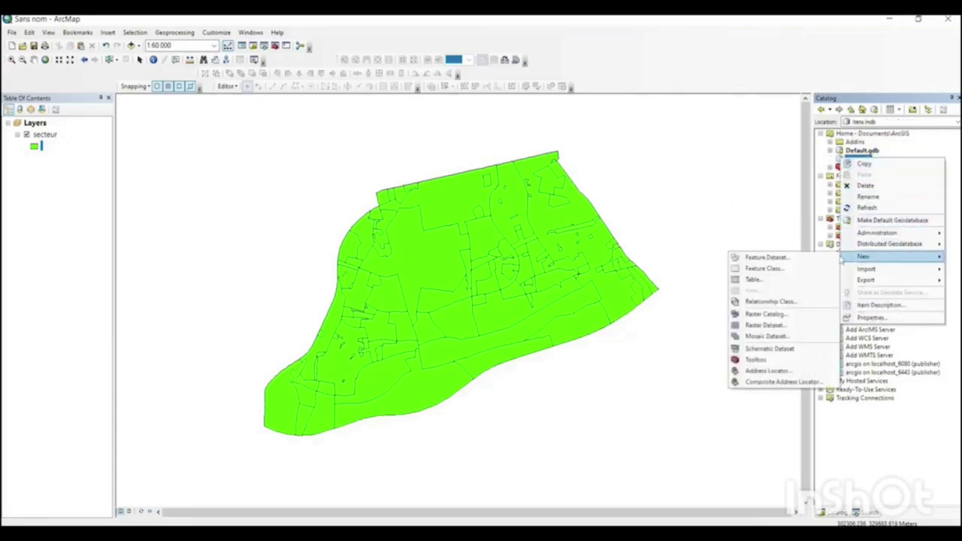
{"action": "left_click", "coordinate": [765, 258]}
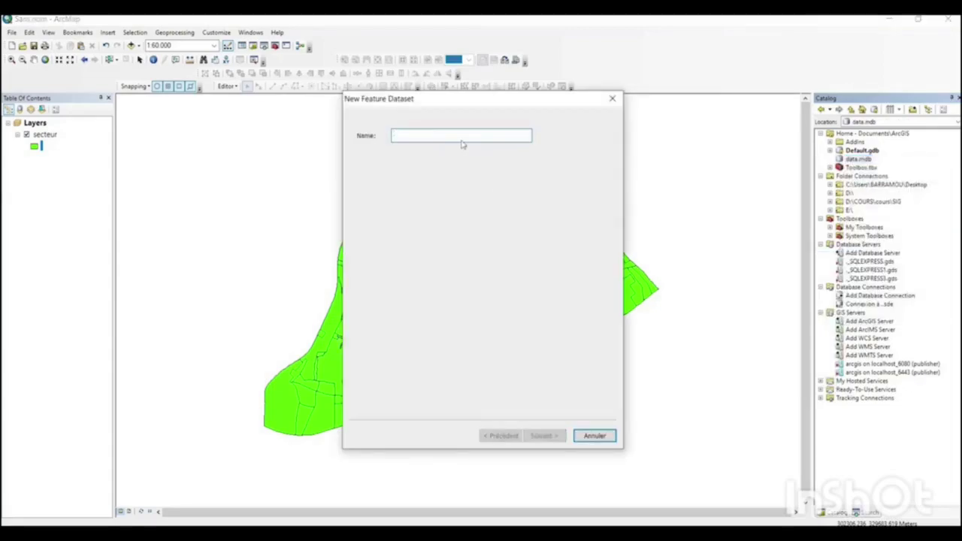
{"action": "type", "text": "topologieSecteur"}
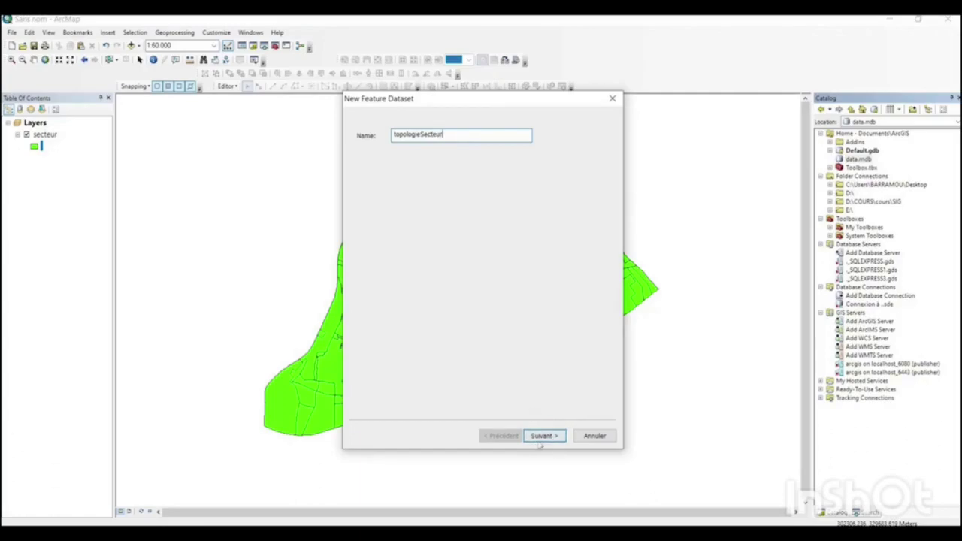
{"action": "left_click", "coordinate": [546, 437]}
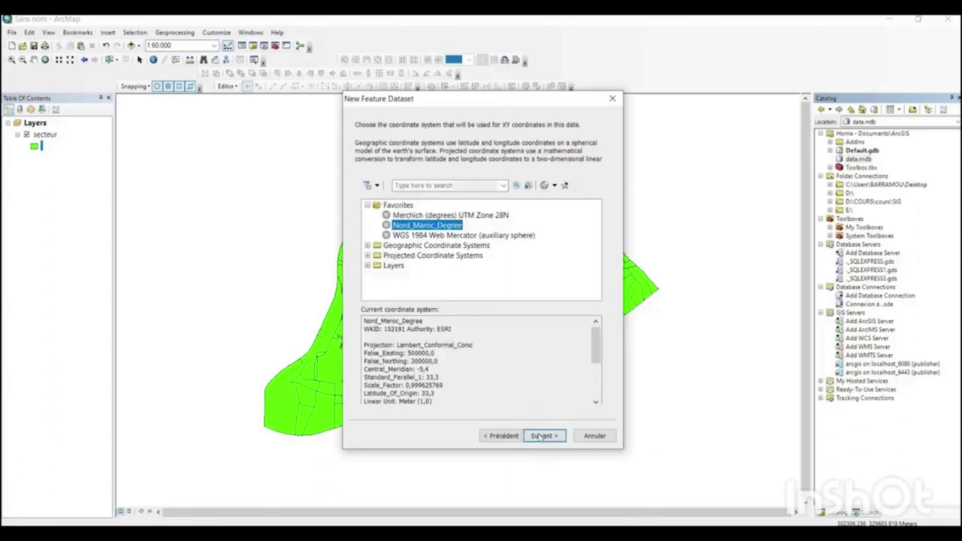
{"action": "left_click", "coordinate": [543, 437]}
{"action": "left_click", "coordinate": [545, 438]}
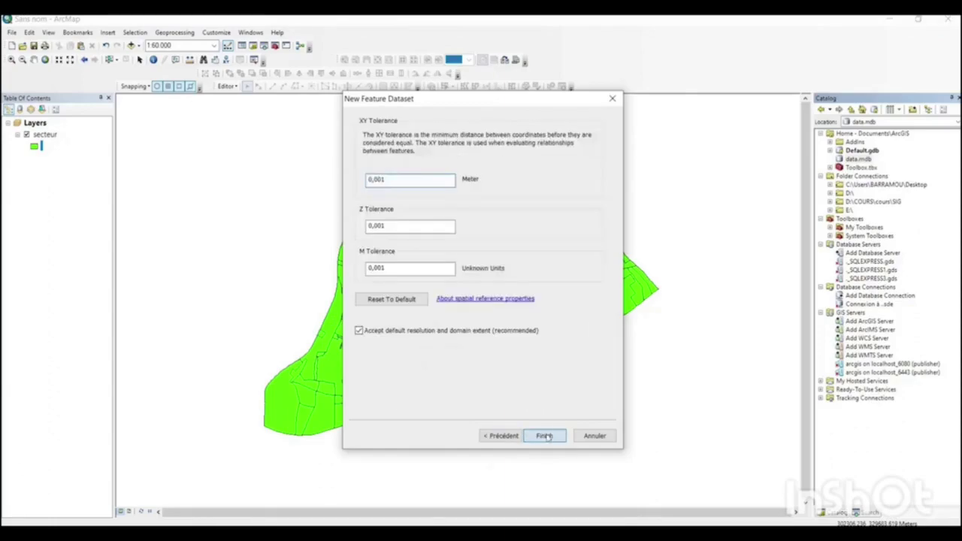
{"action": "left_click", "coordinate": [544, 436]}
- Import the secteur layer into the topologieSecteur dataset as a single feature class named secteur
{"action": "left_click", "coordinate": [865, 167]}
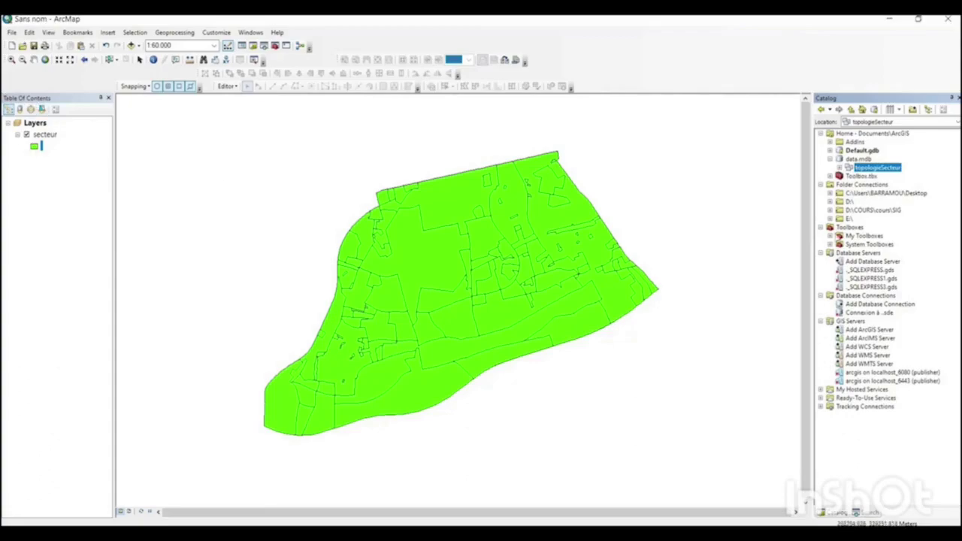
{"action": "right_click", "coordinate": [858, 169]}
{"action": "mouse_move", "coordinate": [883, 254]}
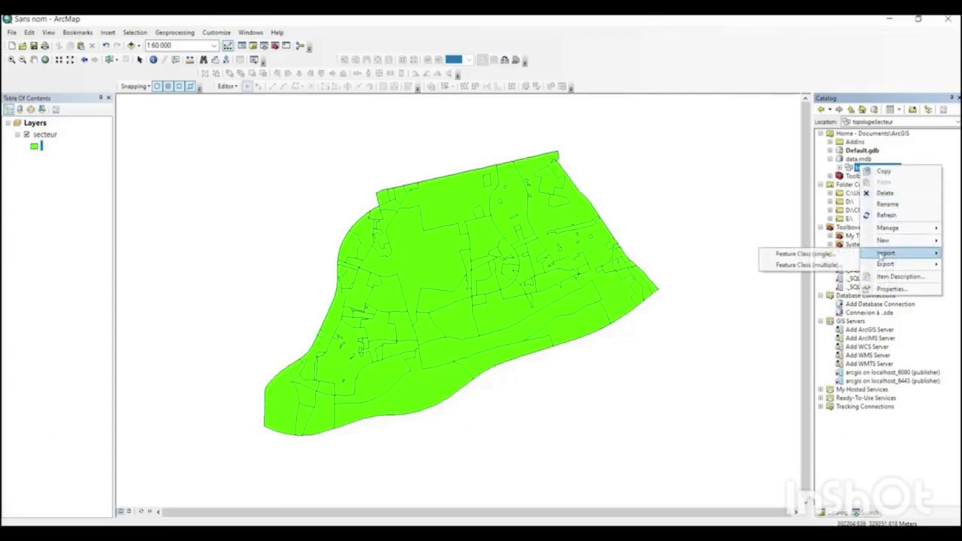
{"action": "left_click", "coordinate": [774, 256]}
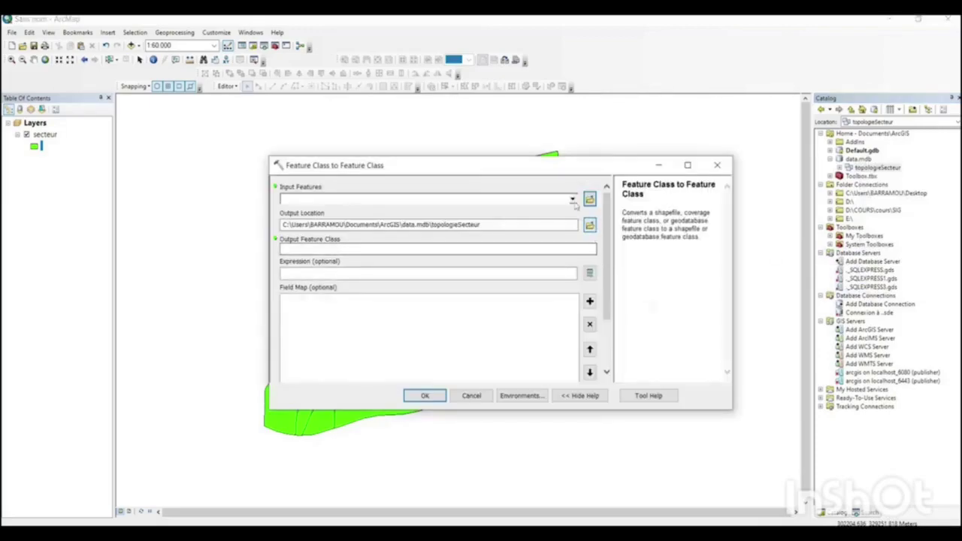
{"action": "left_click", "coordinate": [573, 199]}
{"action": "left_click", "coordinate": [307, 210]}
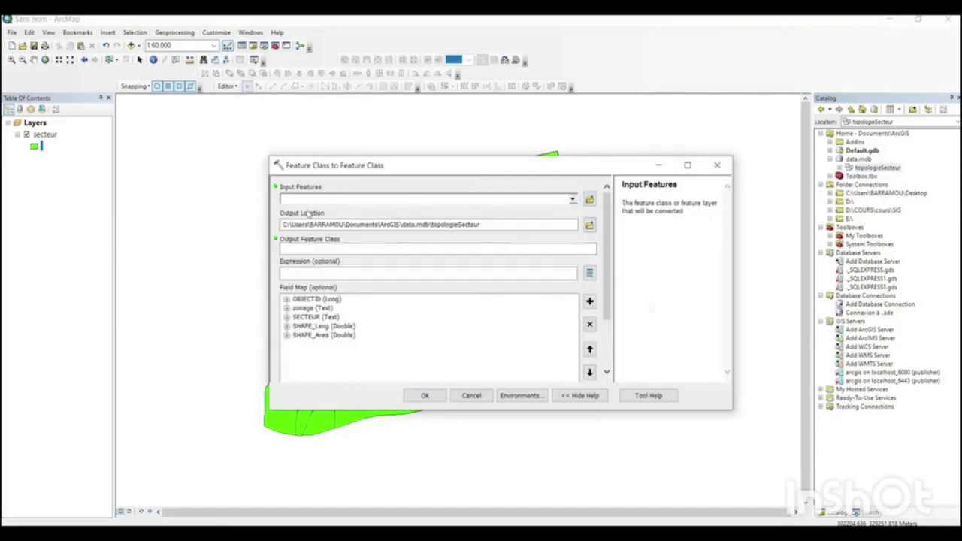
{"action": "left_click", "coordinate": [422, 250]}
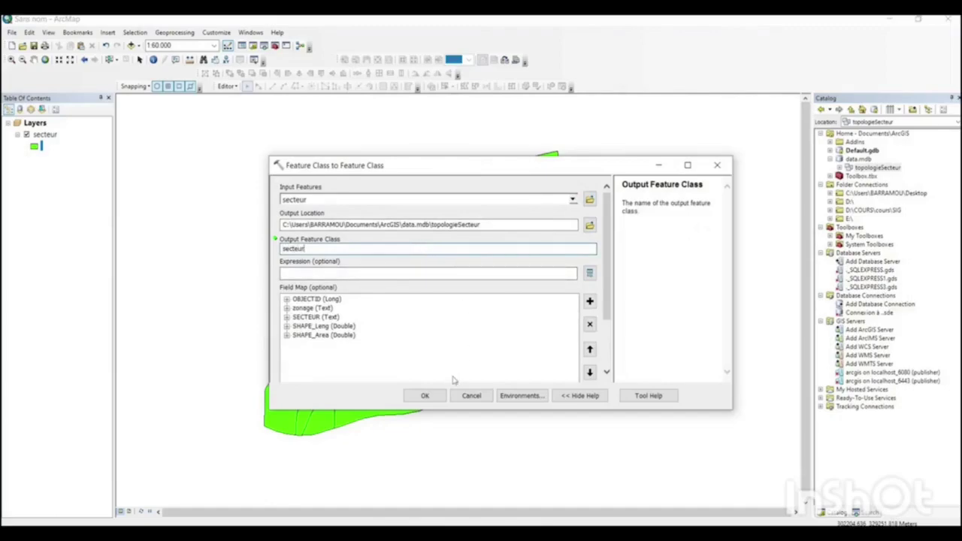
{"action": "left_click", "coordinate": [425, 395]}
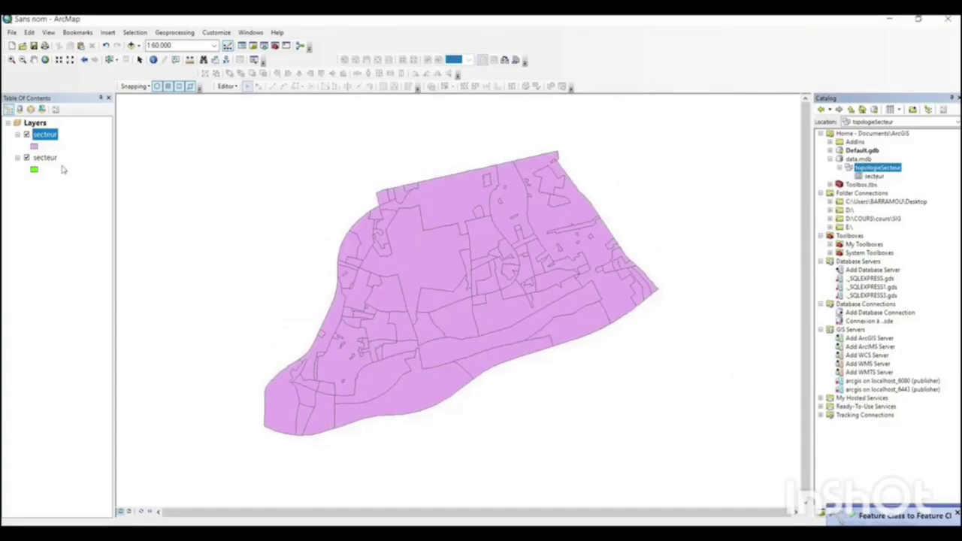
- Hide the original green secteur layer and remove it from the map
{"action": "left_click", "coordinate": [27, 158]}
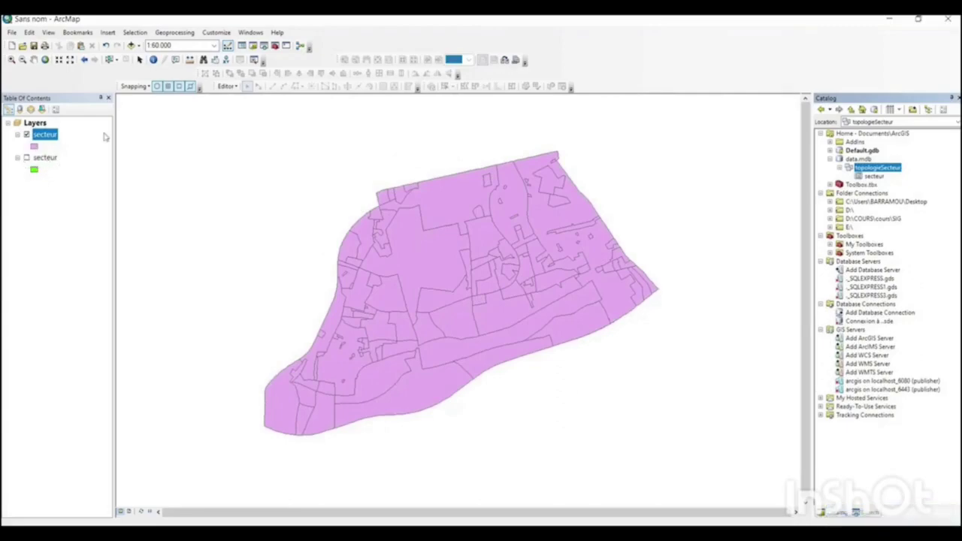
{"action": "right_click", "coordinate": [45, 159]}
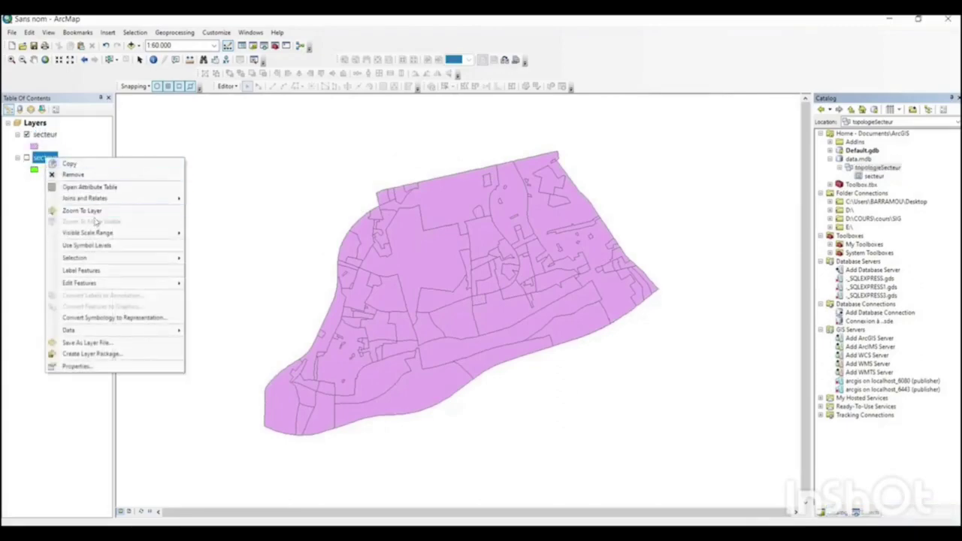
{"action": "left_click", "coordinate": [71, 174]}
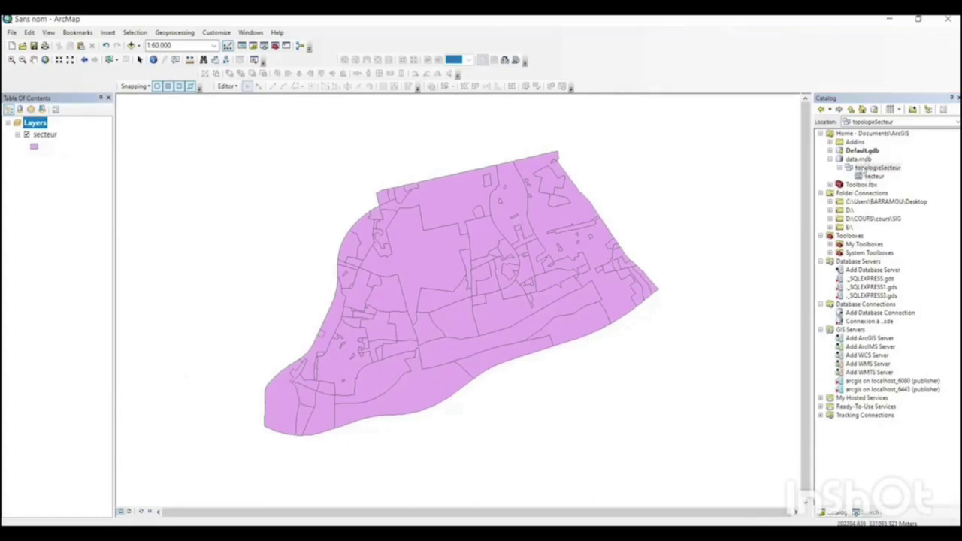
- Set up a new topology in the topologieSecteur dataset with default name, 0,001 m cluster tolerance and ranks, including the secteur feature class
{"action": "right_click", "coordinate": [876, 168]}
{"action": "mouse_move", "coordinate": [914, 242]}
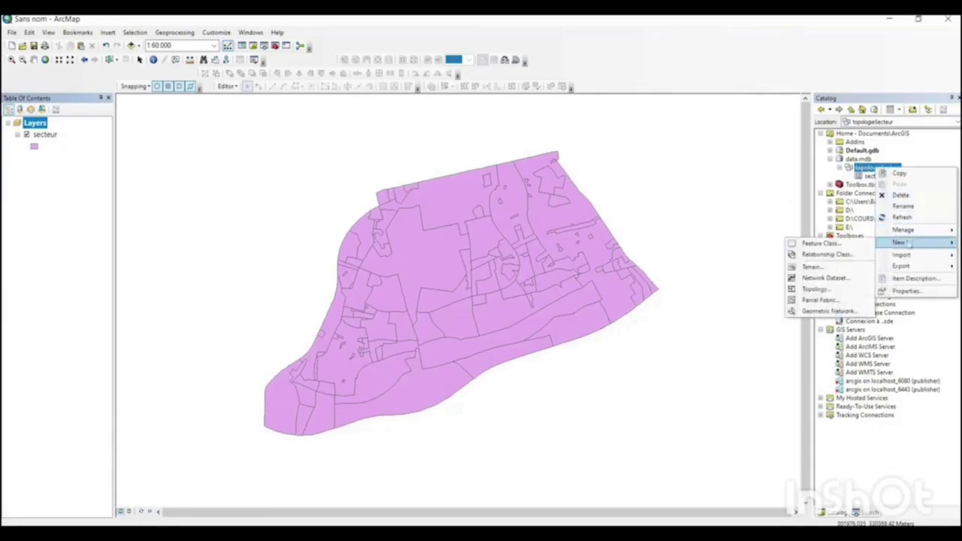
{"action": "left_click", "coordinate": [827, 291]}
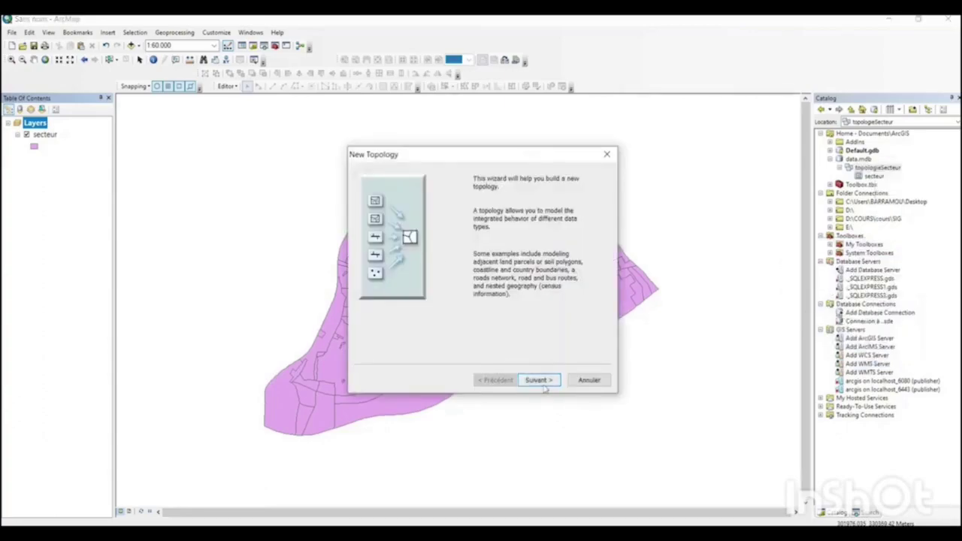
{"action": "left_click", "coordinate": [540, 381]}
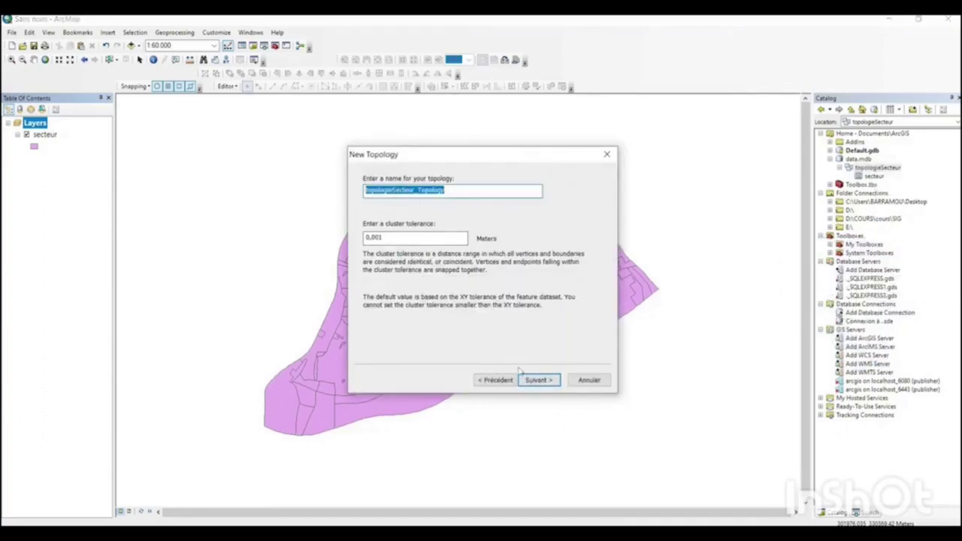
{"action": "left_click", "coordinate": [545, 381]}
{"action": "left_click", "coordinate": [370, 202]}
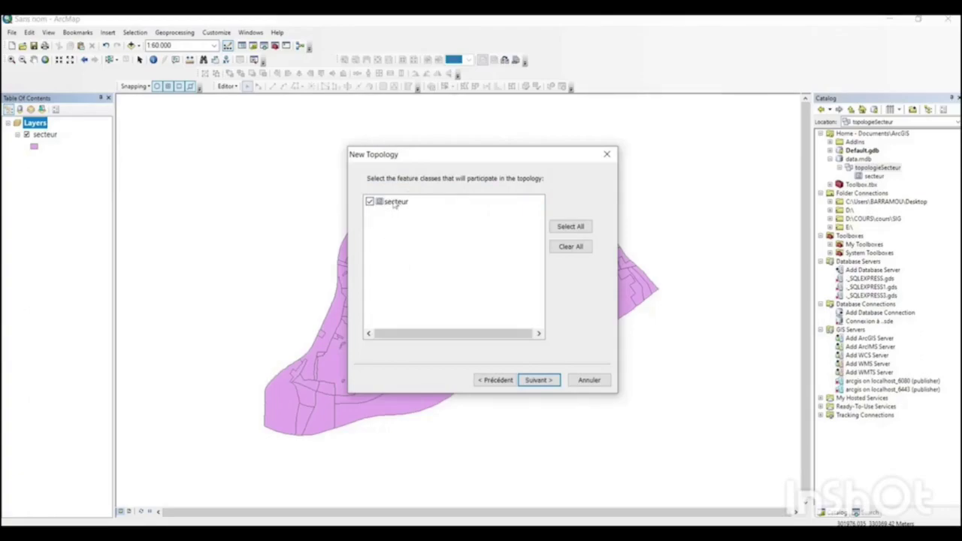
{"action": "left_click", "coordinate": [538, 382]}
{"action": "left_click", "coordinate": [538, 382]}
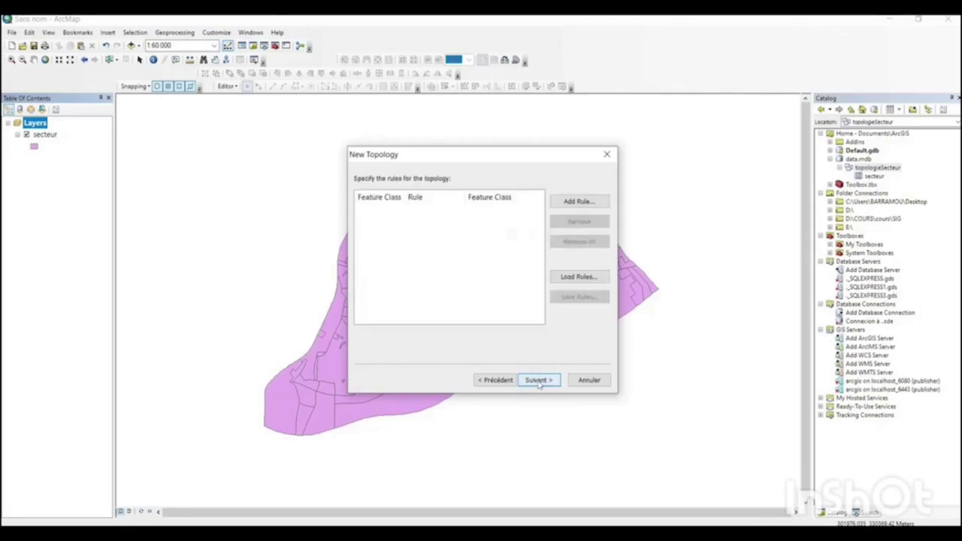
- Add a Must Not Overlap rule for the secteur feature class, with error display kept on
{"action": "left_click", "coordinate": [568, 201]}
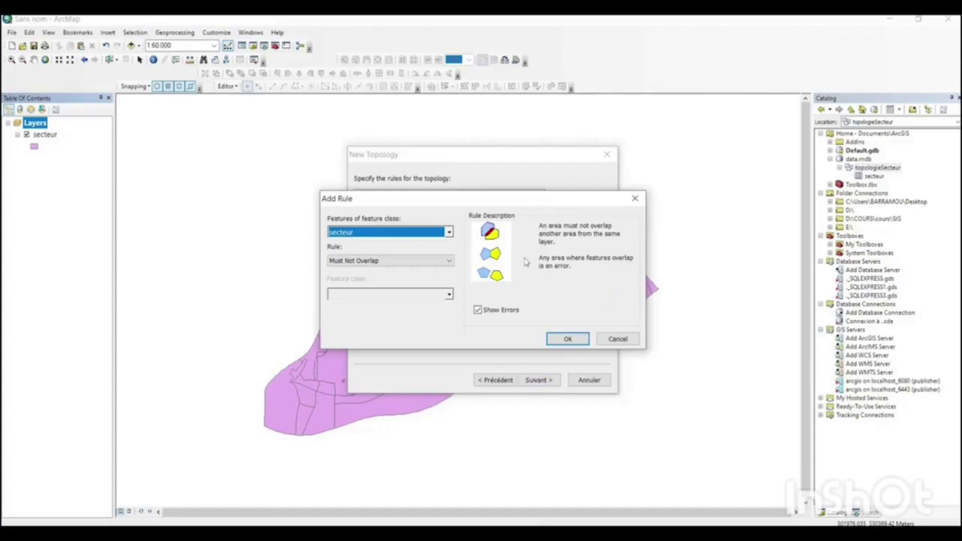
{"action": "left_click", "coordinate": [448, 233]}
{"action": "left_click", "coordinate": [351, 245]}
{"action": "left_click", "coordinate": [379, 261]}
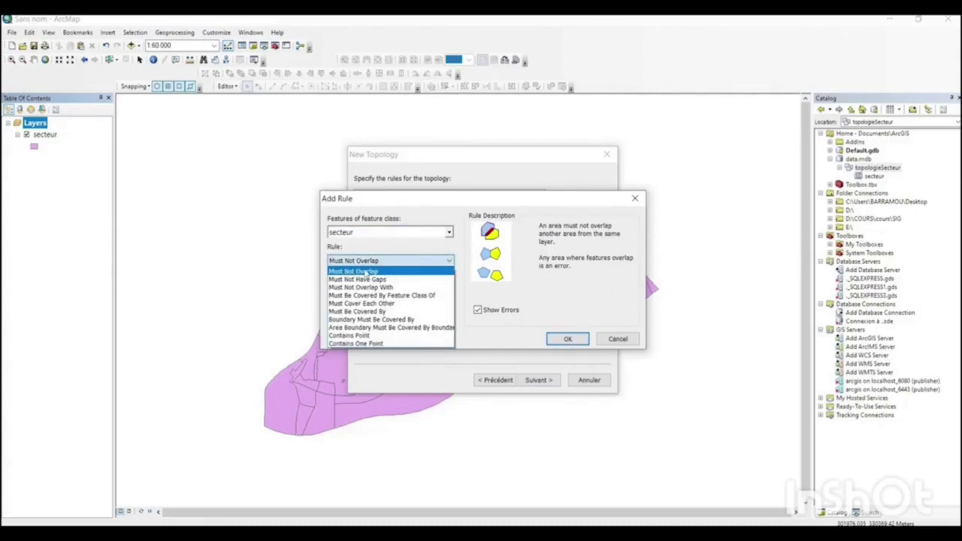
{"action": "left_click", "coordinate": [366, 272]}
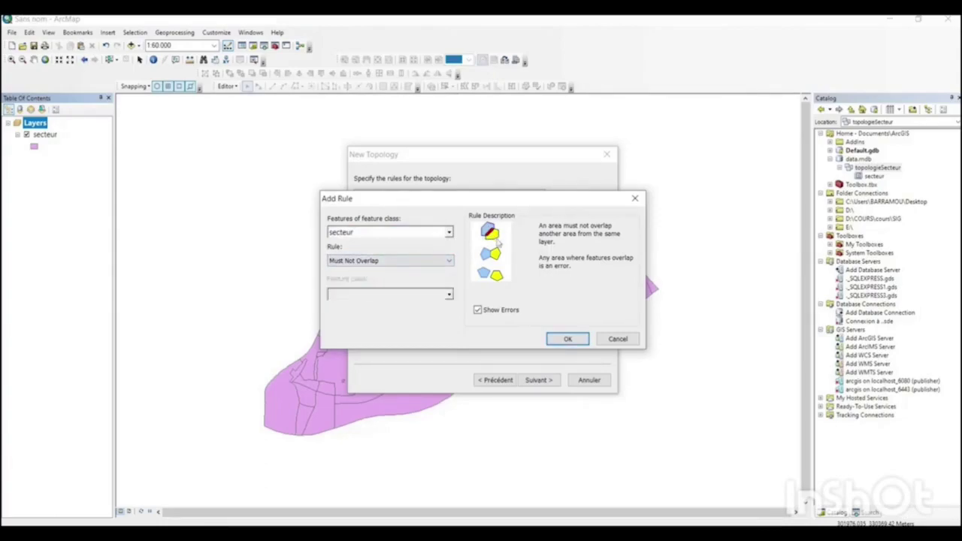
{"action": "left_click", "coordinate": [571, 341]}
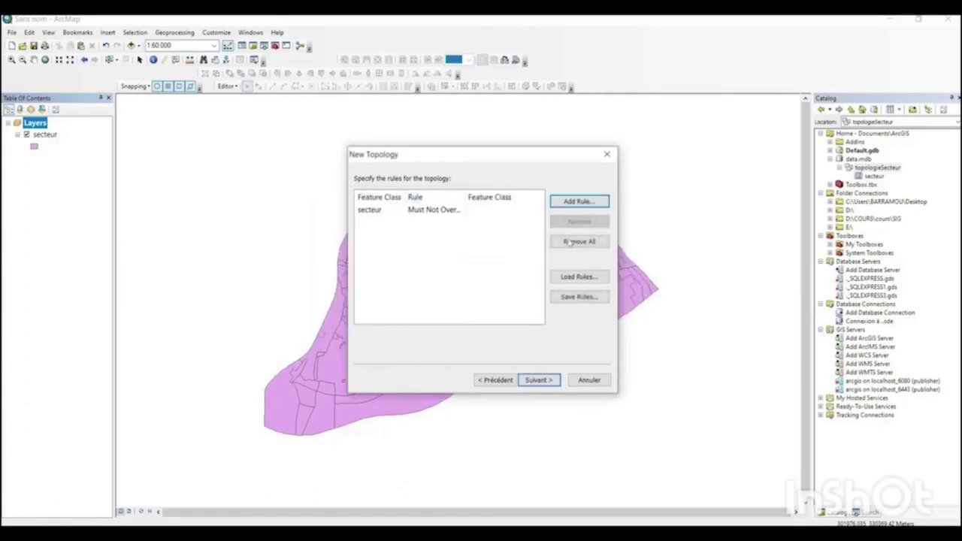
- Add a second topology rule, Must Not Have Gaps, for the secteur feature class
{"action": "left_click", "coordinate": [557, 201]}
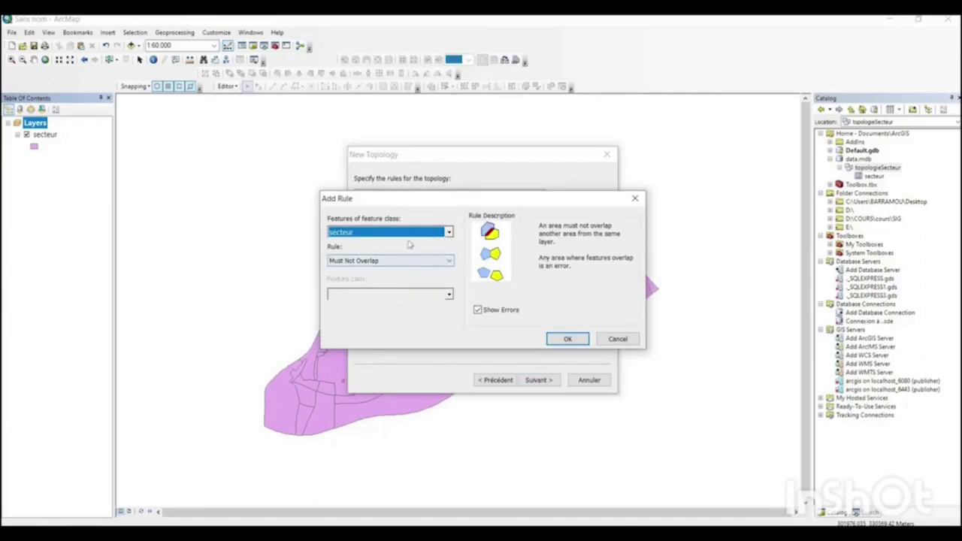
{"action": "left_click", "coordinate": [447, 262]}
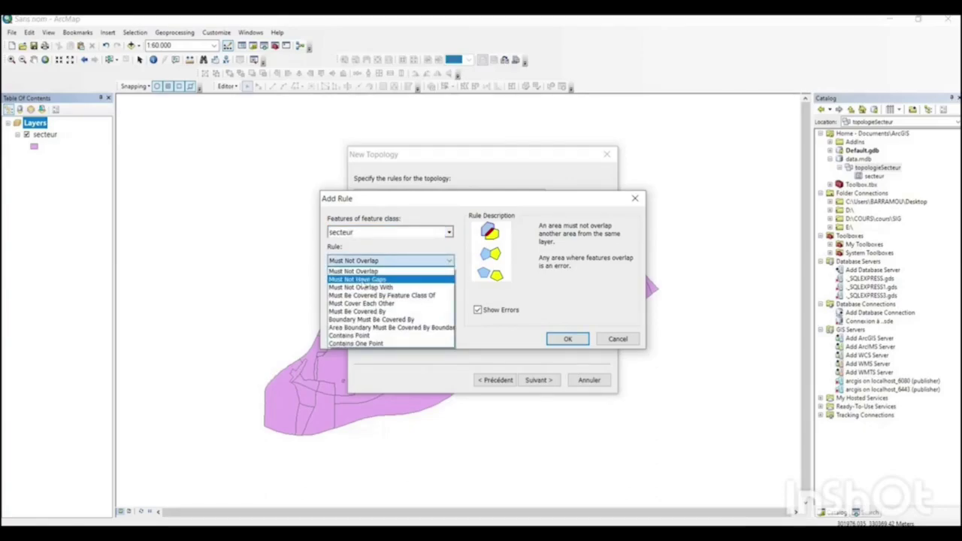
{"action": "left_click", "coordinate": [362, 280]}
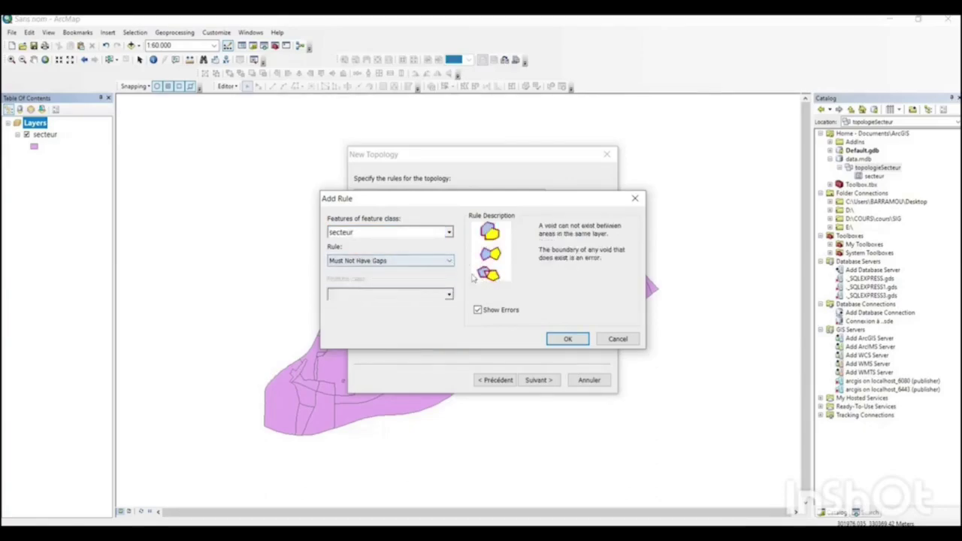
{"action": "left_click", "coordinate": [568, 339]}
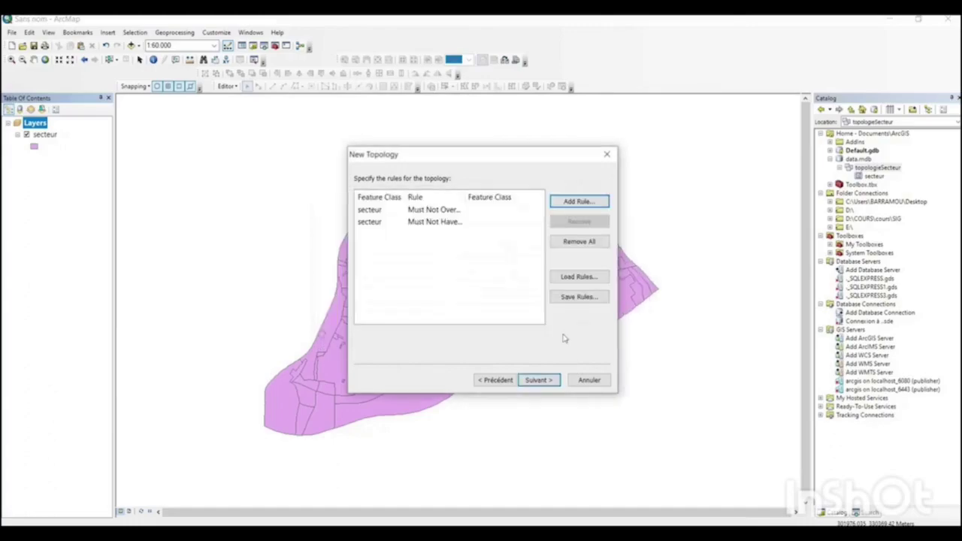
- Finish creating the topology with the two rules and validate it
{"action": "left_click", "coordinate": [538, 382]}
{"action": "left_click", "coordinate": [539, 380]}
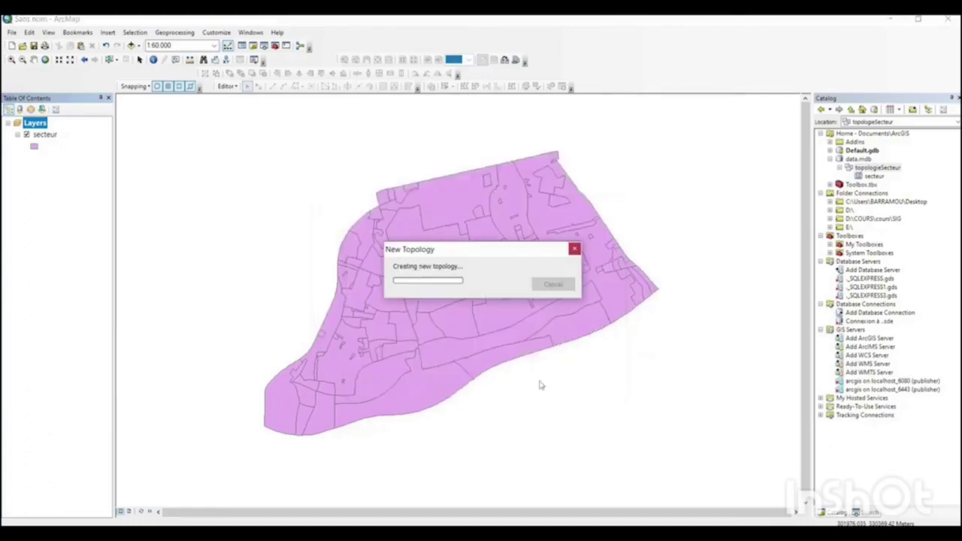
{"action": "left_click", "coordinate": [519, 315]}
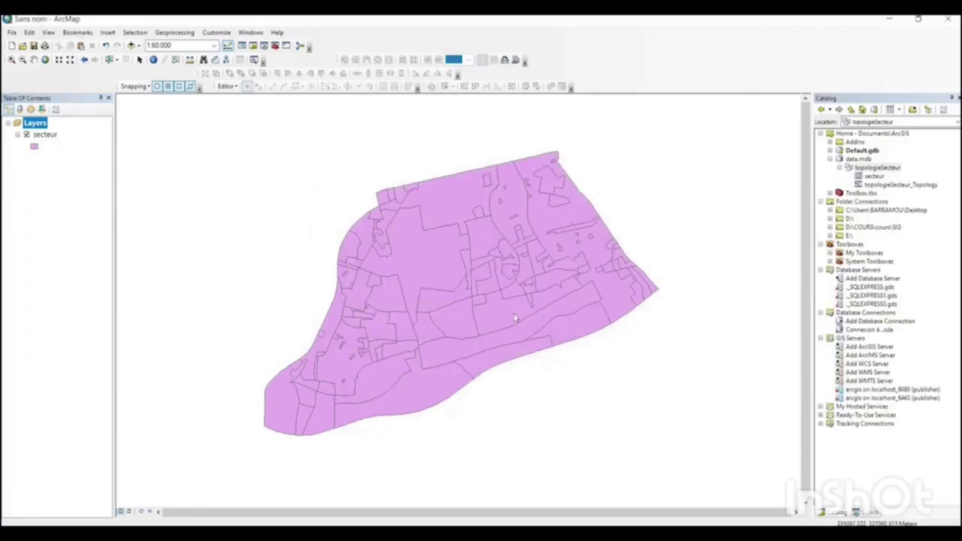
- Add topologieSecteur_Topology and its participating feature class to the map, and hide the older pink secteur layer
{"action": "left_click_drag", "start_coordinate": [870, 189], "coordinate": [519, 237]}
{"action": "left_click", "coordinate": [499, 304]}
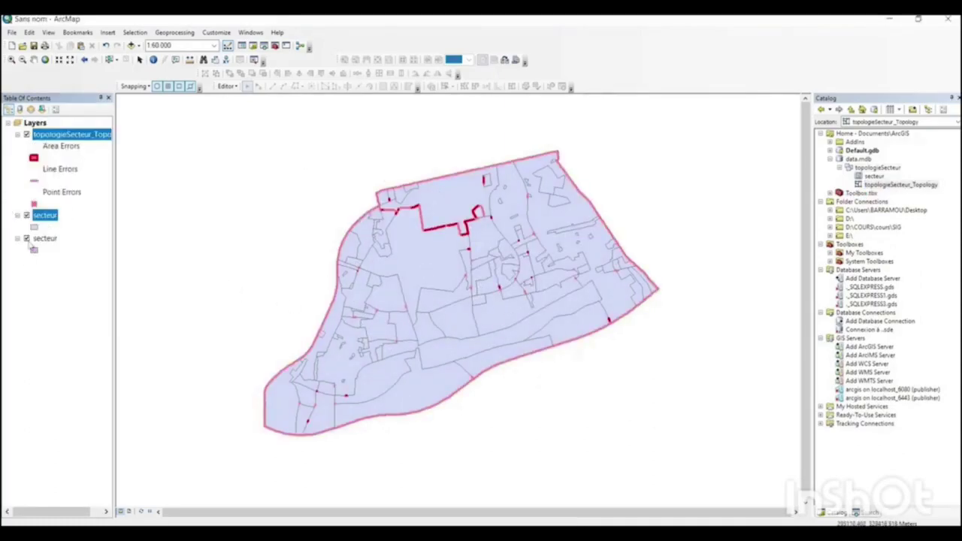
{"action": "left_click", "coordinate": [27, 238]}
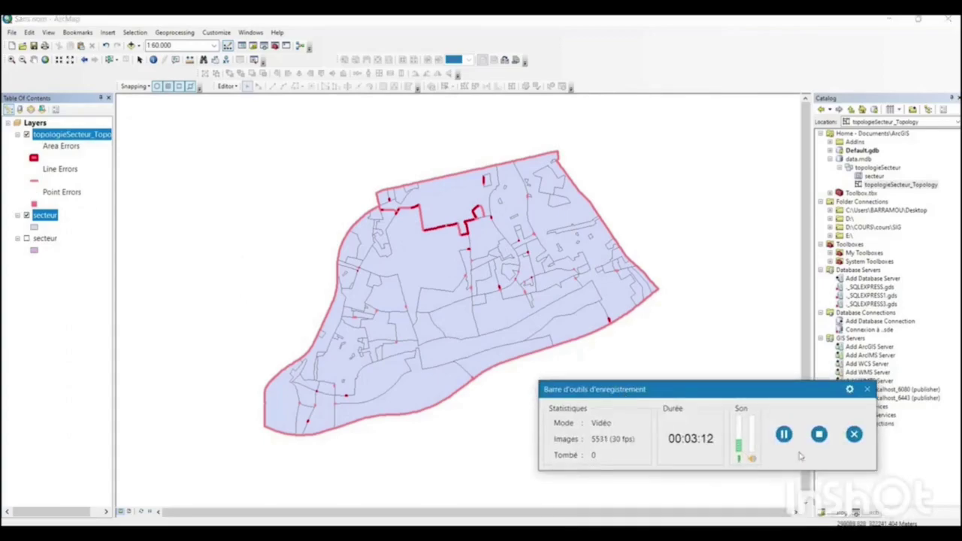
{"action": "left_click", "coordinate": [782, 434]}
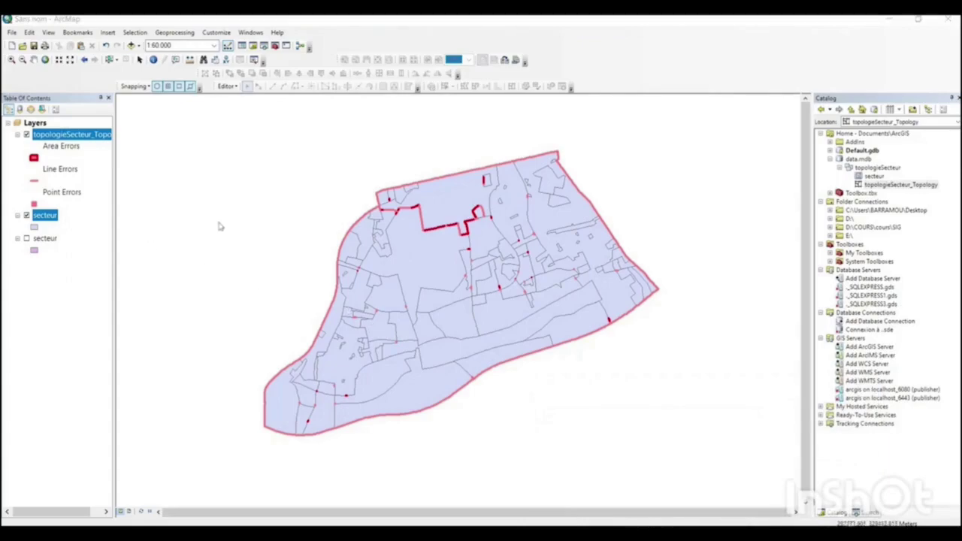
- Start an edit session on the visible secteur layer that belongs to the topology
{"action": "right_click", "coordinate": [45, 217]}
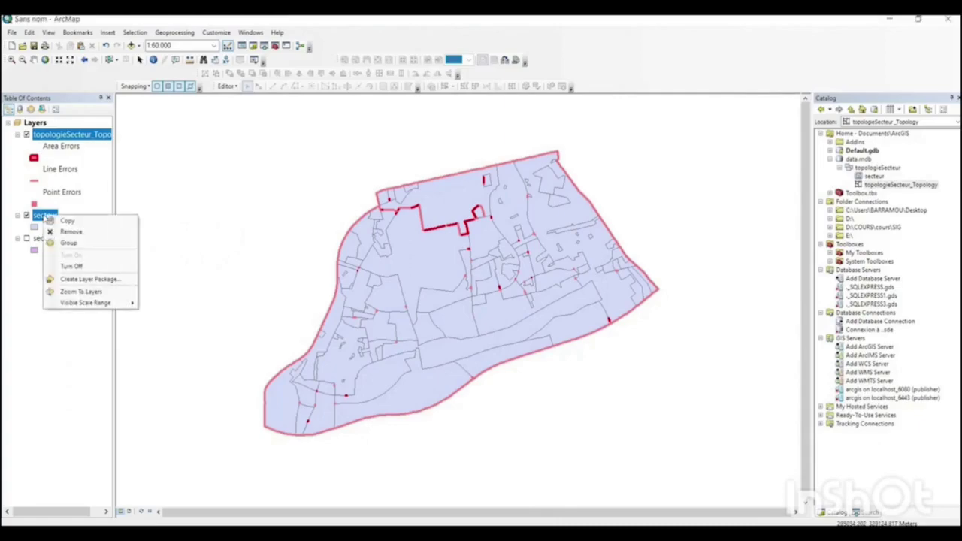
{"action": "left_click", "coordinate": [49, 221]}
{"action": "left_click", "coordinate": [69, 234]}
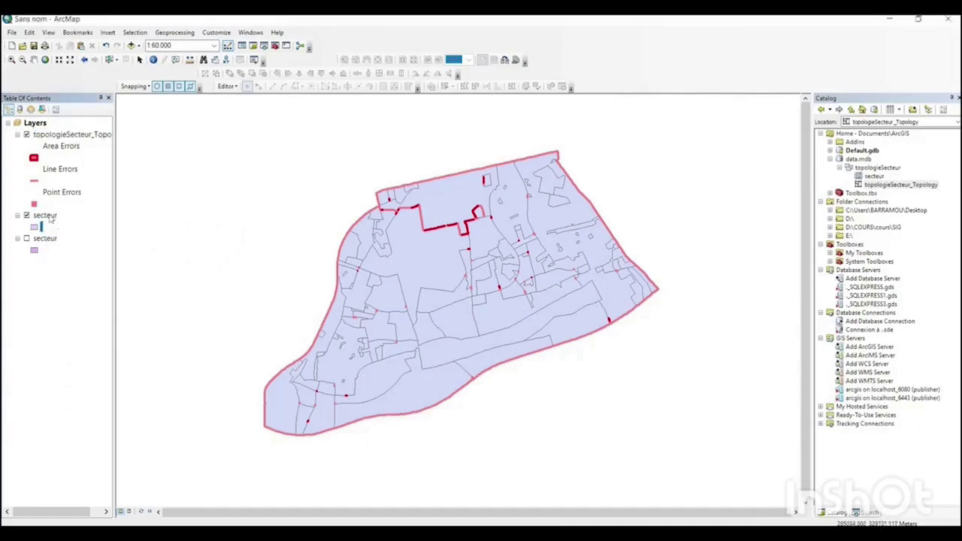
{"action": "right_click", "coordinate": [48, 216]}
{"action": "mouse_move", "coordinate": [113, 340]}
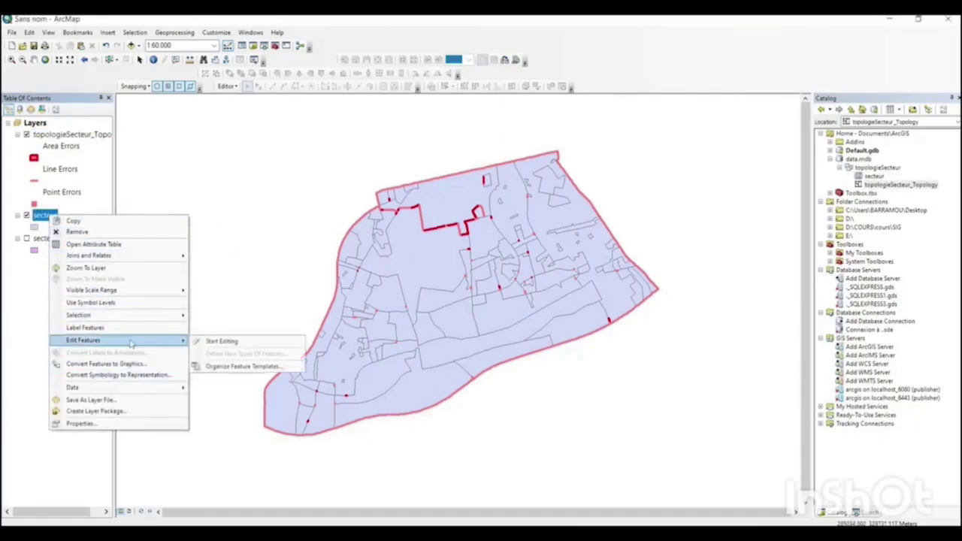
{"action": "left_click", "coordinate": [211, 342]}
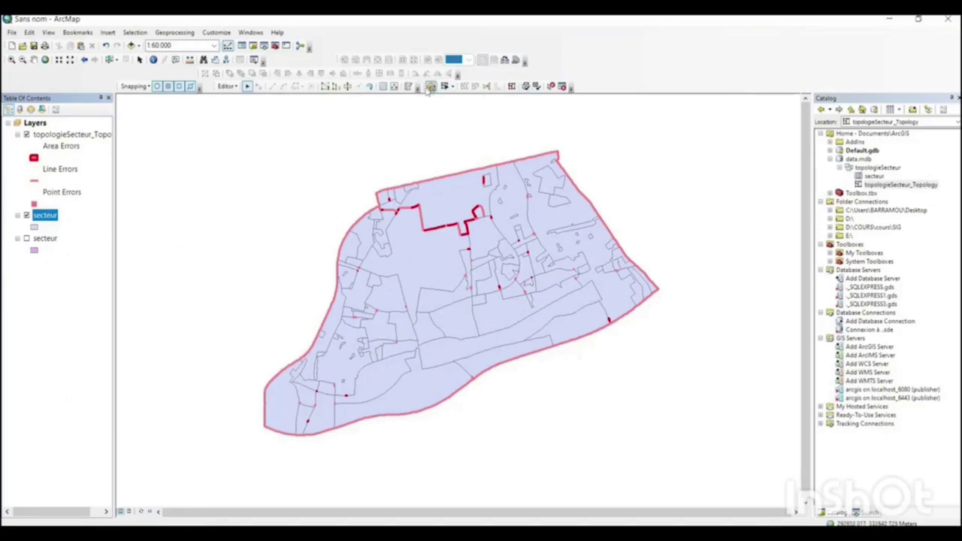
- Undock the Topology toolbar so it floats over the map, and open the Error Inspector
{"action": "left_click_drag", "start_coordinate": [429, 87], "coordinate": [397, 135]}
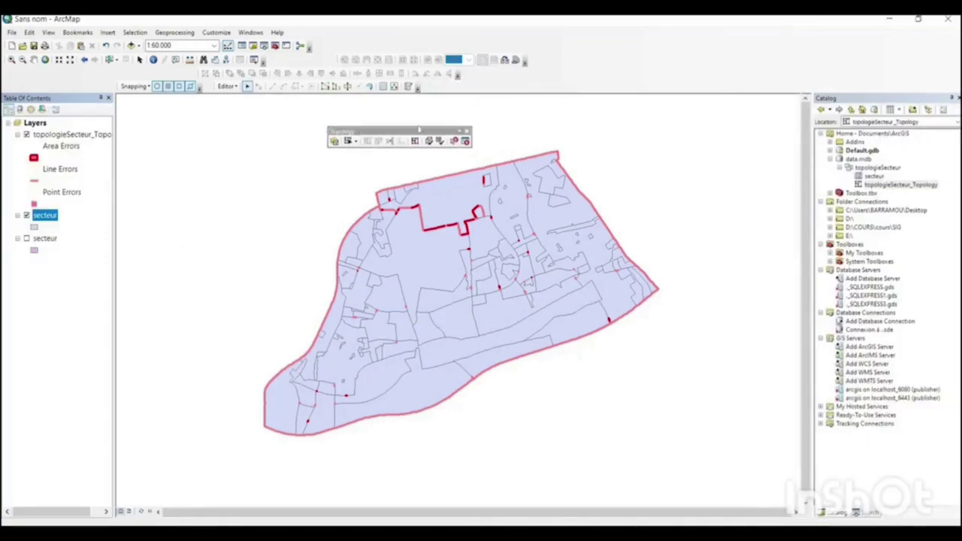
{"action": "right_click", "coordinate": [593, 58]}
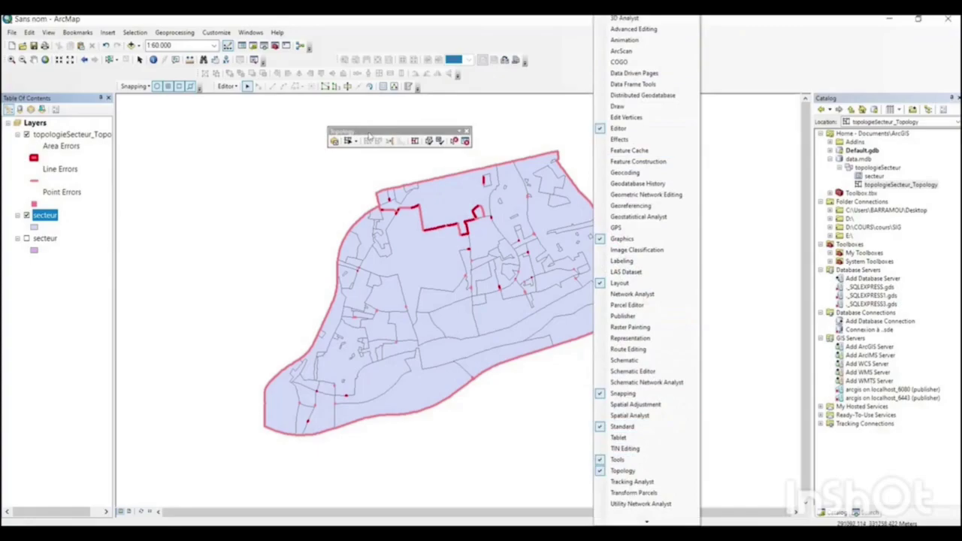
{"action": "left_click_drag", "start_coordinate": [368, 135], "coordinate": [373, 136]}
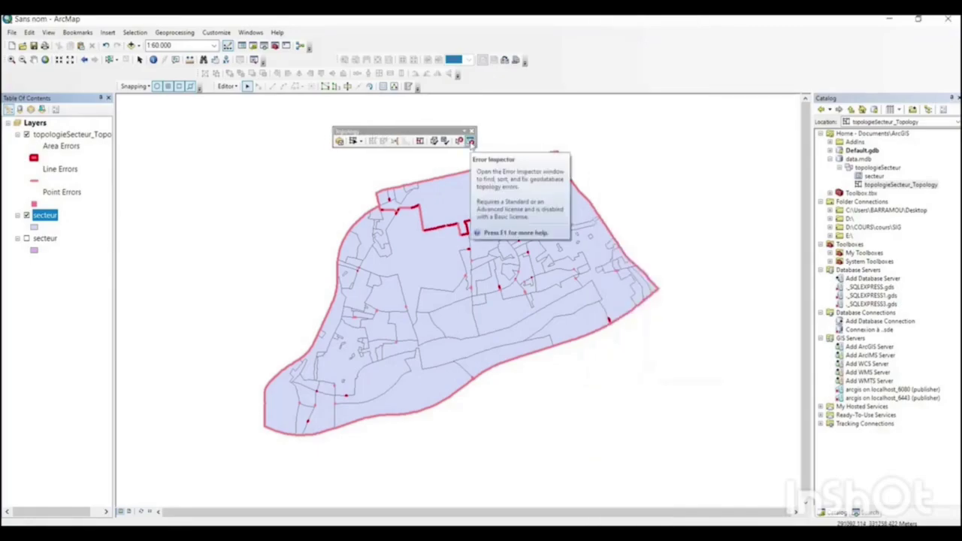
{"action": "left_click", "coordinate": [470, 141]}
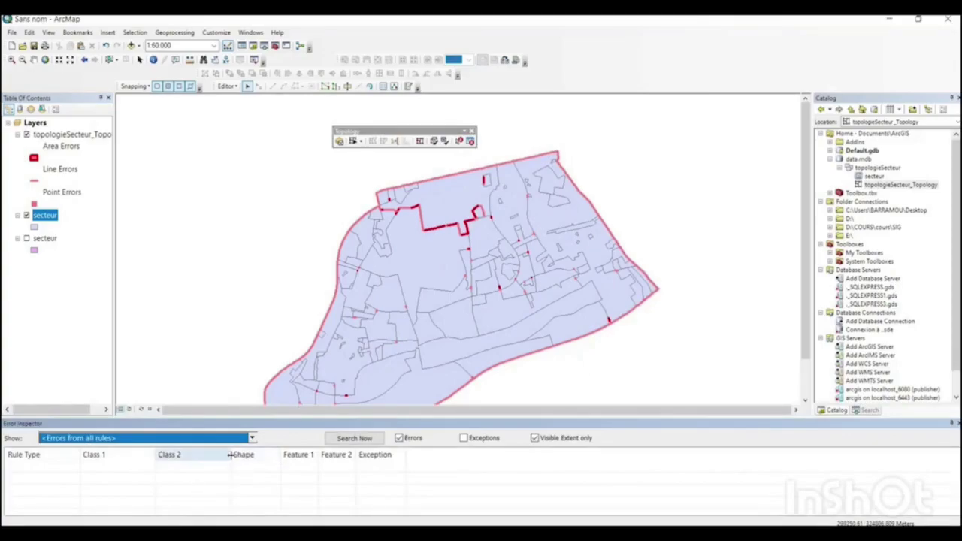
- Search for errors of the secteur - Must Not Overlap rule within the visible extent and look through the list
{"action": "left_click", "coordinate": [252, 438]}
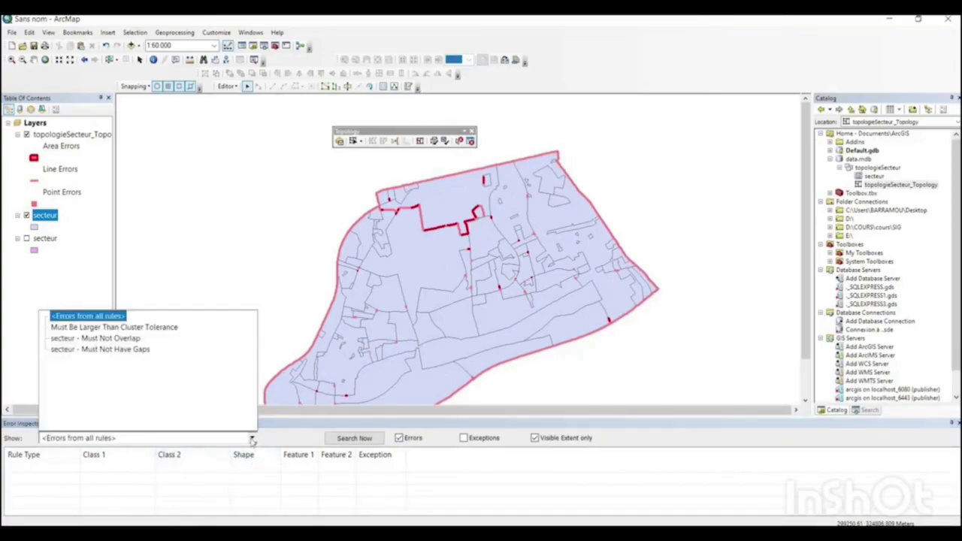
{"action": "left_click", "coordinate": [89, 339]}
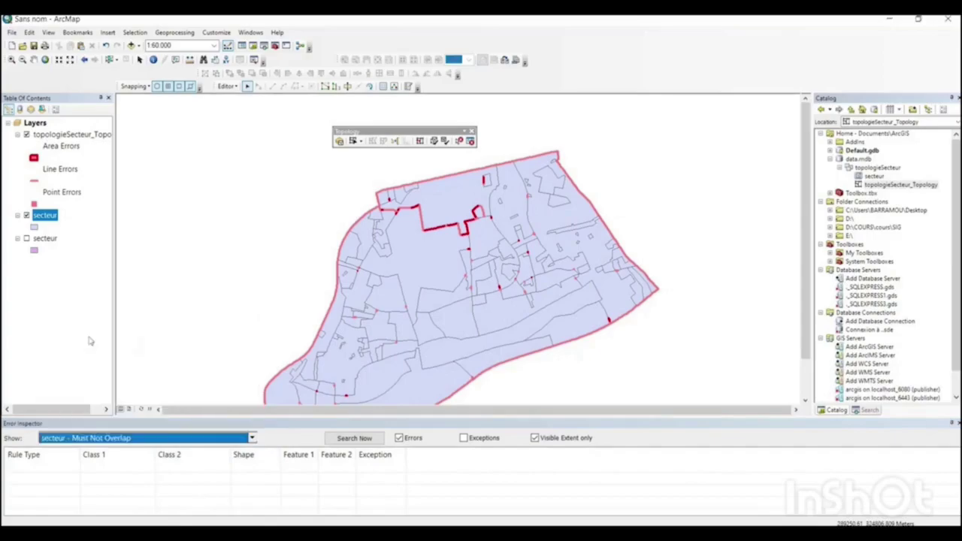
{"action": "left_click", "coordinate": [354, 439]}
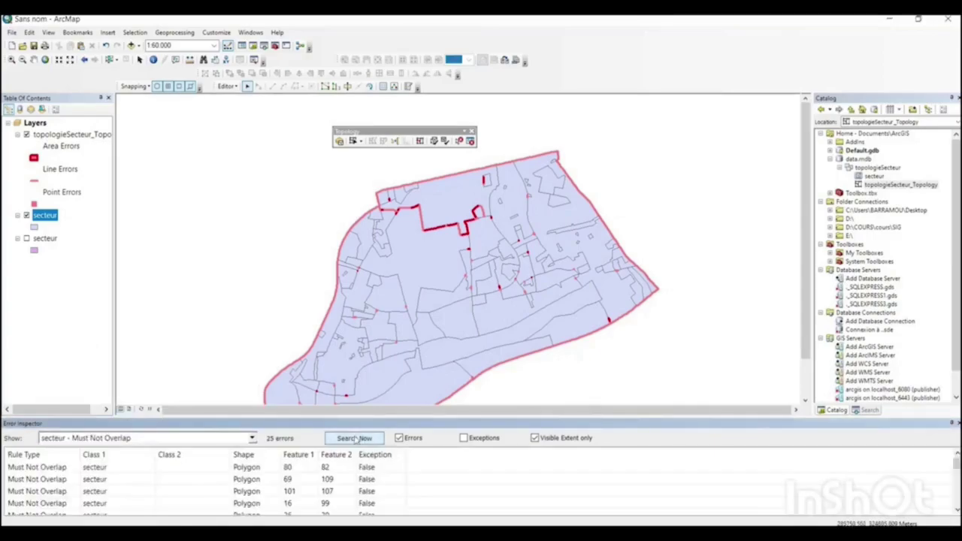
{"action": "scroll", "coordinate": [85, 493], "scroll_direction": "down", "scroll_amount": 7}
{"action": "scroll", "coordinate": [85, 493], "scroll_direction": "up", "scroll_amount": 3}
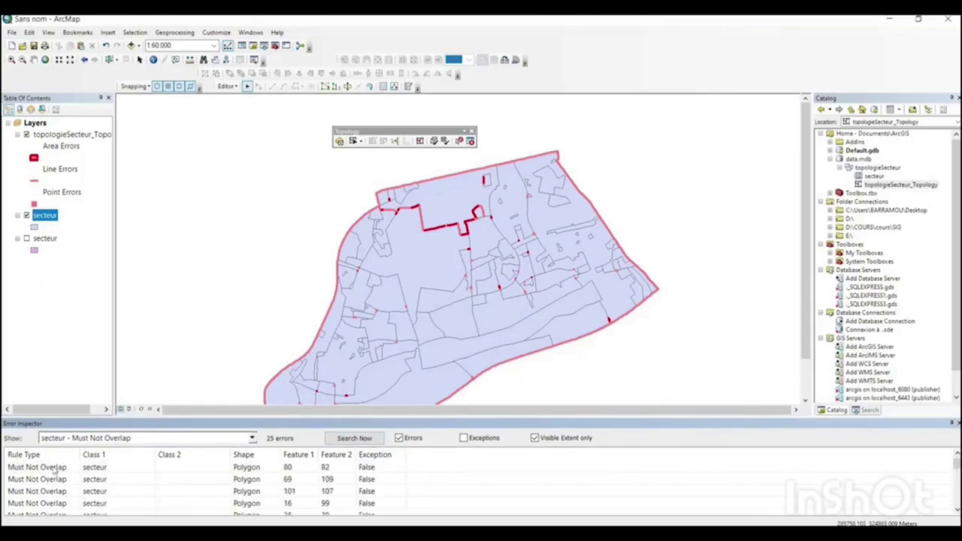
- Zoom to the overlap error between features 80 and 82 and switch the topology layer off and on to compare
{"action": "left_click", "coordinate": [56, 470]}
{"action": "right_click", "coordinate": [55, 469]}
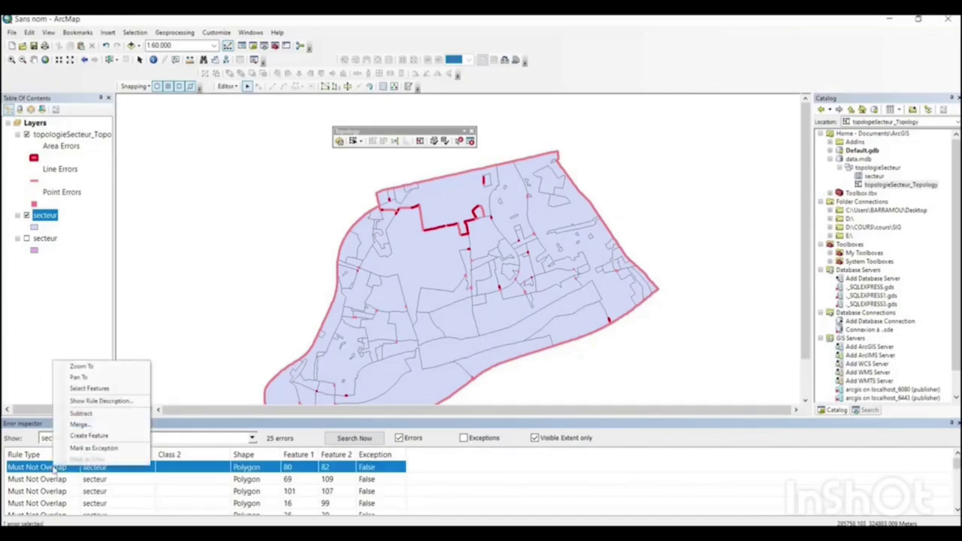
{"action": "left_click", "coordinate": [82, 367]}
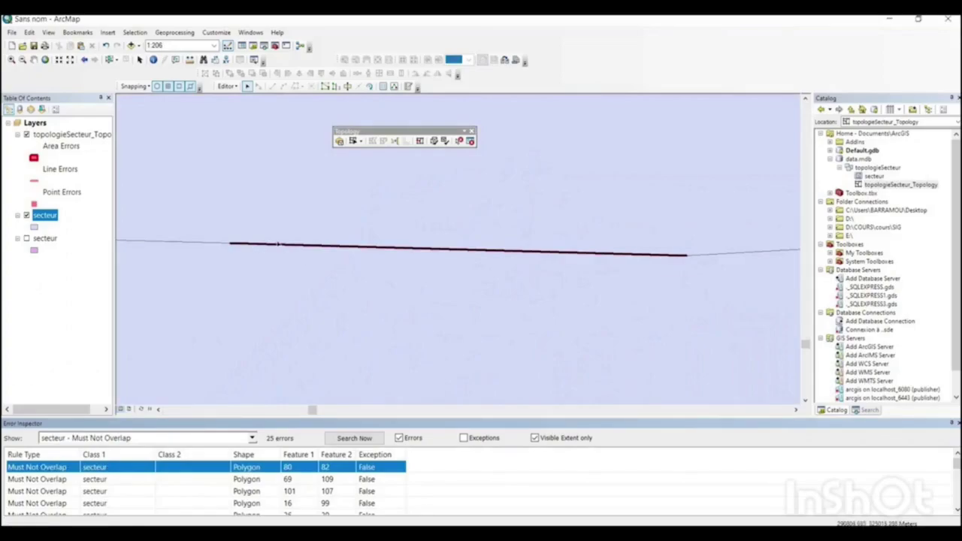
{"action": "left_click", "coordinate": [27, 134]}
{"action": "left_click", "coordinate": [27, 133]}
{"action": "left_click", "coordinate": [27, 133]}
{"action": "left_click", "coordinate": [27, 134]}
{"action": "left_click", "coordinate": [27, 134]}
{"action": "left_click", "coordinate": [27, 133]}
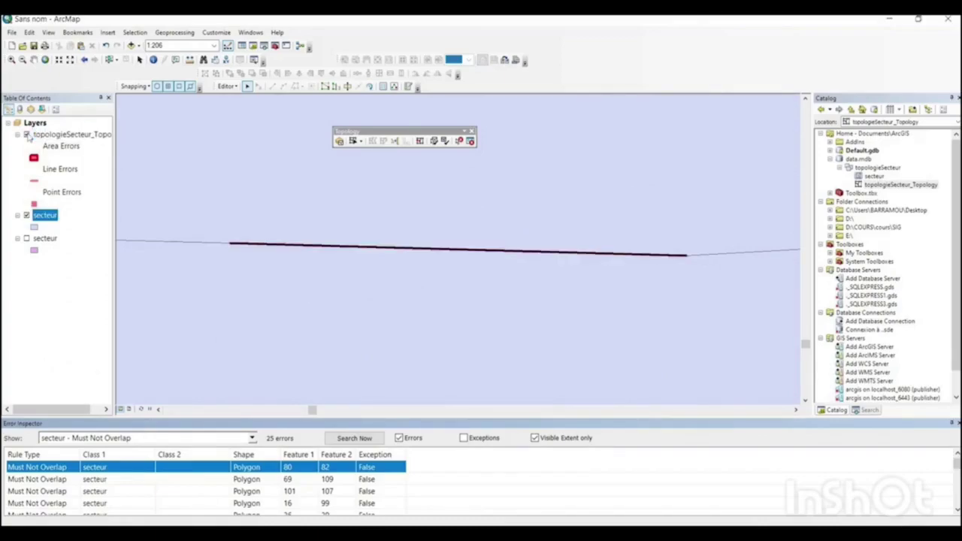
{"action": "left_click", "coordinate": [27, 134]}
{"action": "left_click", "coordinate": [27, 134]}
- Examine the narrow overlap strip between the two polygons at close range, down to 1:1 scale, and in its wider surroundings
{"action": "left_click", "coordinate": [12, 60]}
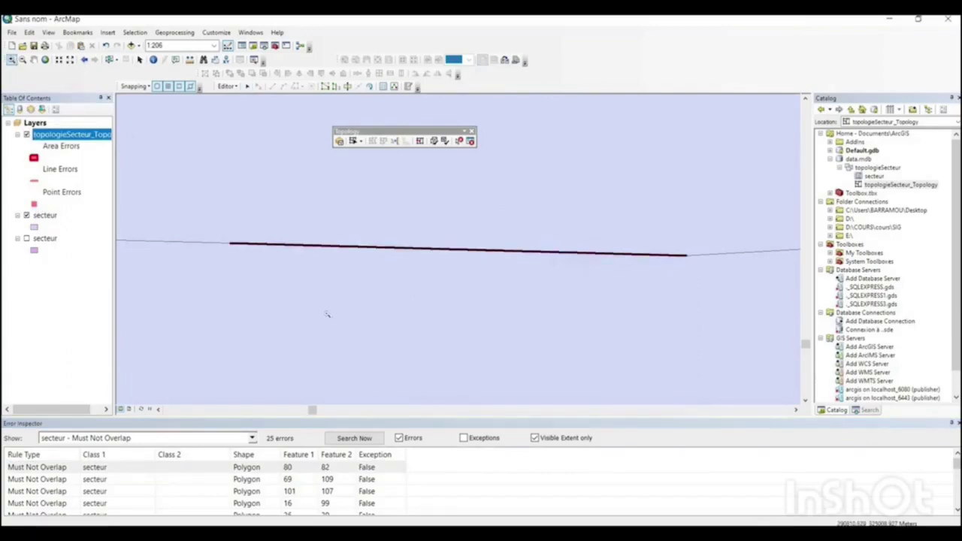
{"action": "left_click", "coordinate": [358, 261]}
{"action": "left_click_drag", "start_coordinate": [344, 189], "coordinate": [389, 250]}
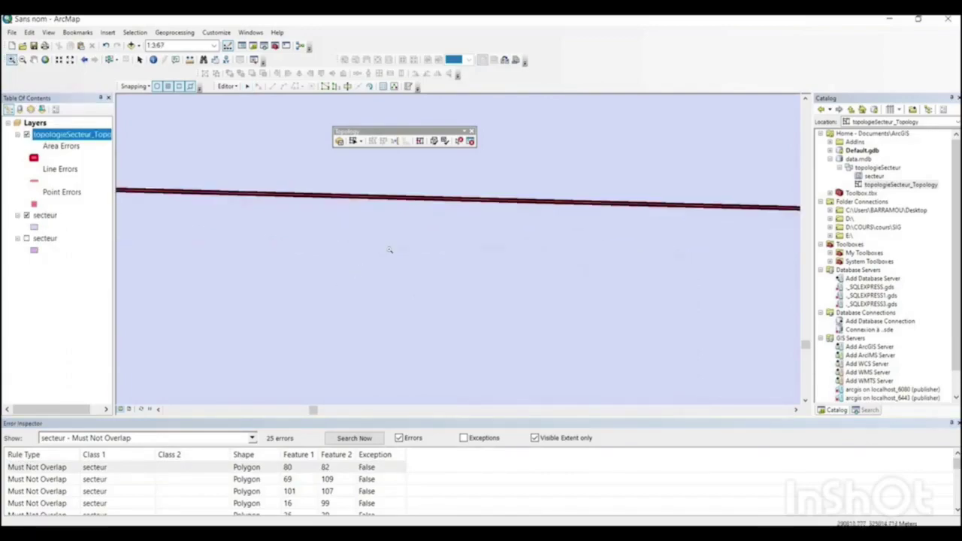
{"action": "left_click_drag", "start_coordinate": [351, 180], "coordinate": [420, 265]}
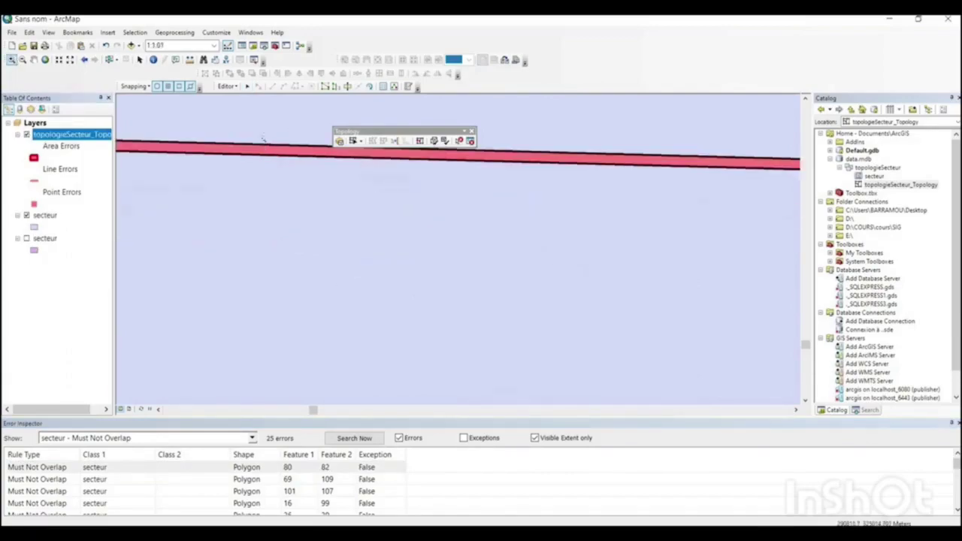
{"action": "left_click_drag", "start_coordinate": [275, 169], "coordinate": [285, 215]}
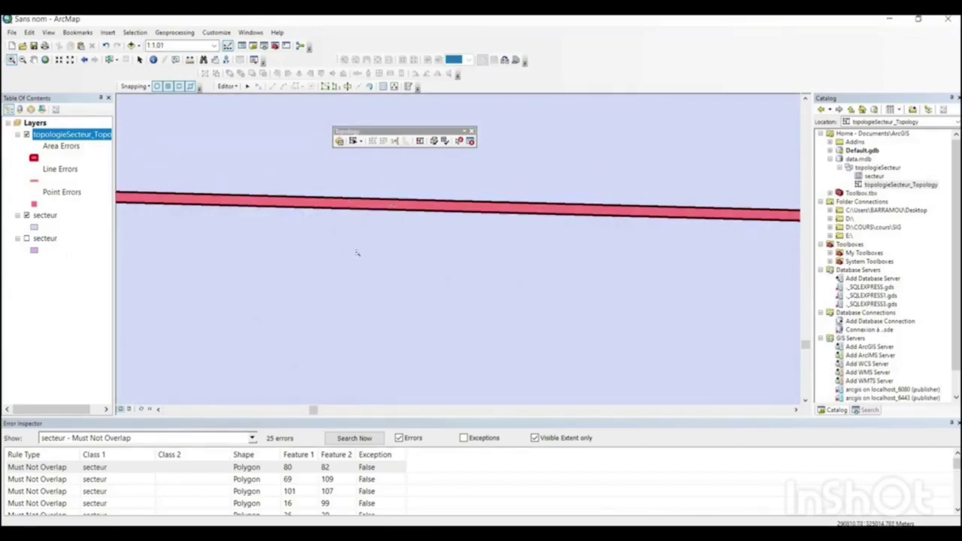
{"action": "left_click", "coordinate": [376, 200]}
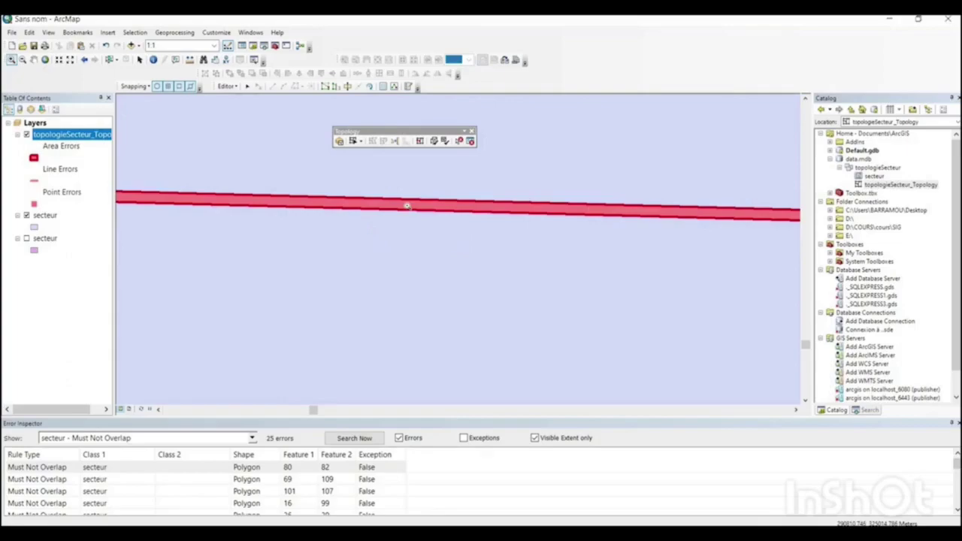
{"action": "left_click", "coordinate": [23, 60]}
{"action": "left_click", "coordinate": [440, 275]}
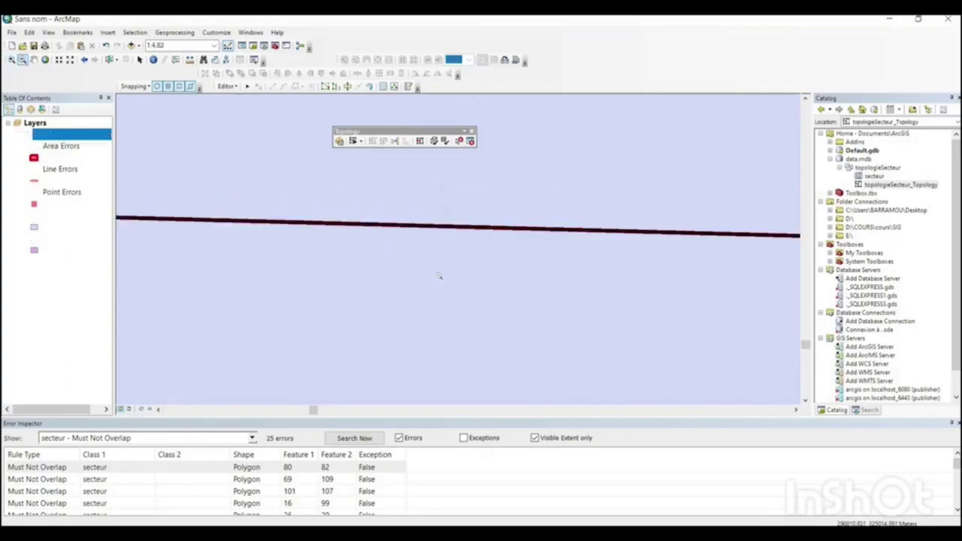
{"action": "left_click", "coordinate": [369, 215]}
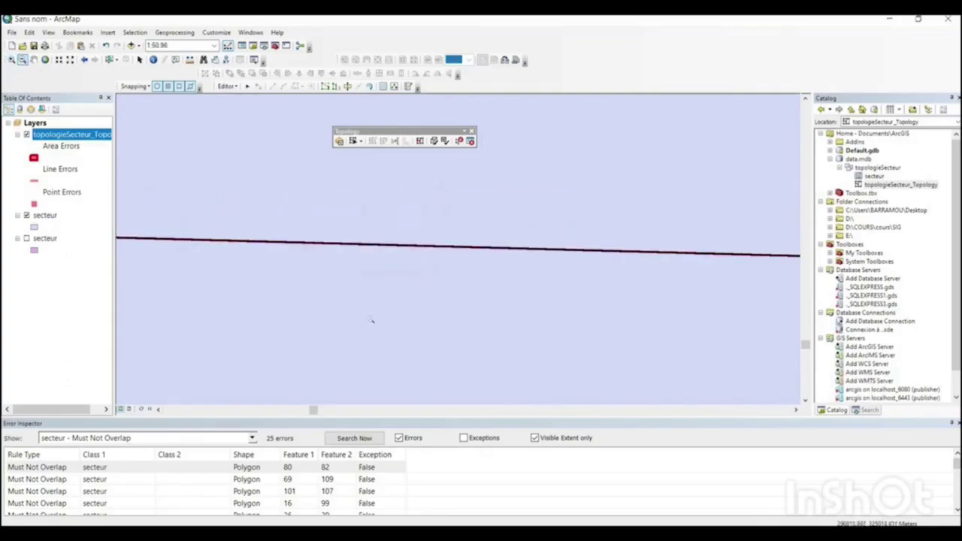
- Look over the fix options offered for the overlap error between features 80 and 82
{"action": "right_click", "coordinate": [60, 467]}
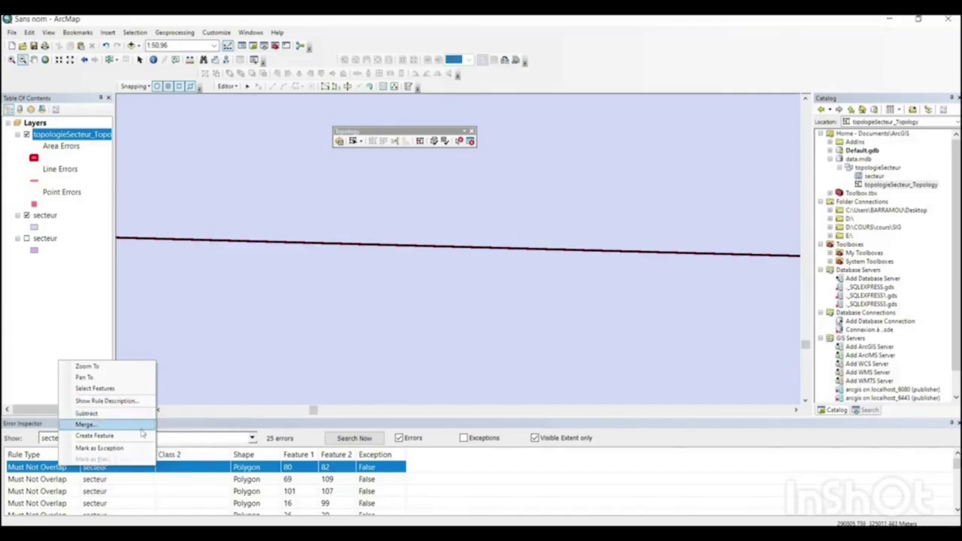
{"action": "left_click", "coordinate": [34, 468]}
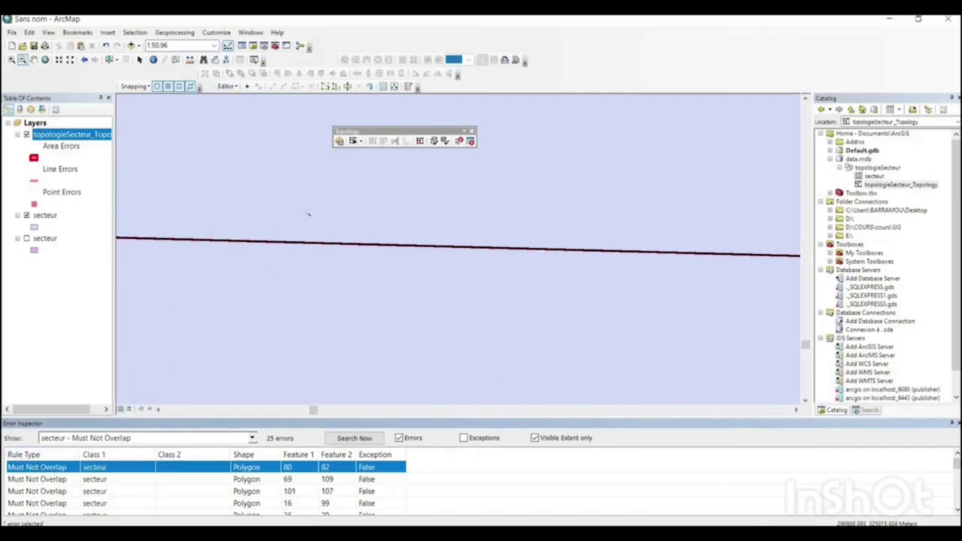
{"action": "right_click", "coordinate": [63, 468]}
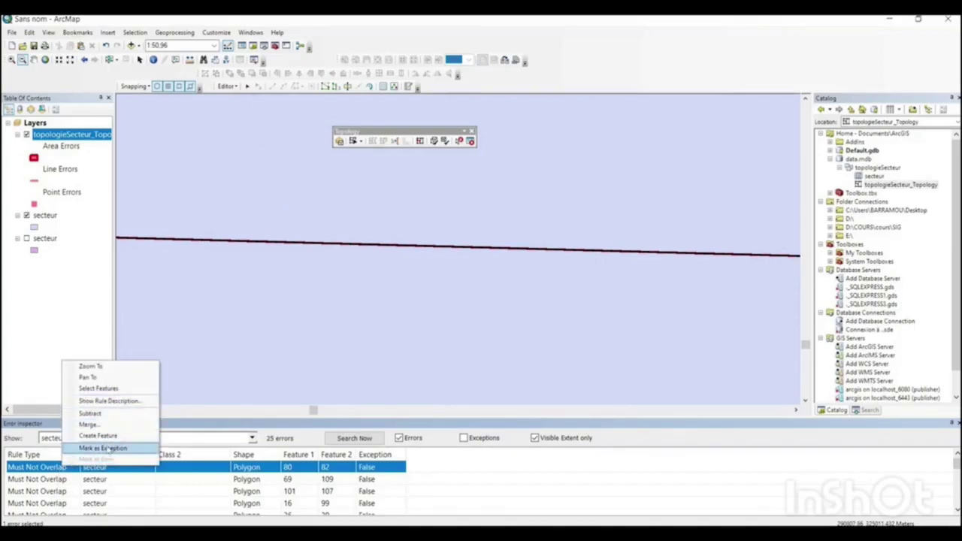
{"action": "left_click", "coordinate": [371, 273]}
- Identify the secteur polygons on either side of the overlap strip and read their attributes
{"action": "scroll", "coordinate": [337, 260], "scroll_direction": "up", "scroll_amount": 3}
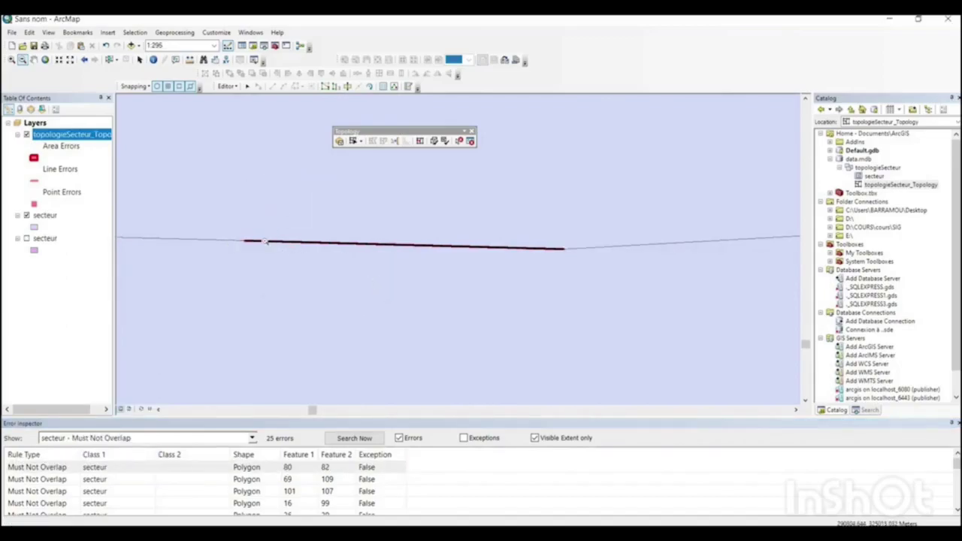
{"action": "scroll", "coordinate": [421, 332], "scroll_direction": "down", "scroll_amount": 3}
{"action": "scroll", "coordinate": [423, 331], "scroll_direction": "up", "scroll_amount": 2}
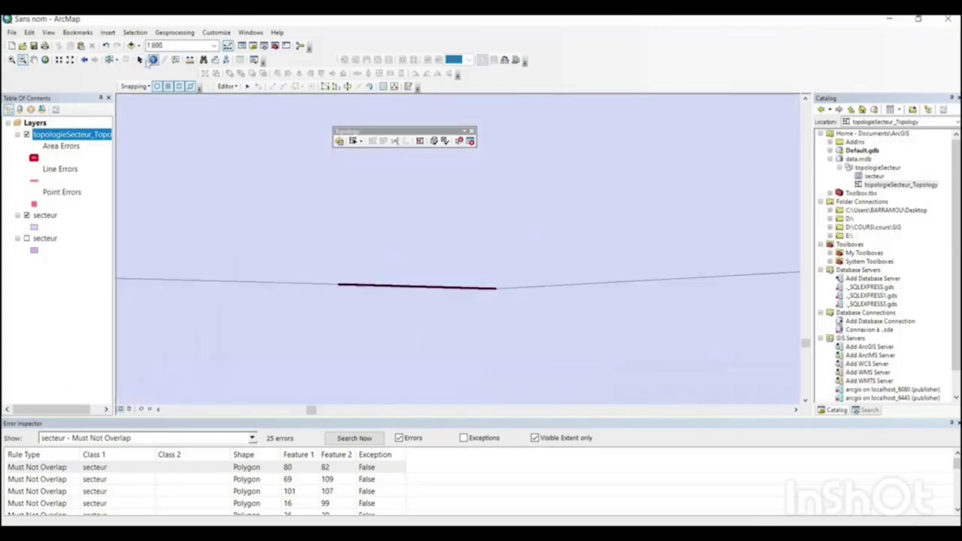
{"action": "left_click", "coordinate": [153, 59]}
{"action": "left_click", "coordinate": [294, 253]}
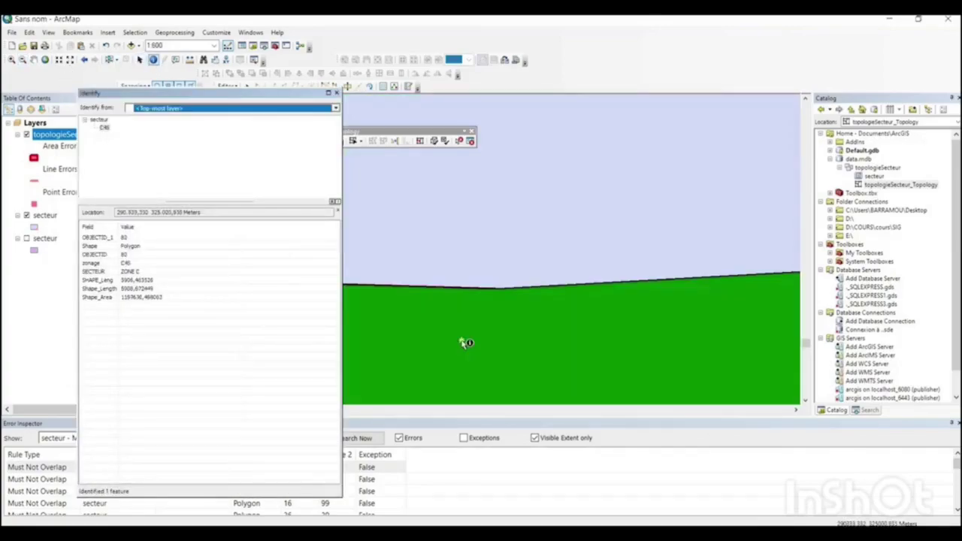
{"action": "left_click", "coordinate": [336, 93]}
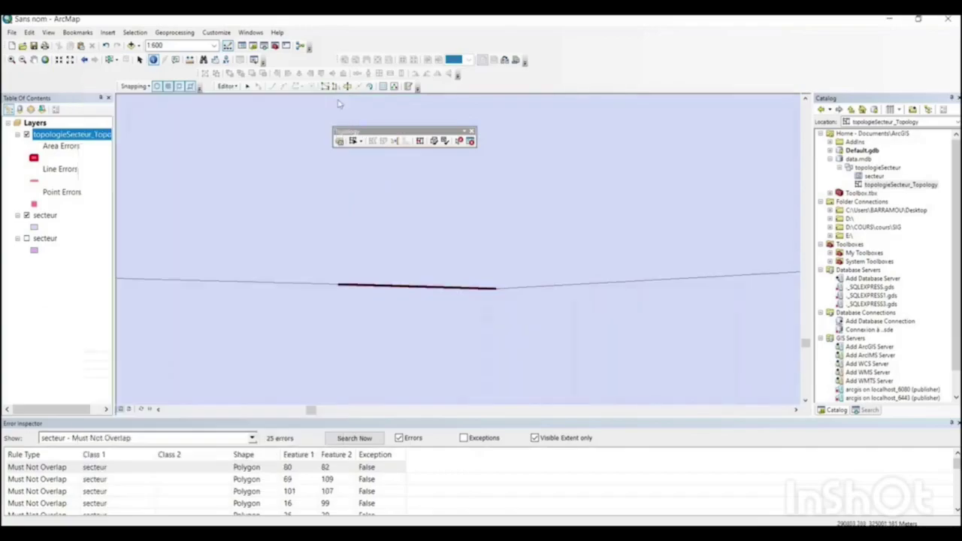
- Fix the overlap error between features 80 and 82 by merging it into the C4S secteur polygon
{"action": "left_click", "coordinate": [49, 469]}
{"action": "right_click", "coordinate": [47, 469]}
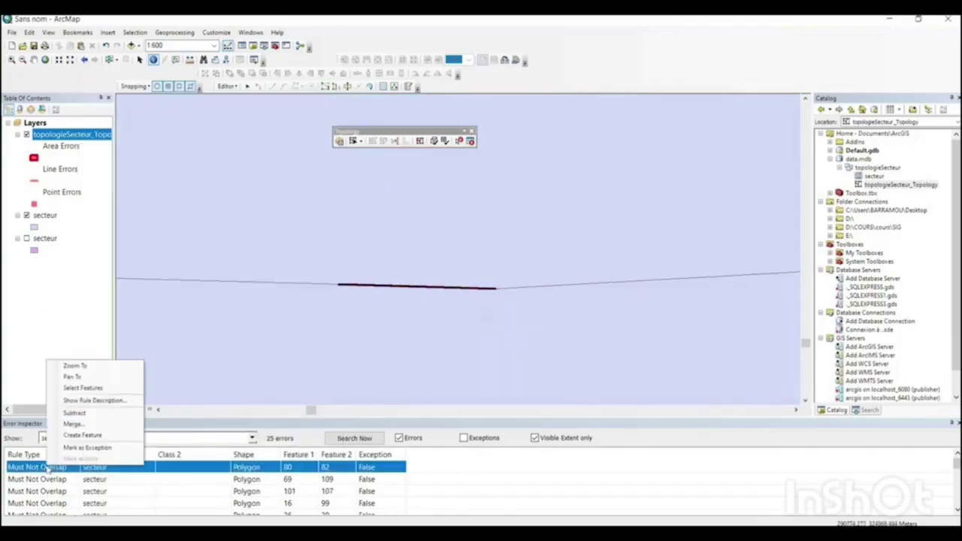
{"action": "left_click", "coordinate": [72, 424]}
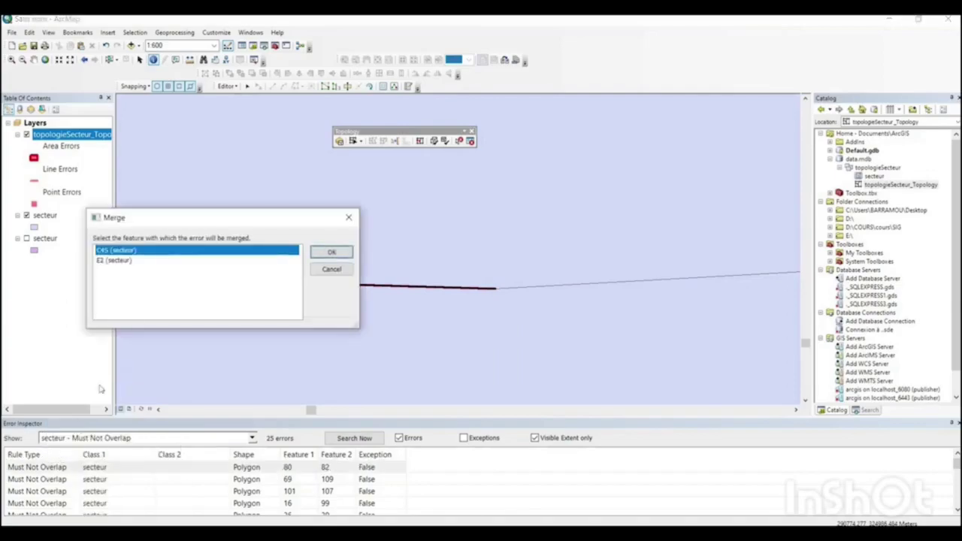
{"action": "left_click_drag", "start_coordinate": [183, 213], "coordinate": [320, 332]}
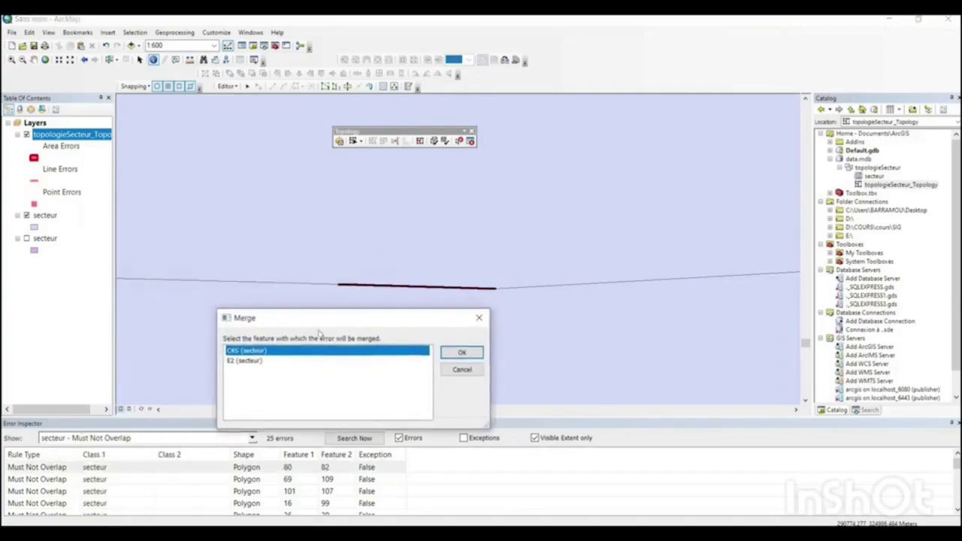
{"action": "left_click", "coordinate": [255, 360]}
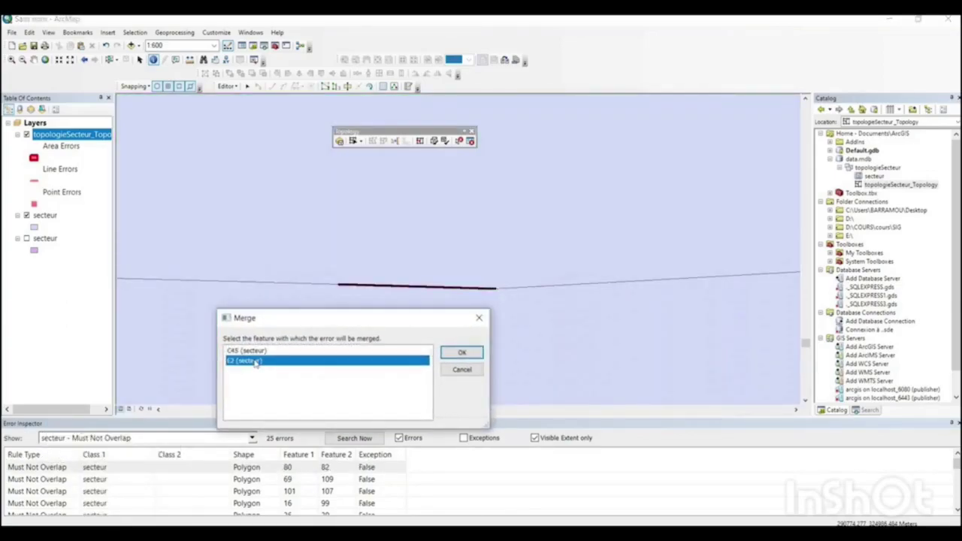
{"action": "left_click", "coordinate": [257, 351]}
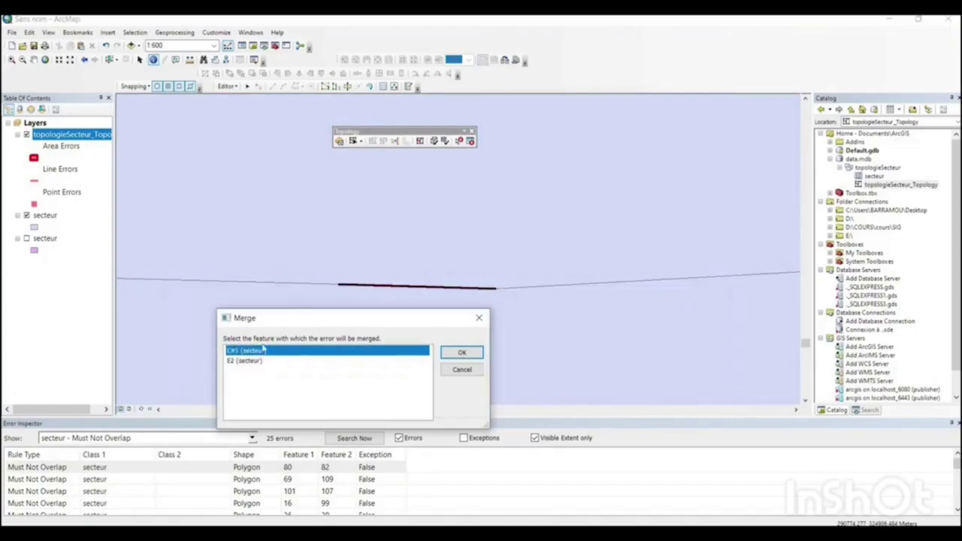
{"action": "left_click", "coordinate": [460, 352]}
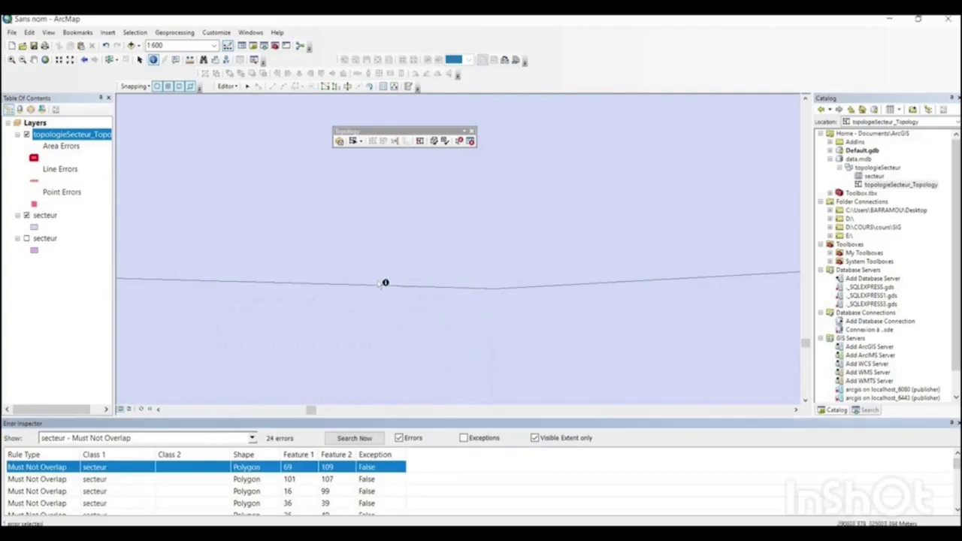
- Inspect the corrected boundary between the two polygons up close, and return to the 1:600 view
{"action": "left_click", "coordinate": [11, 60]}
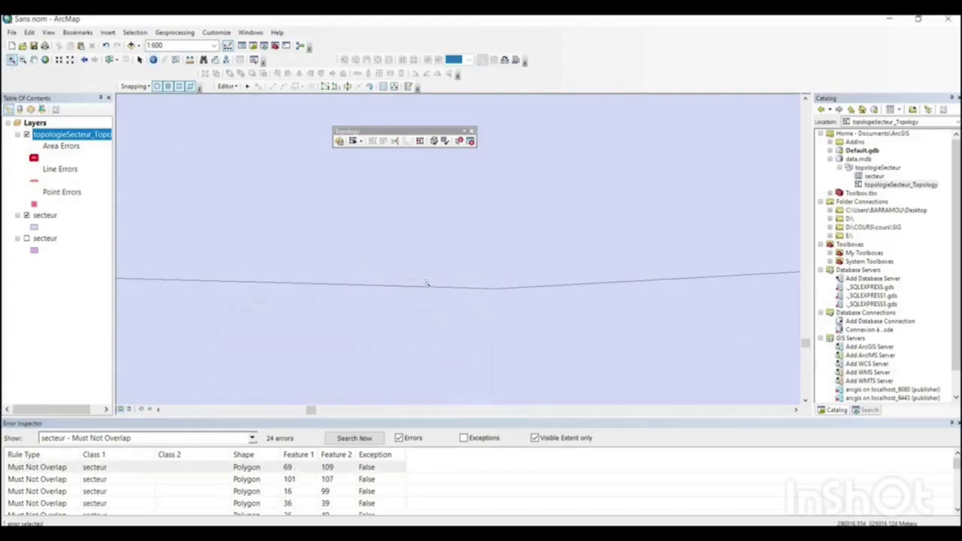
{"action": "left_click", "coordinate": [400, 299]}
{"action": "left_click", "coordinate": [414, 277]}
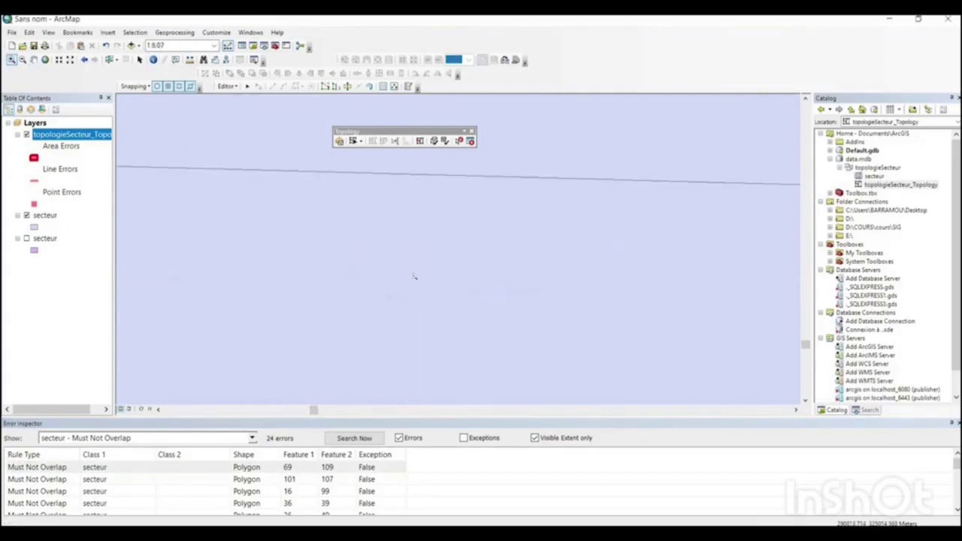
{"action": "left_click", "coordinate": [83, 60]}
{"action": "left_click", "coordinate": [84, 60]}
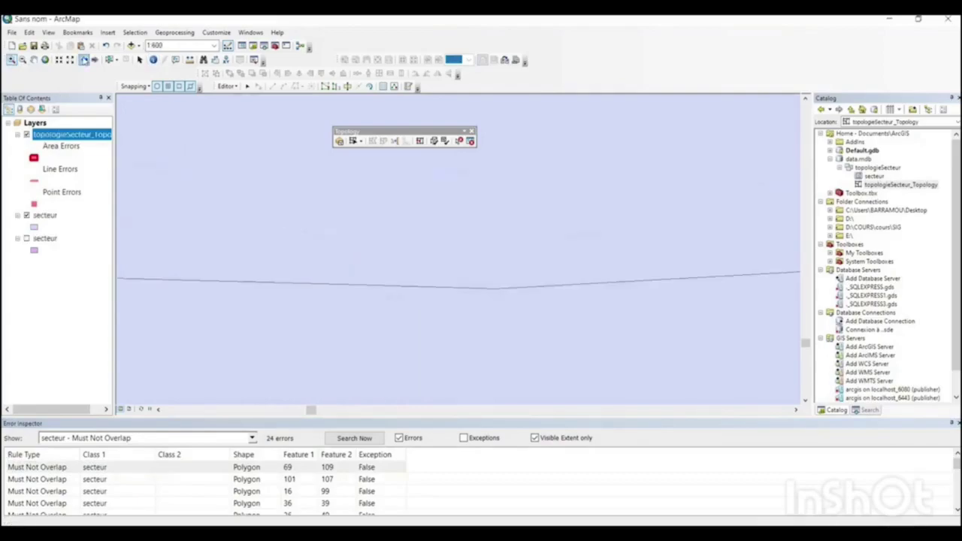
- Zoom to the overlap error between features 69 and 109 and merge it into the D secteur polygon
{"action": "right_click", "coordinate": [42, 471]}
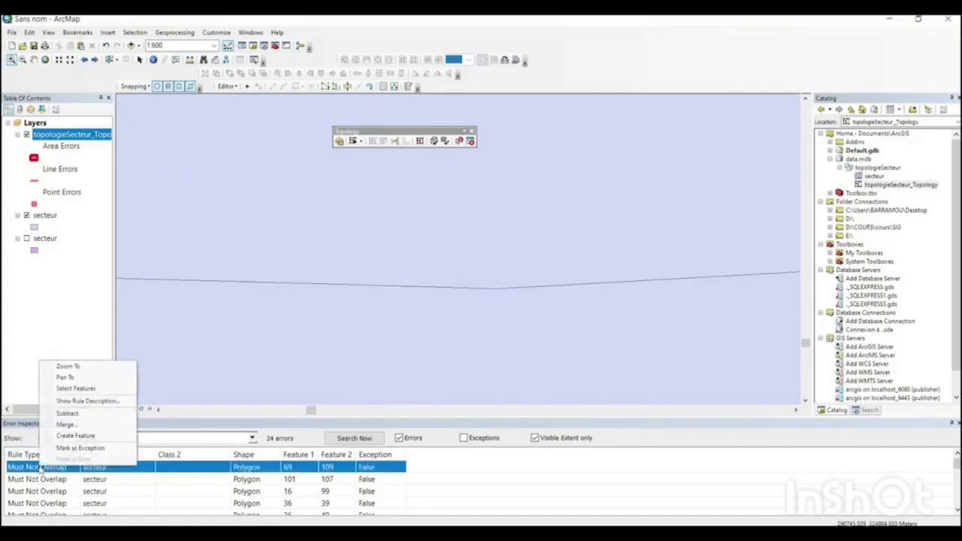
{"action": "left_click", "coordinate": [60, 368]}
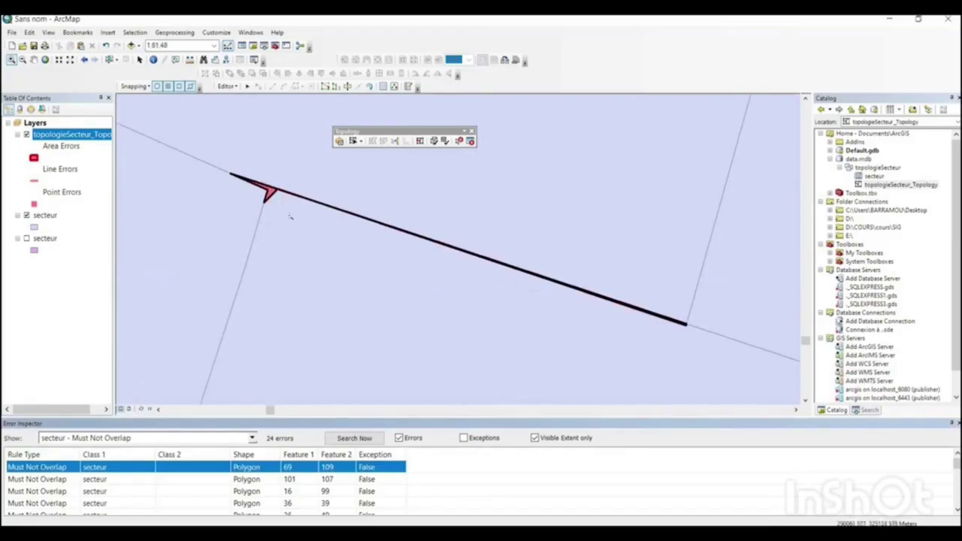
{"action": "right_click", "coordinate": [51, 470]}
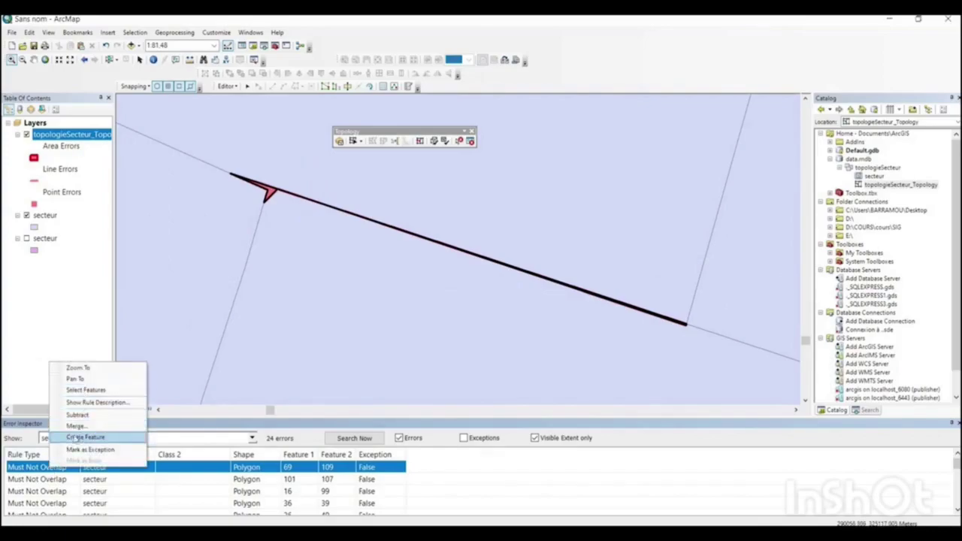
{"action": "left_click", "coordinate": [75, 426]}
{"action": "left_click", "coordinate": [245, 352]}
{"action": "left_click", "coordinate": [245, 362]}
{"action": "left_click", "coordinate": [248, 351]}
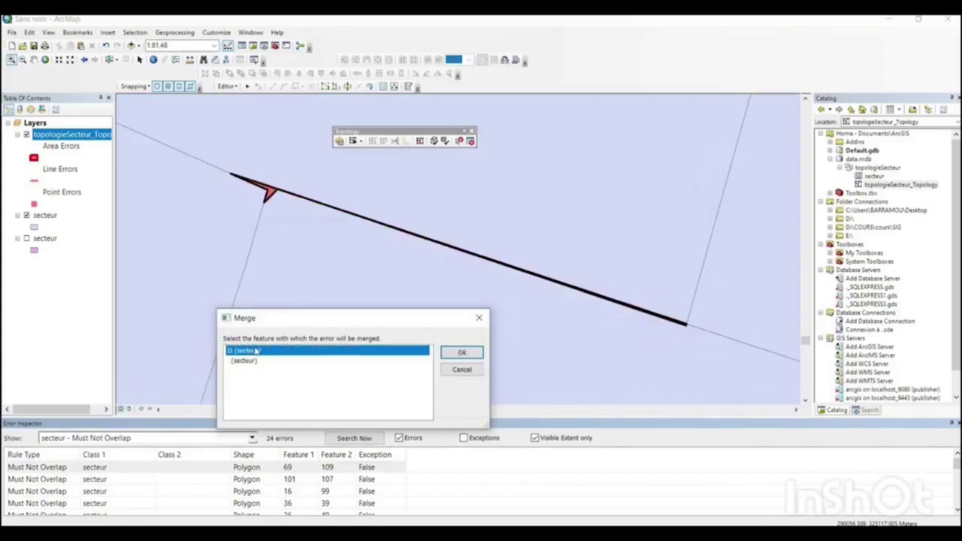
{"action": "left_click", "coordinate": [461, 353]}
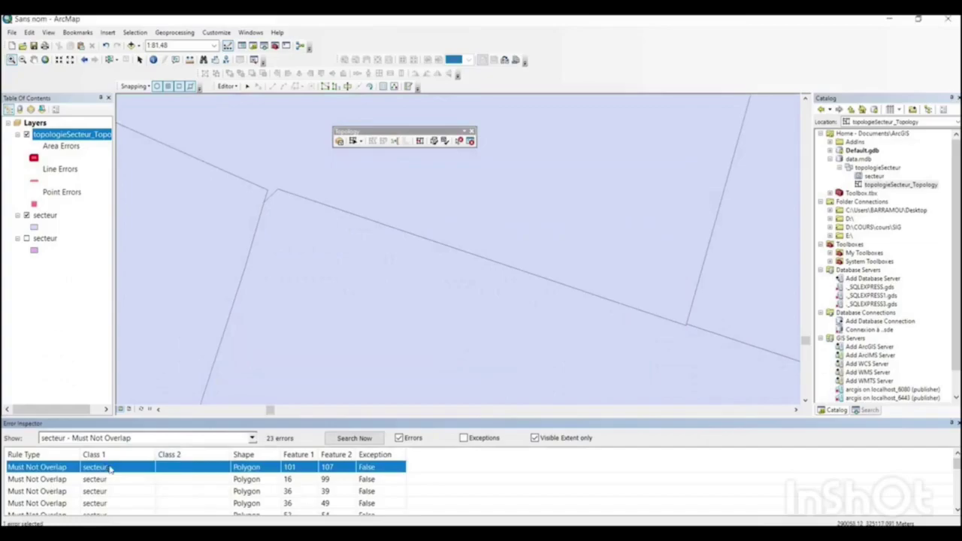
- Zoom to the overlap error between features 101 and 107 and hide the topology layer to see the polygon boundaries
{"action": "right_click", "coordinate": [54, 467]}
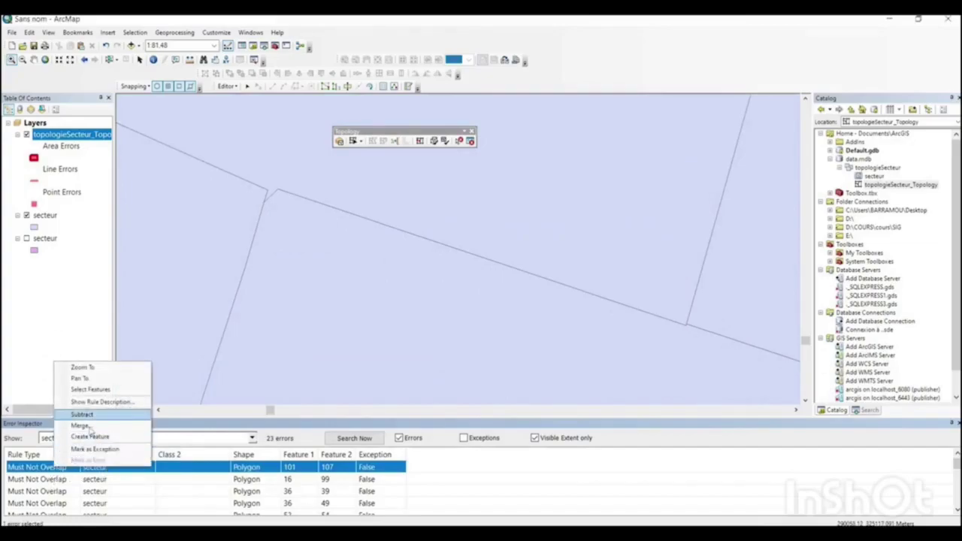
{"action": "left_click", "coordinate": [86, 367]}
{"action": "left_click_drag", "start_coordinate": [509, 245], "coordinate": [430, 286]}
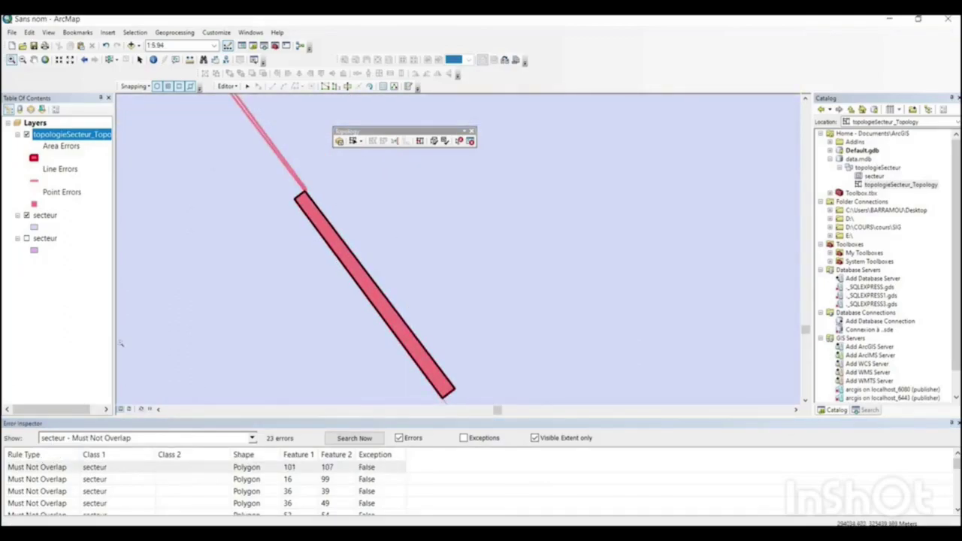
{"action": "left_click", "coordinate": [26, 134]}
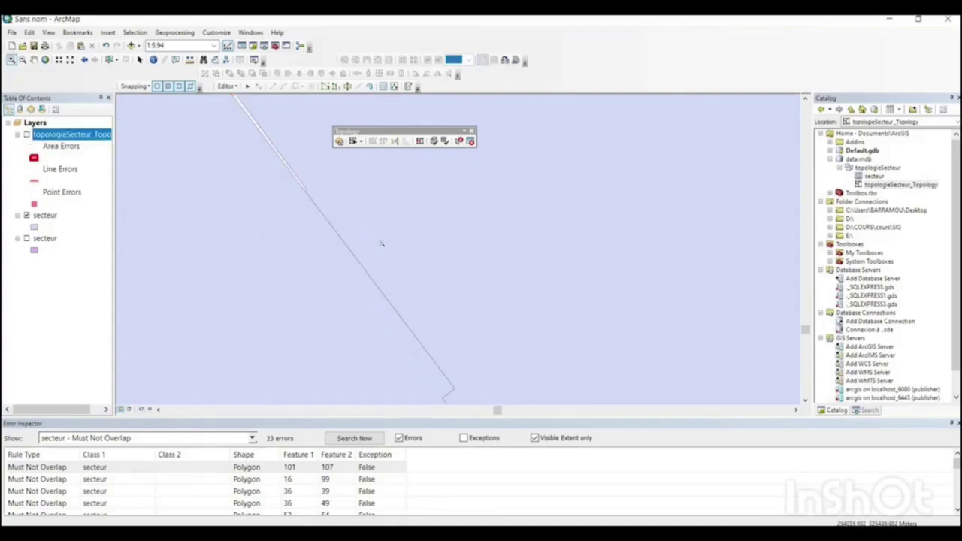
- Identify the secteur polygons on both sides of the boundary, with the results window moved clear of the map
{"action": "left_click", "coordinate": [152, 60]}
{"action": "left_click", "coordinate": [457, 206]}
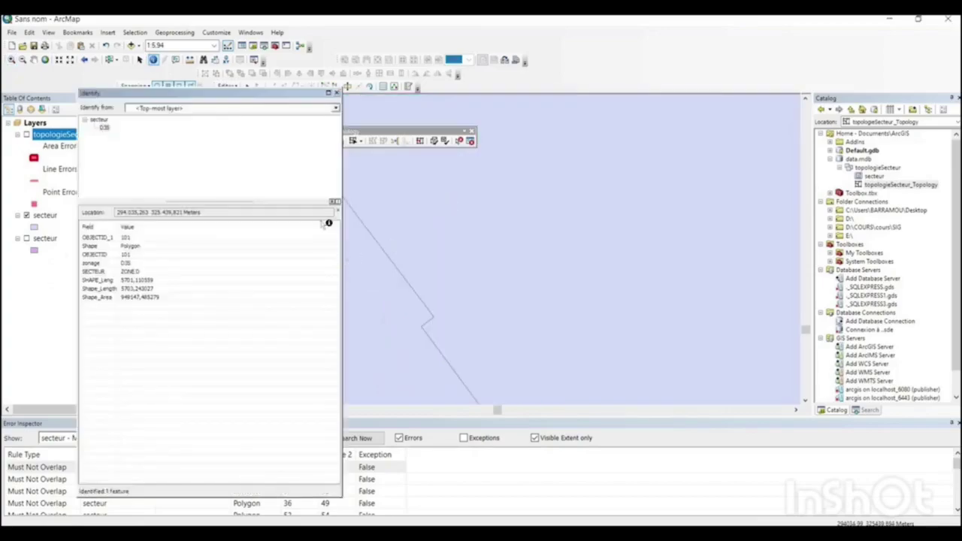
{"action": "left_click_drag", "start_coordinate": [260, 96], "coordinate": [902, 254]}
{"action": "left_click", "coordinate": [365, 323]}
{"action": "left_click", "coordinate": [530, 258]}
{"action": "left_click", "coordinate": [345, 341]}
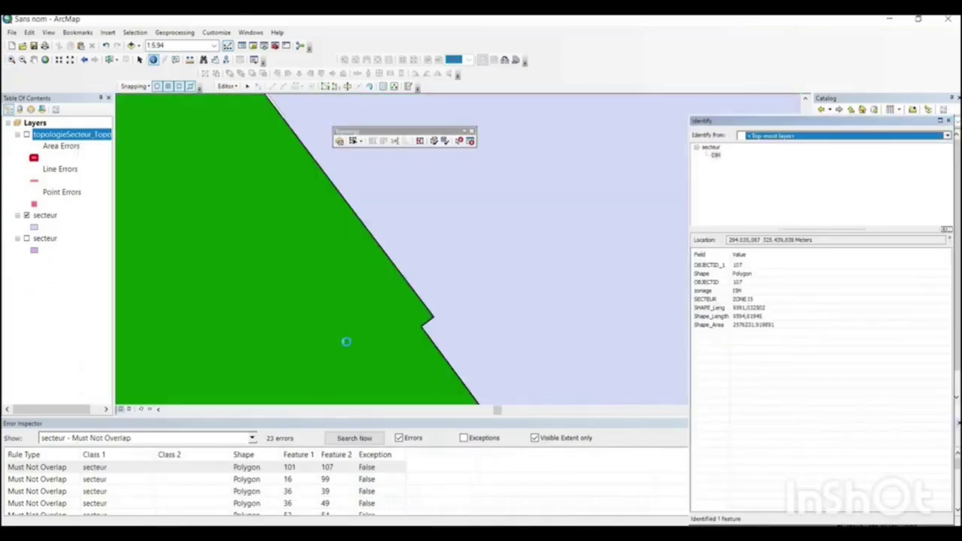
- Show the topology layer again, merge the overlap between features 101 and 107 into D3S, and close the Identify window
{"action": "left_click", "coordinate": [26, 134]}
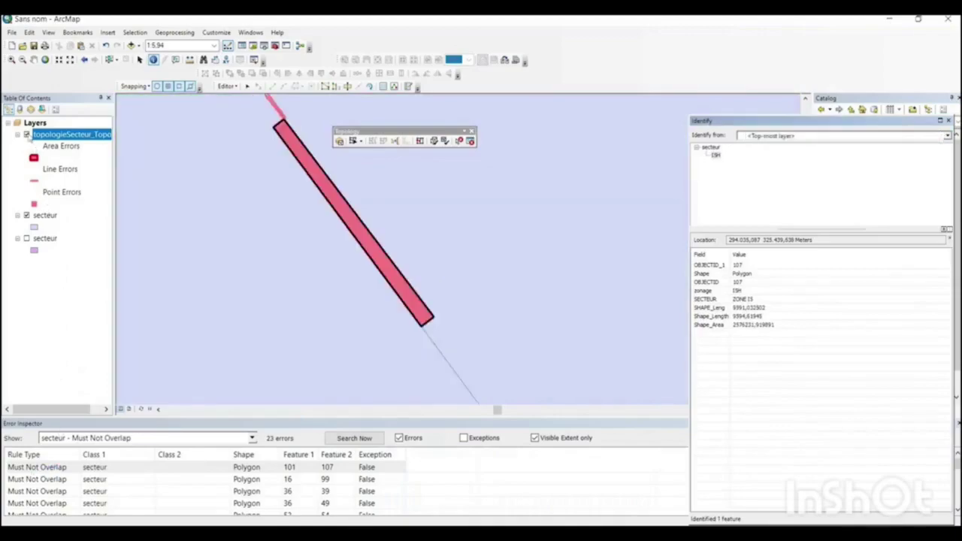
{"action": "right_click", "coordinate": [50, 468]}
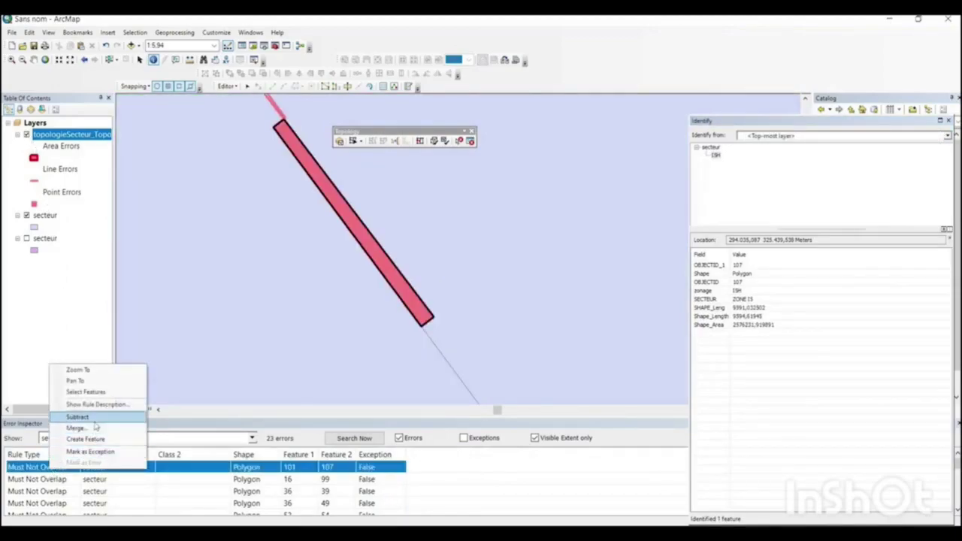
{"action": "left_click", "coordinate": [72, 428]}
{"action": "left_click", "coordinate": [244, 352]}
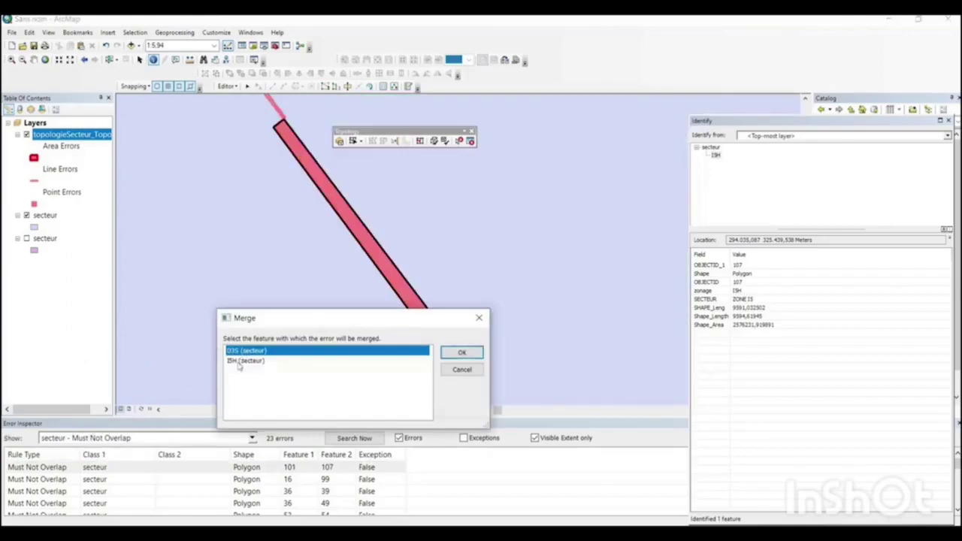
{"action": "left_click", "coordinate": [236, 361]}
{"action": "left_click", "coordinate": [260, 351]}
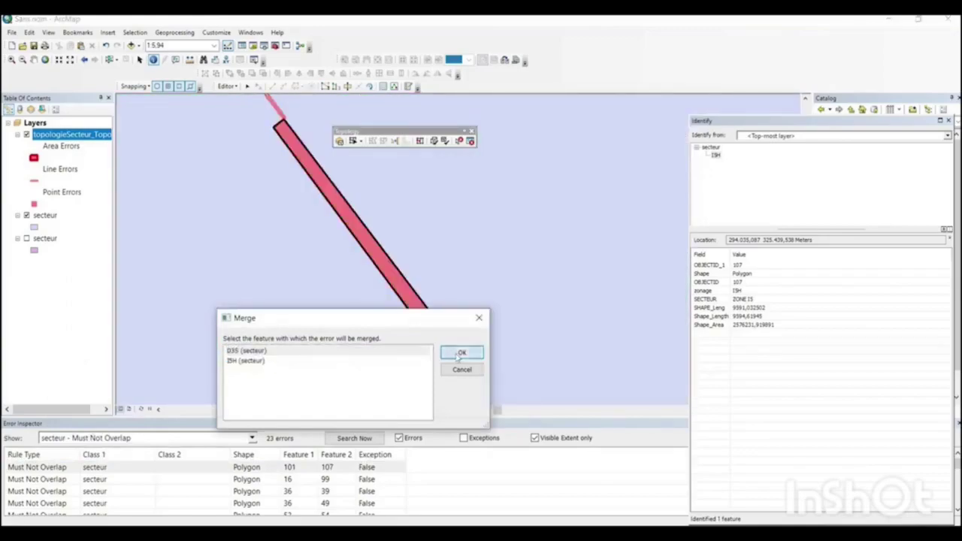
{"action": "left_click", "coordinate": [461, 352]}
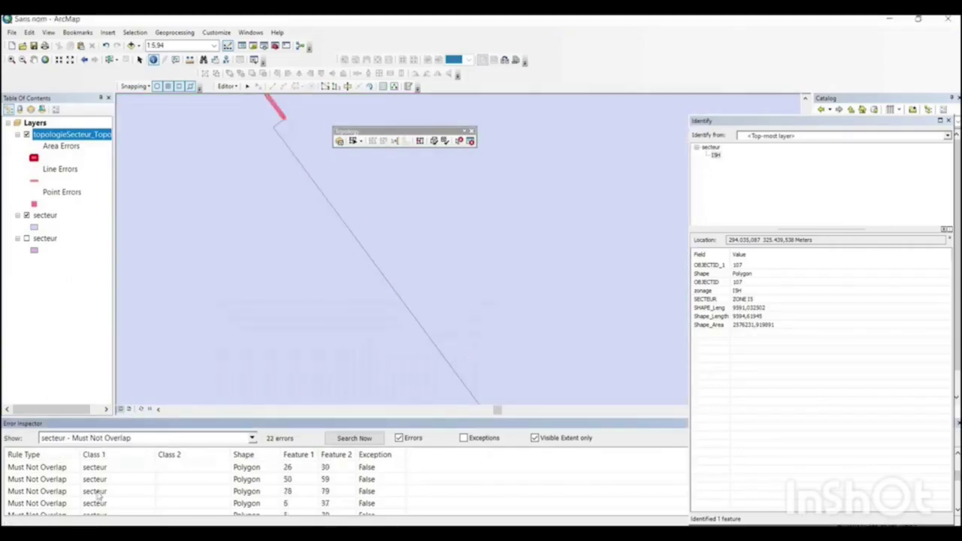
{"action": "left_click", "coordinate": [949, 121]}
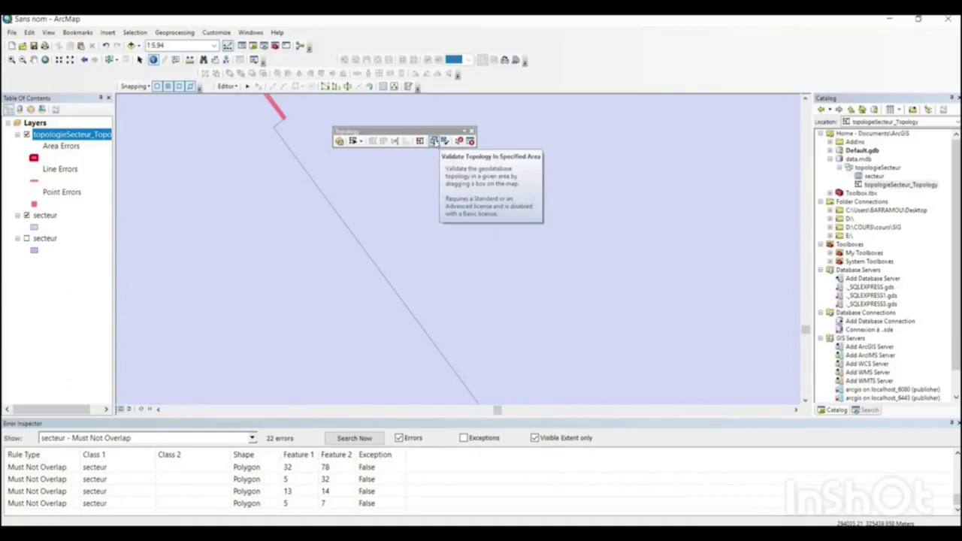
- List the visible errors of the secteur - Must Not Have Gaps rule in the Error Inspector
{"action": "left_click", "coordinate": [434, 142]}
{"action": "scroll", "coordinate": [497, 323], "scroll_direction": "down", "scroll_amount": 2}
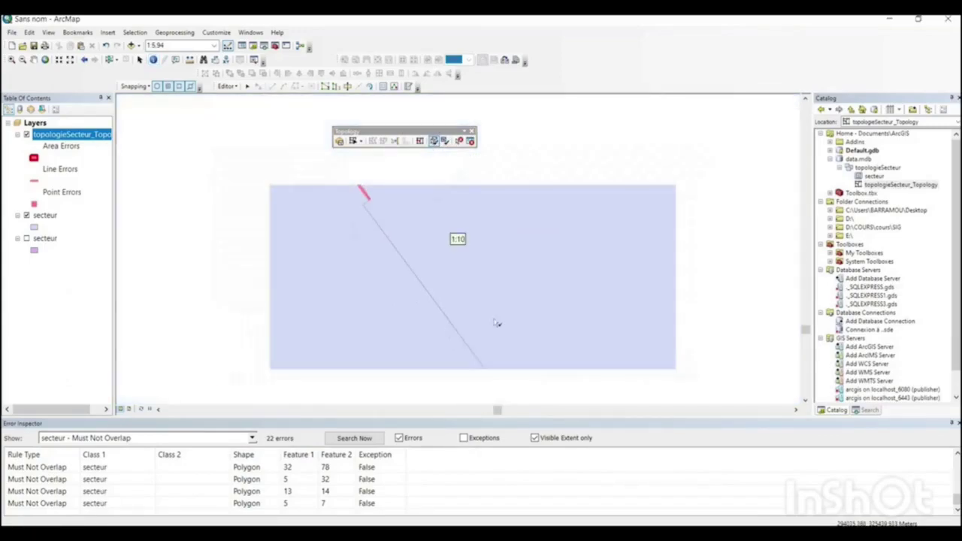
{"action": "left_click", "coordinate": [253, 438]}
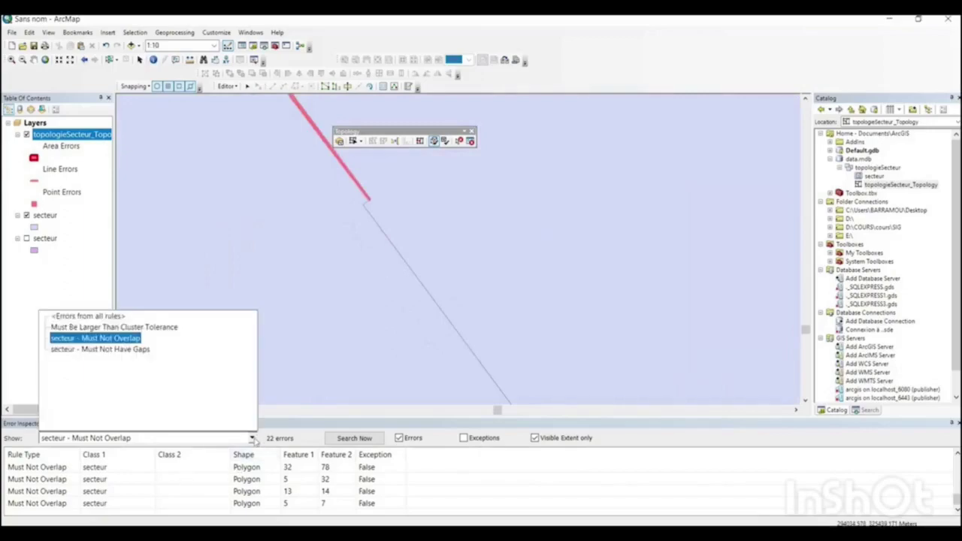
{"action": "left_click", "coordinate": [107, 351]}
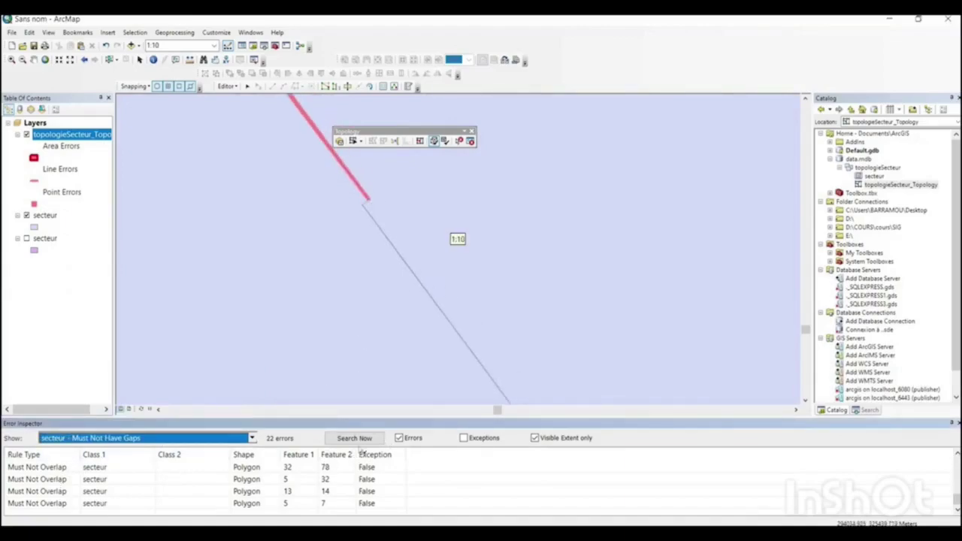
{"action": "scroll", "coordinate": [466, 300], "scroll_direction": "up", "scroll_amount": 2}
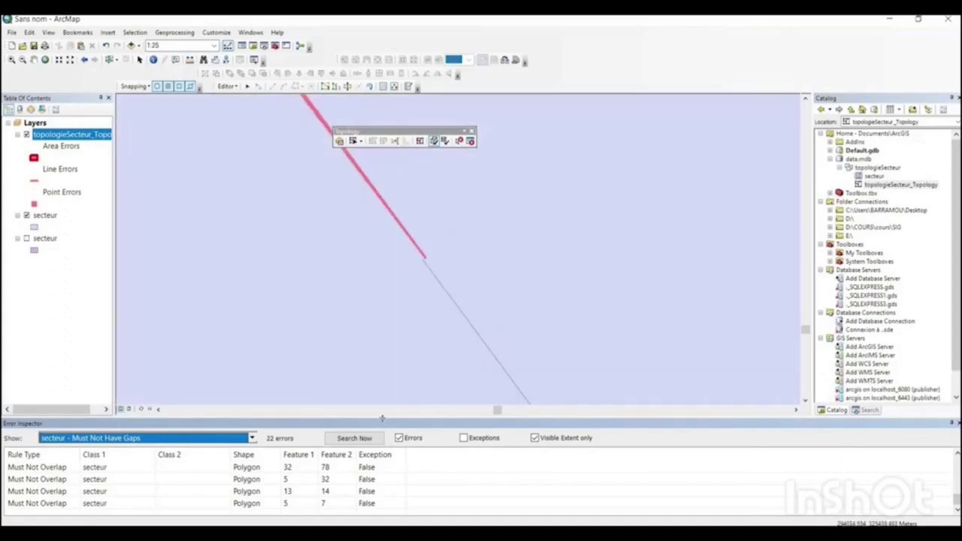
{"action": "left_click", "coordinate": [364, 439]}
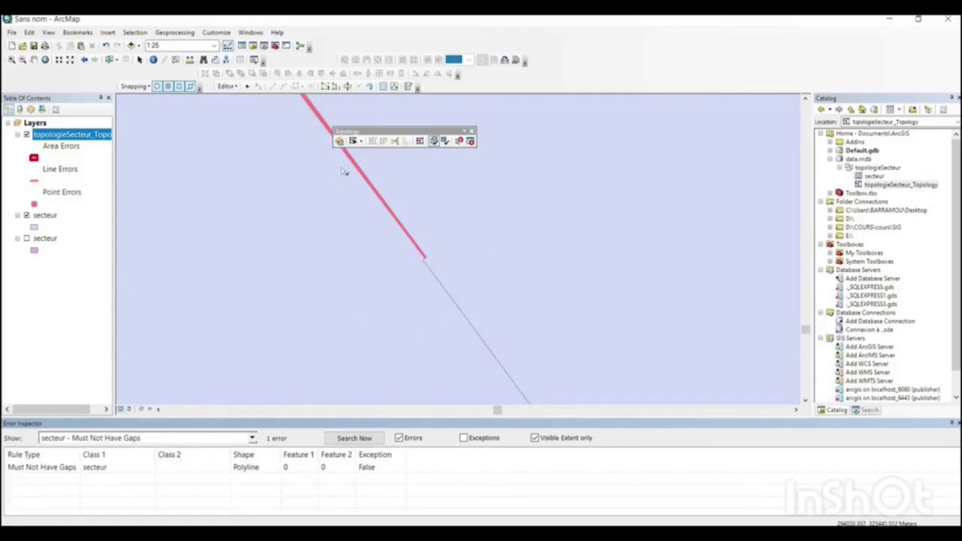
- Zoom to the full extent of the secteur layer and search again for its gap errors
{"action": "right_click", "coordinate": [45, 217]}
{"action": "left_click", "coordinate": [81, 268]}
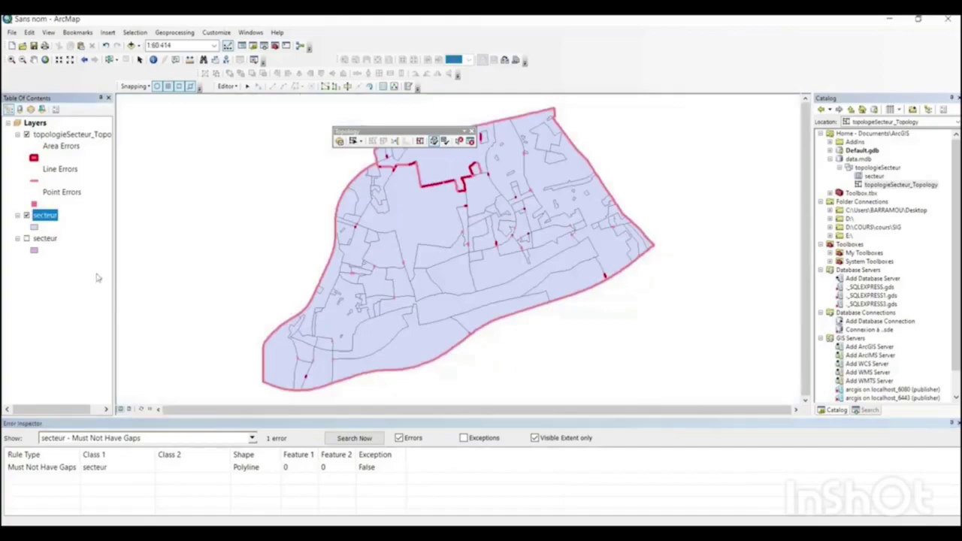
{"action": "left_click", "coordinate": [354, 437]}
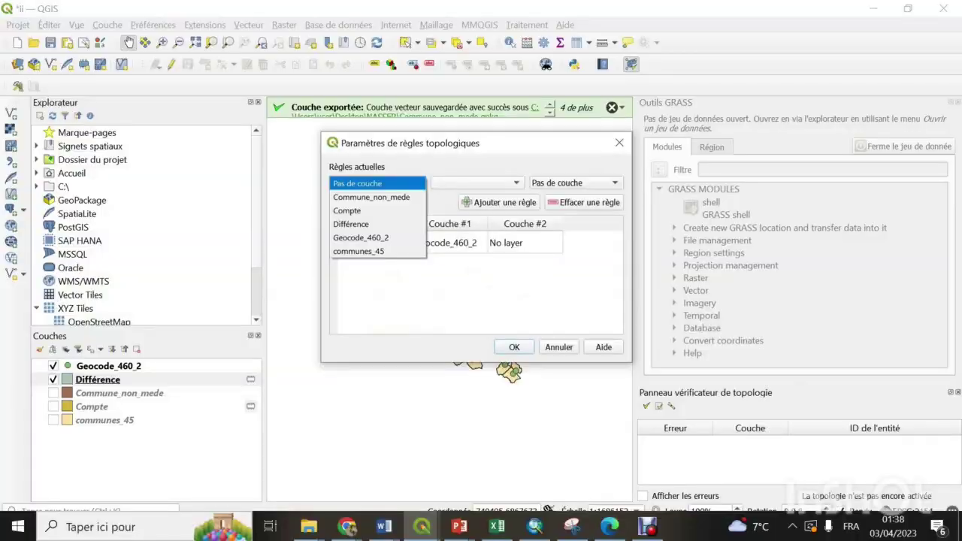
- In QGIS, choose Commune_non_mede as the first layer in the topology rule settings
{"action": "key", "text": "Down"}
{"action": "key", "text": "Down"}
{"action": "key", "text": "Down"}
{"action": "key", "text": "Down"}
{"action": "key", "text": "Down"}
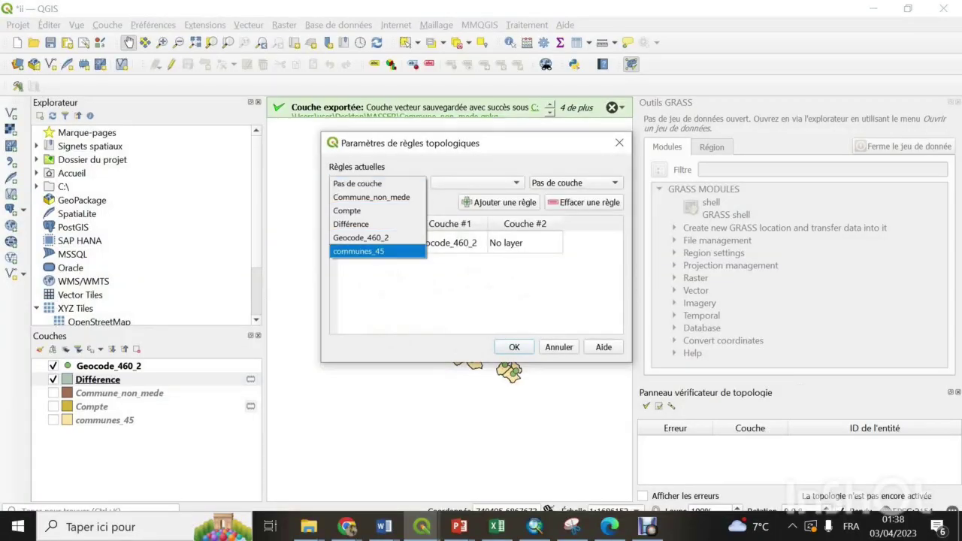
{"action": "key", "text": "Up"}
{"action": "key", "text": "Up"}
{"action": "key", "text": "Down"}
{"action": "key", "text": "Down"}
{"action": "key", "text": "Up"}
{"action": "key", "text": "Up"}
{"action": "key", "text": "Up"}
{"action": "key", "text": "Down"}
{"action": "key", "text": "Up"}
{"action": "key", "text": "Up"}
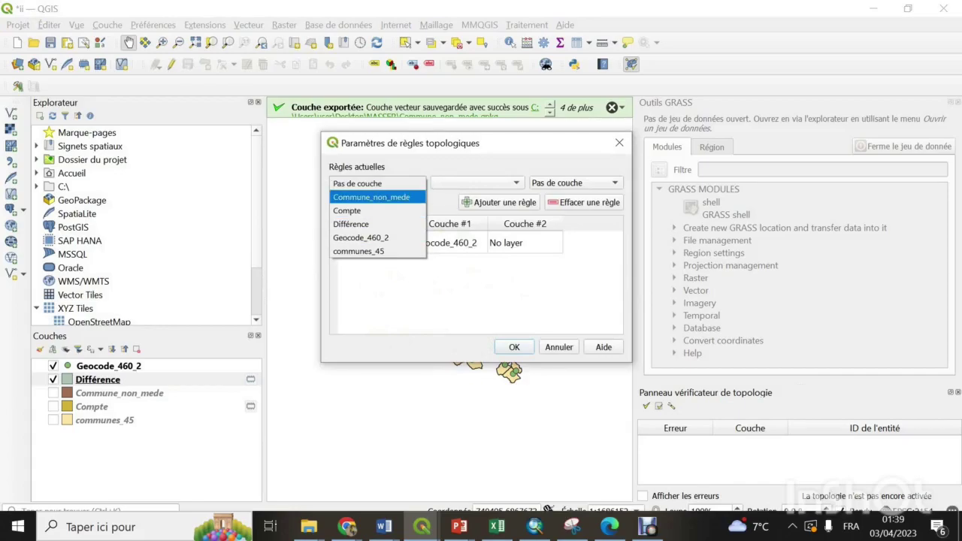
{"action": "key", "text": "Return"}
- Choose the rule "ne doit pas avoir de trou" for Commune_non_mede and close the topology rule settings
{"action": "key", "text": "Tab"}
{"action": "key", "text": "alt+Down"}
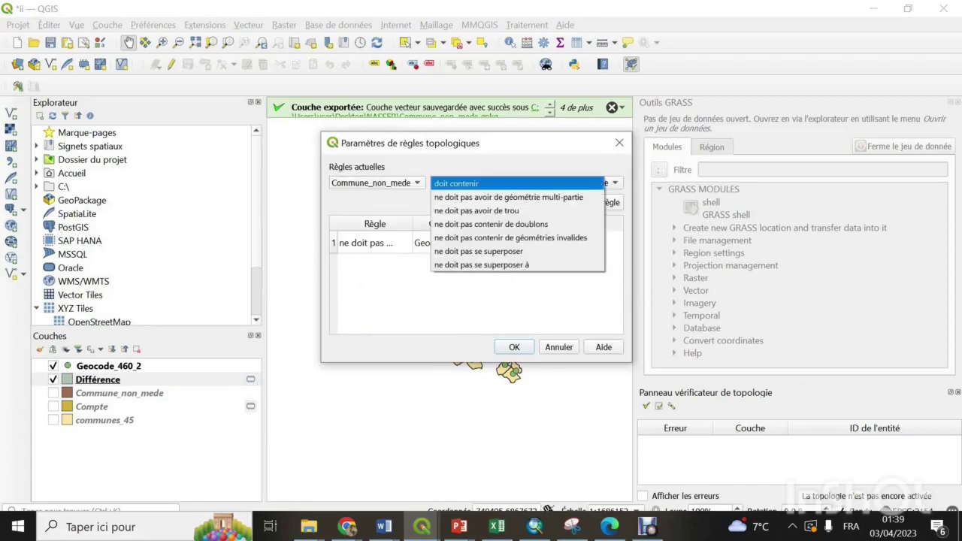
{"action": "key", "text": "Down"}
{"action": "key", "text": "Down"}
{"action": "key", "text": "Down"}
{"action": "key", "text": "Down"}
{"action": "key", "text": "Down"}
{"action": "key", "text": "Down"}
{"action": "key", "text": "Up"}
{"action": "key", "text": "Up"}
{"action": "key", "text": "Up"}
{"action": "key", "text": "Up"}
{"action": "key", "text": "Return"}
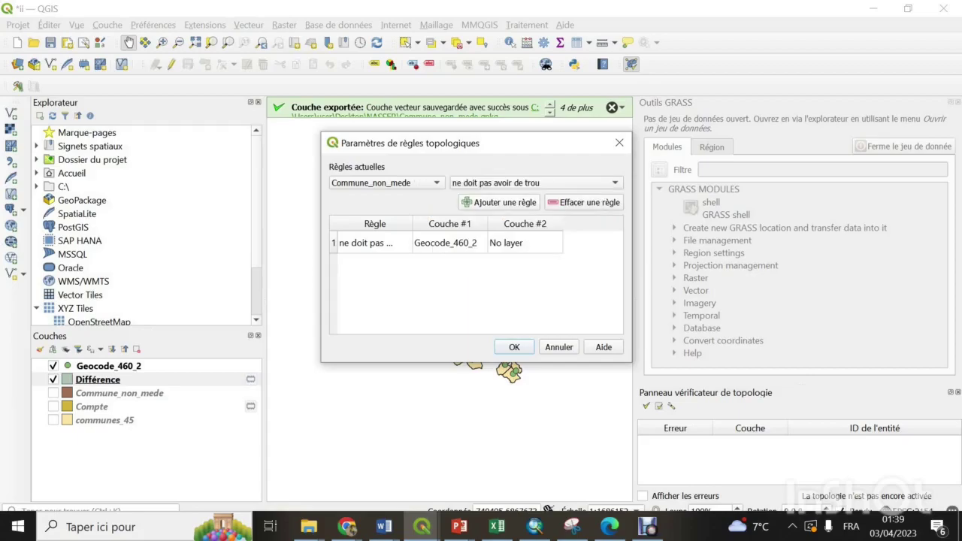
{"action": "key", "text": "Return"}
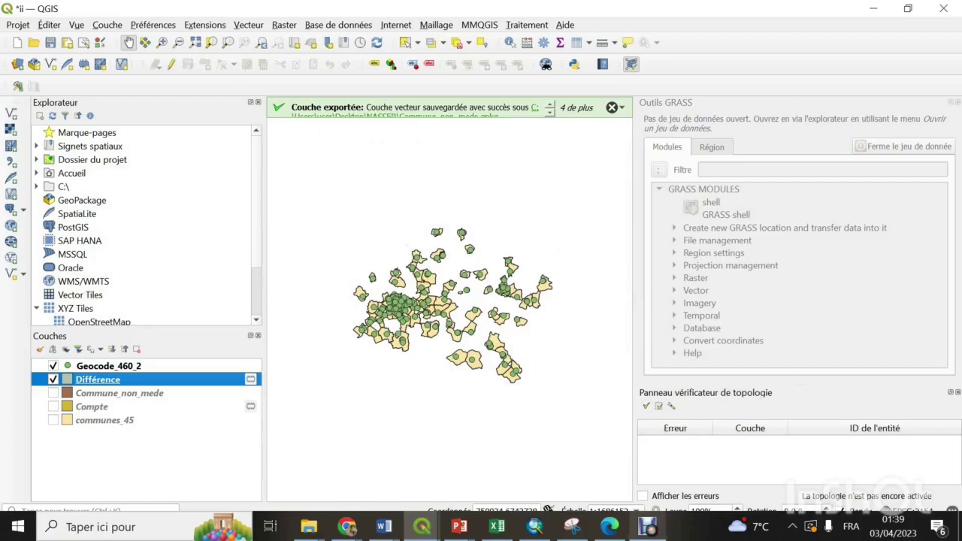
{"action": "mouse_move", "coordinate": [648, 528]}
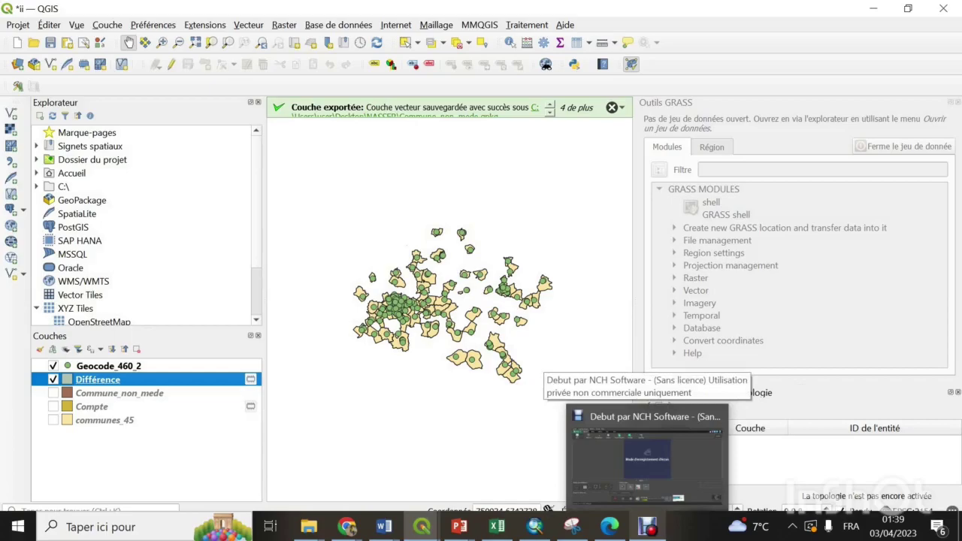